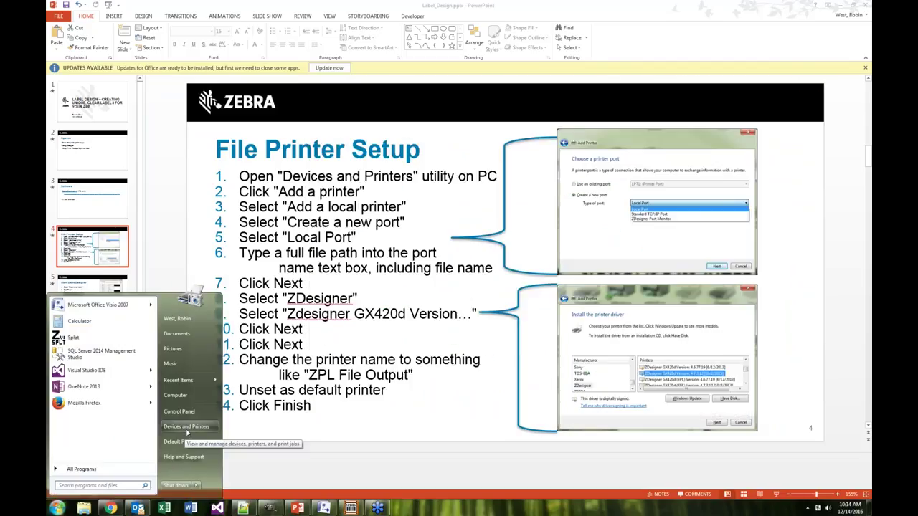
Launch Devices and Printers from the Start menu
click(187, 427)
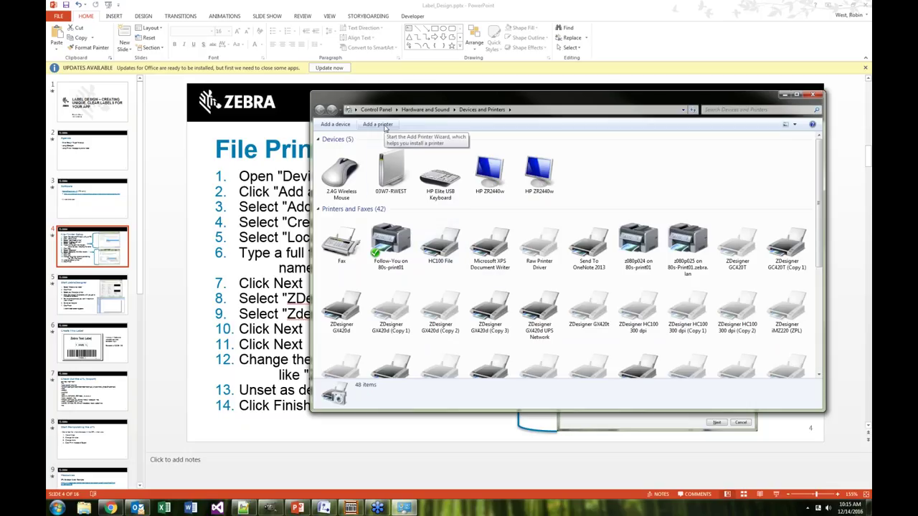
Add a local printer on a new port of type Local Port and continue to the port name
click(378, 125)
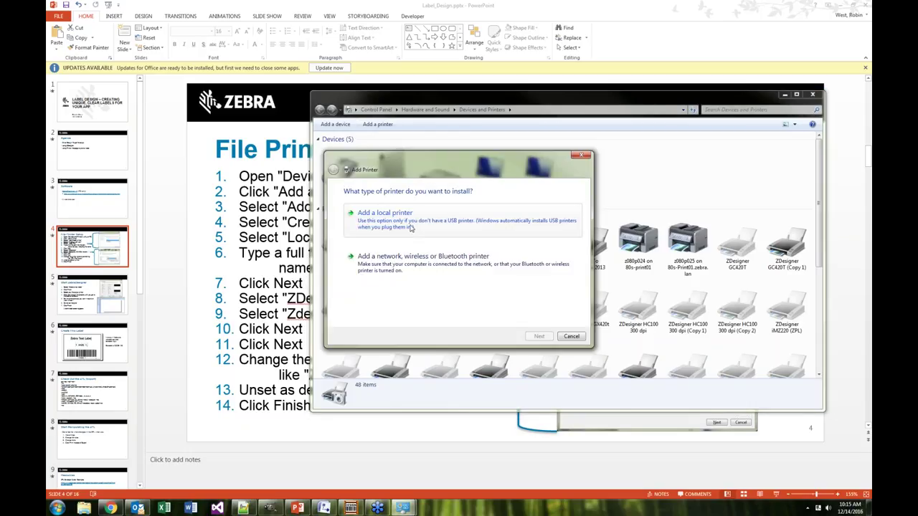
click(411, 228)
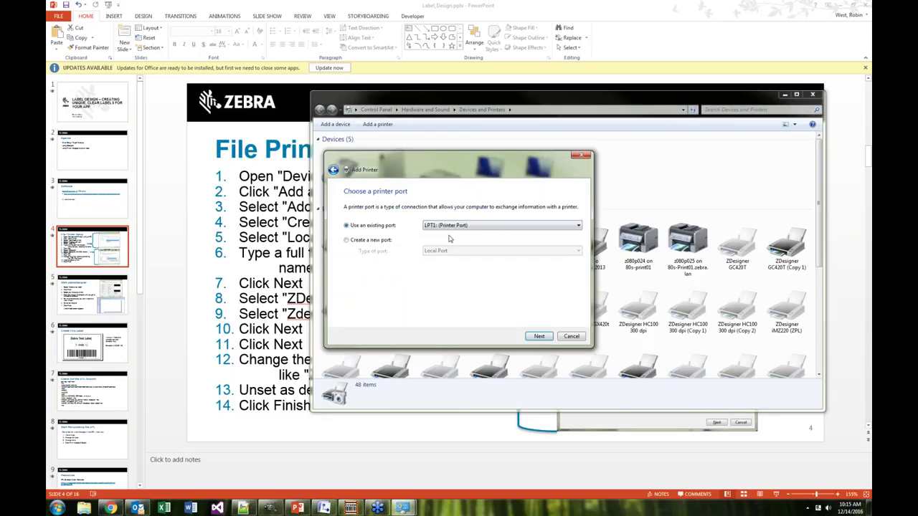
click(348, 241)
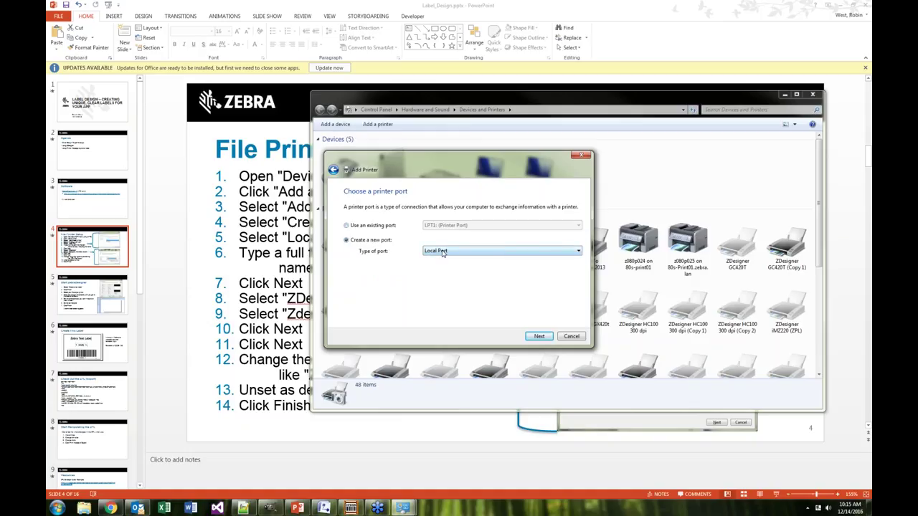
click(443, 253)
click(445, 261)
click(540, 337)
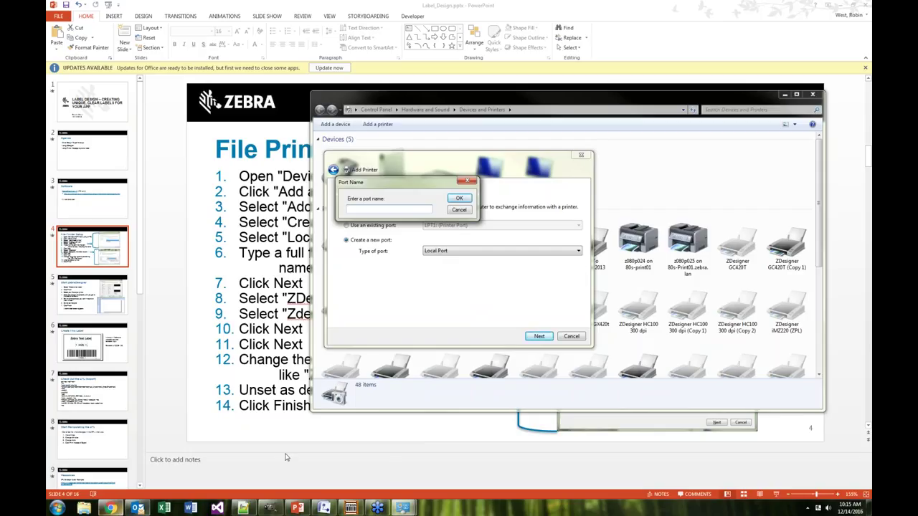
click(84, 509)
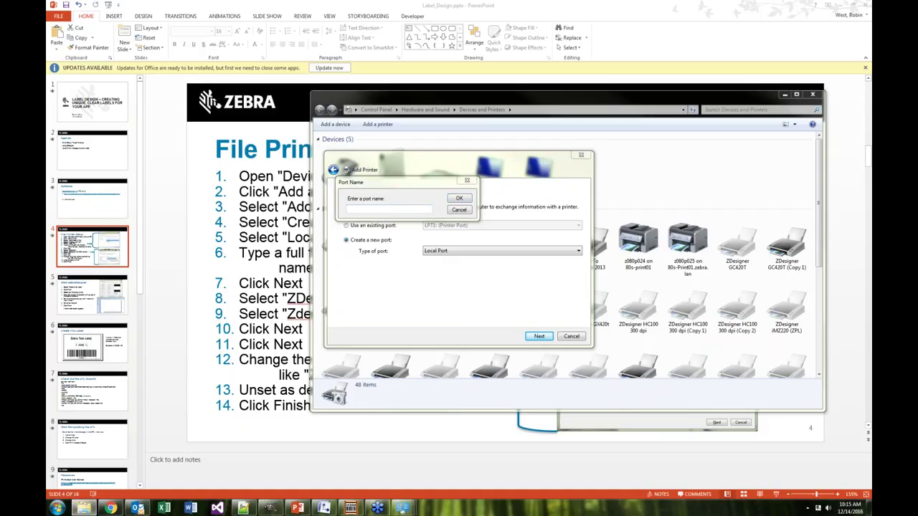
Browse Explorer to C:\Users\user\Desktop and copy its address bar path
drag(871, 100, 583, 100)
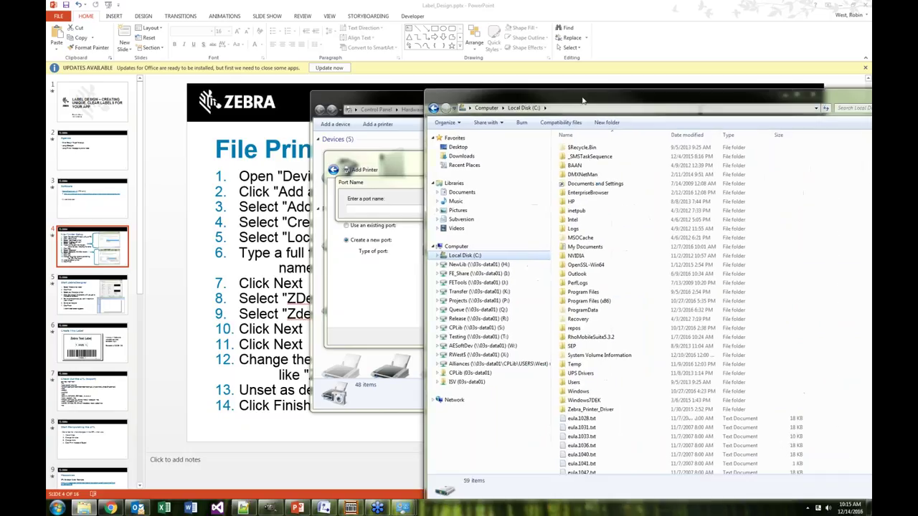
double_click(576, 382)
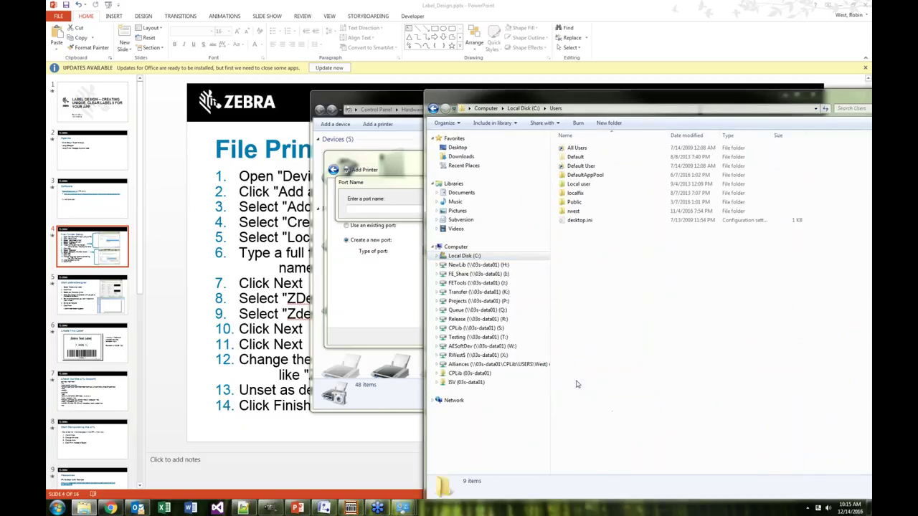
double_click(574, 211)
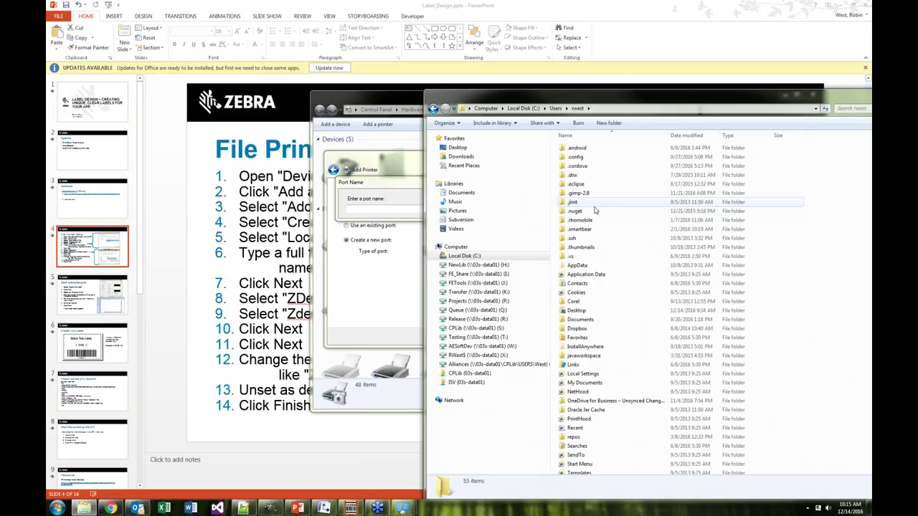
click(581, 312)
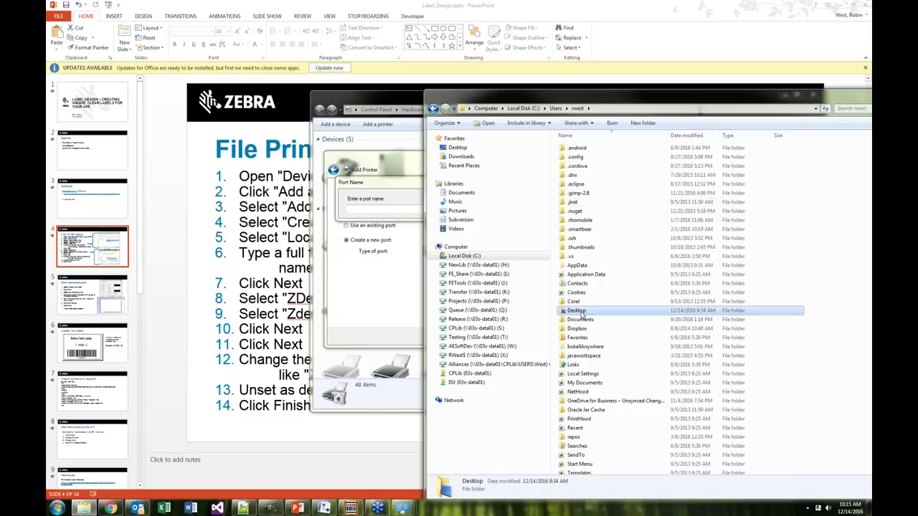
double_click(581, 310)
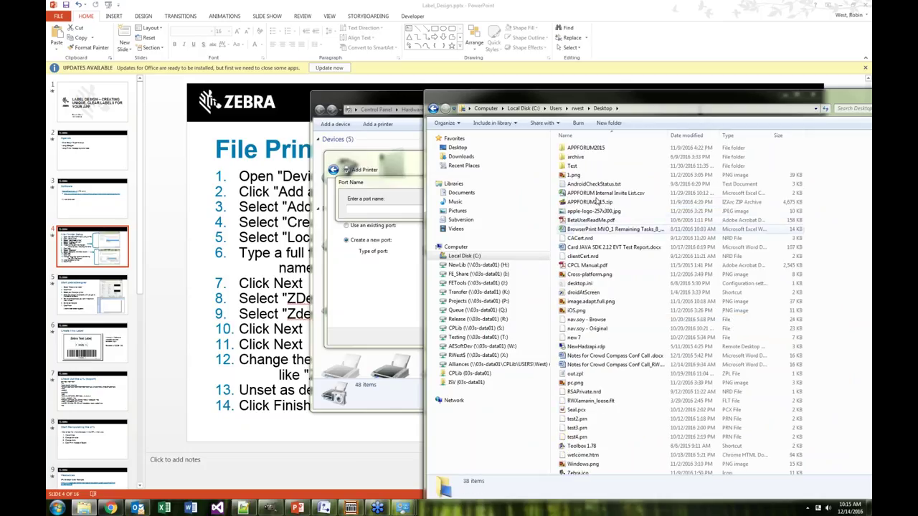
click(628, 110)
key(ctrl+c)
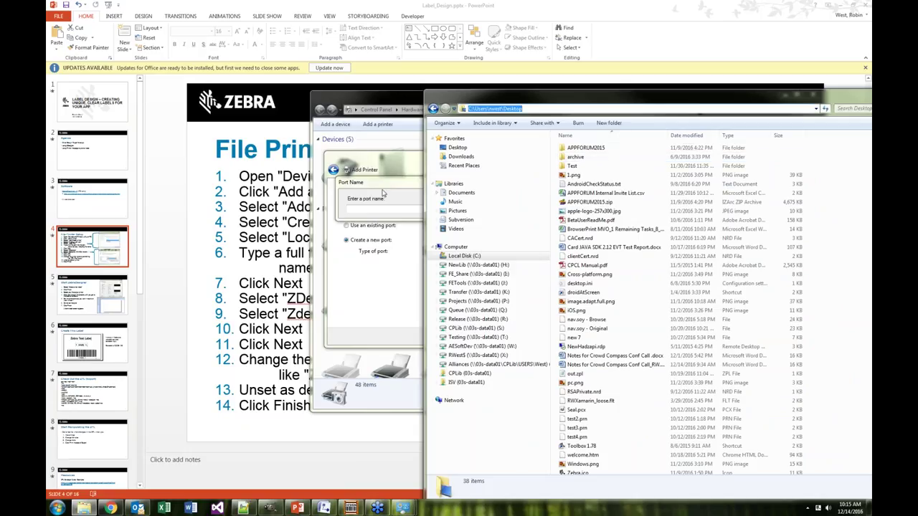
Enter the Desktop path plus \out.zpl as the new port name
click(374, 207)
key(ctrl+v)
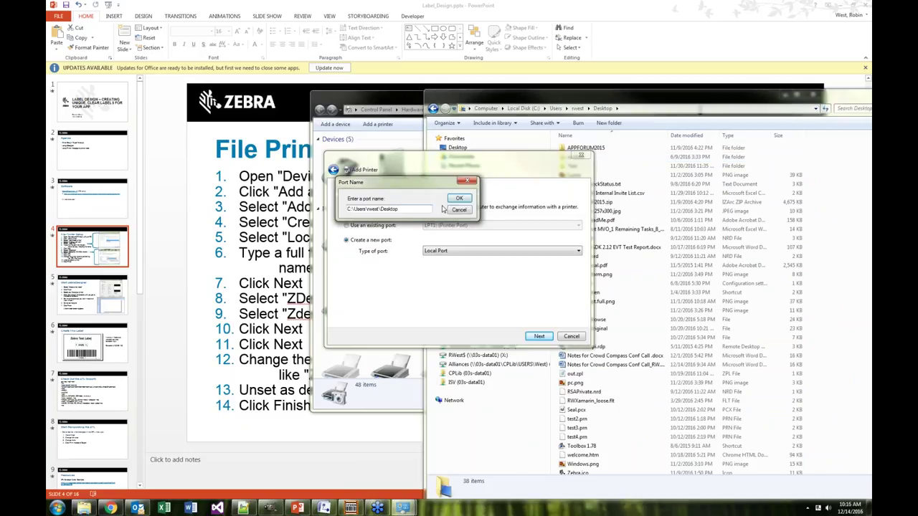
text(\out.zp)
key(Left)
key(Left)
key(Left)
key(Left)
key(Left)
key(Left)
key(Left)
key(Left)
text(p)
Submit out.zpl, dismiss the port-already-exists error, and restart Local Port creation
click(460, 198)
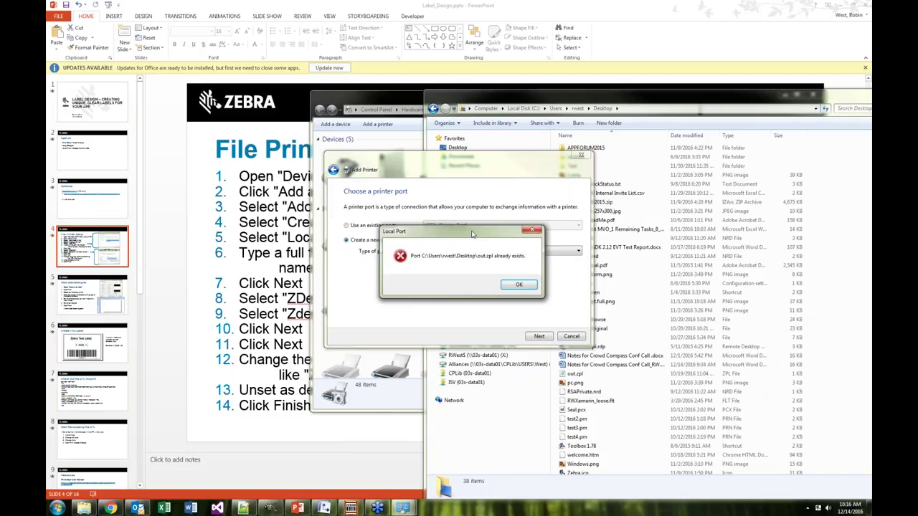
click(519, 285)
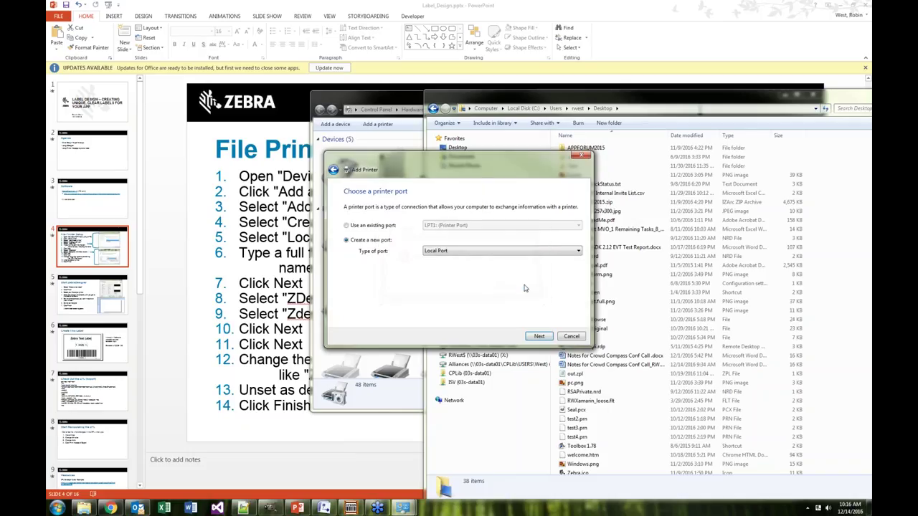
click(445, 254)
click(446, 260)
click(540, 336)
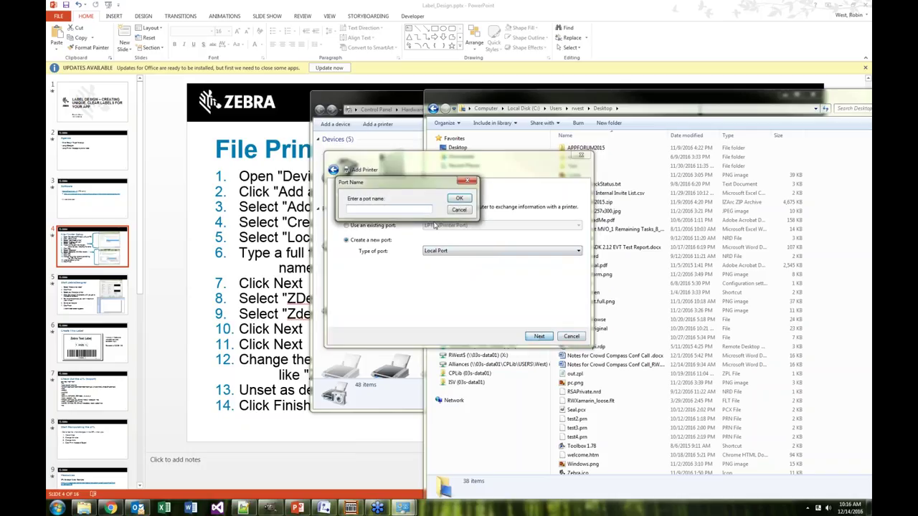
Name the new port with the Desktop path plus \out2.zpl and confirm it
key(ctrl+v)
text(\out2.zpl)
click(459, 198)
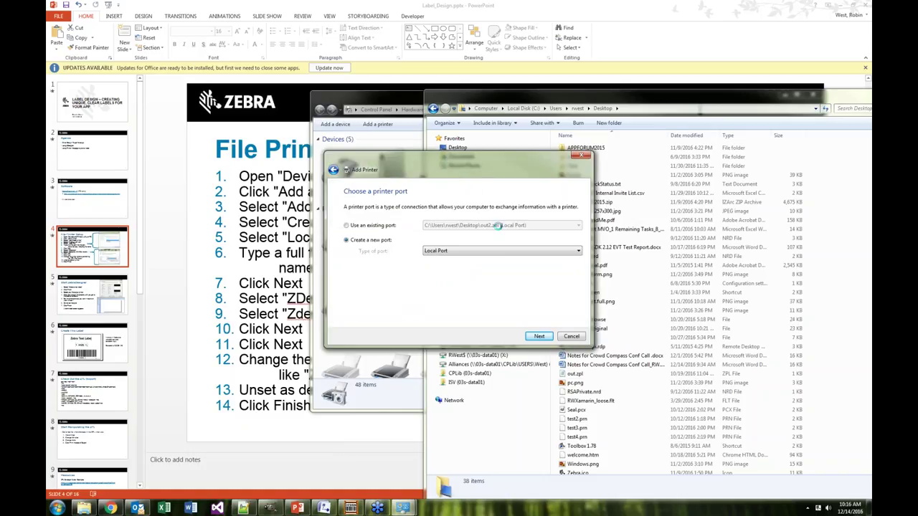
drag(428, 264, 428, 291)
Select ZDesigner as the manufacturer after briefly viewing the ZEBRA drivers
click(362, 279)
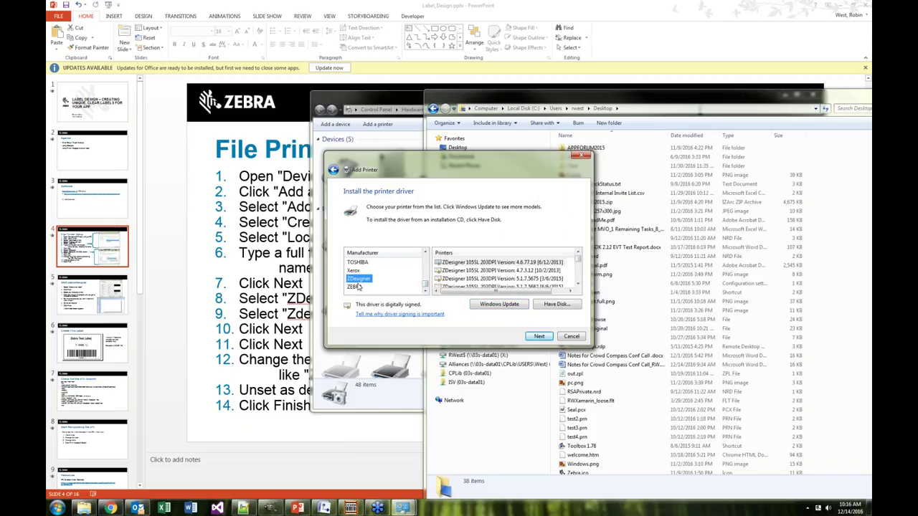
click(356, 286)
click(359, 280)
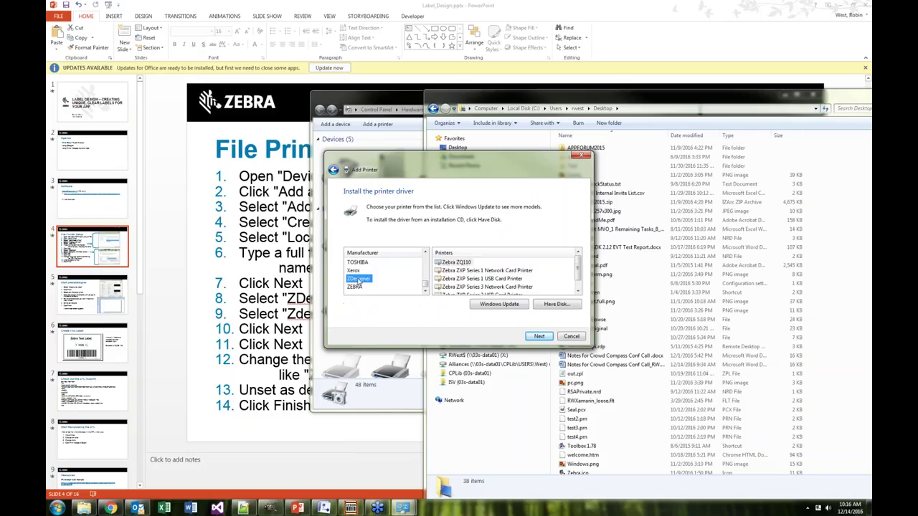
Scroll up through the ZDesigner Printers list looking for the GX420d driver
drag(578, 264, 578, 291)
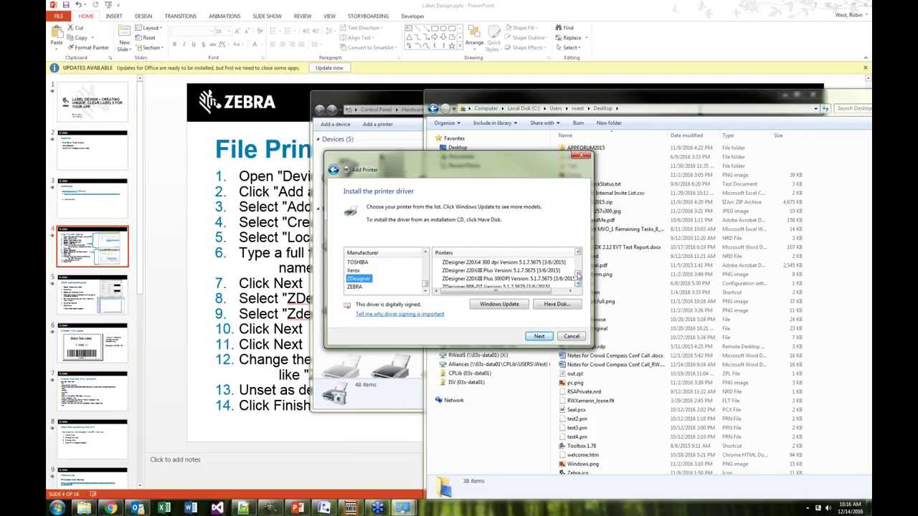
scroll(578, 255, up, 3)
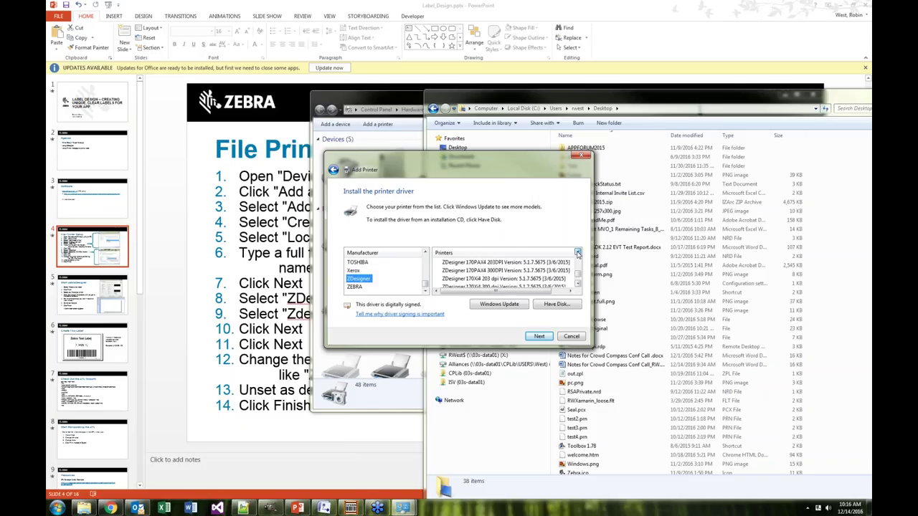
click(579, 274)
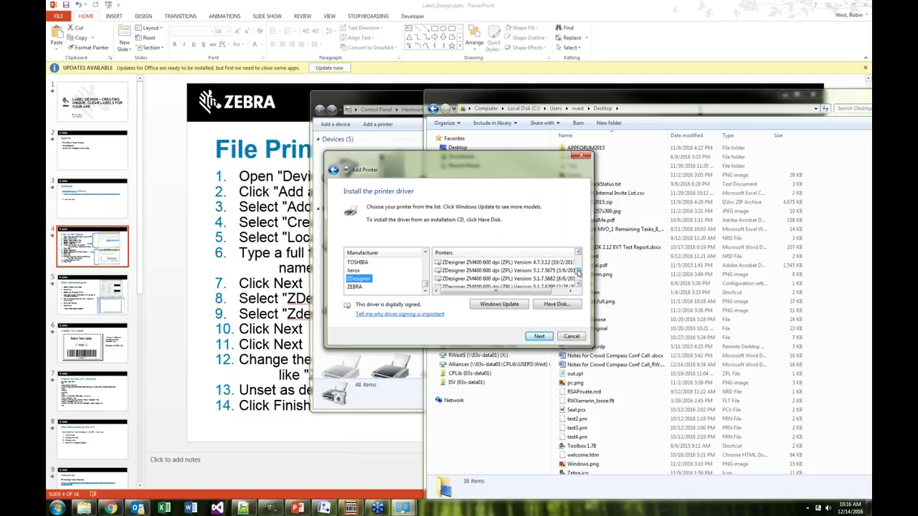
click(578, 270)
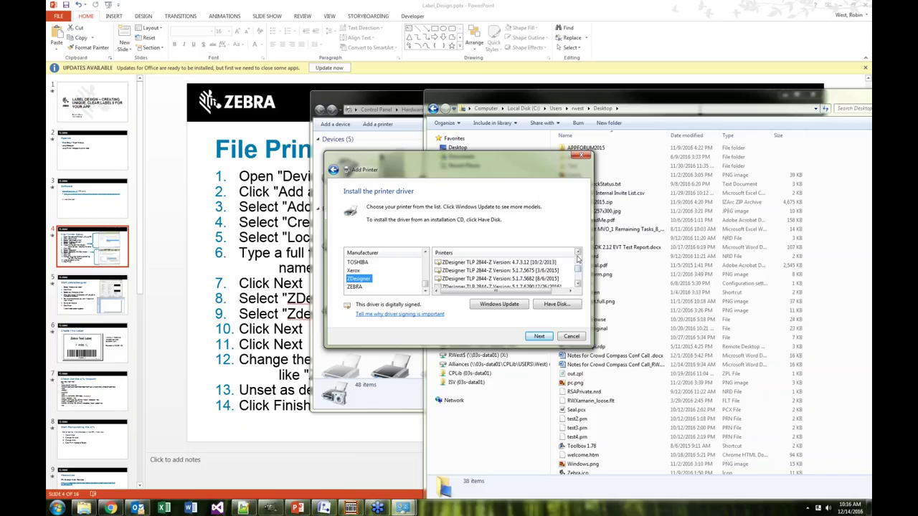
scroll(578, 255, up, 5)
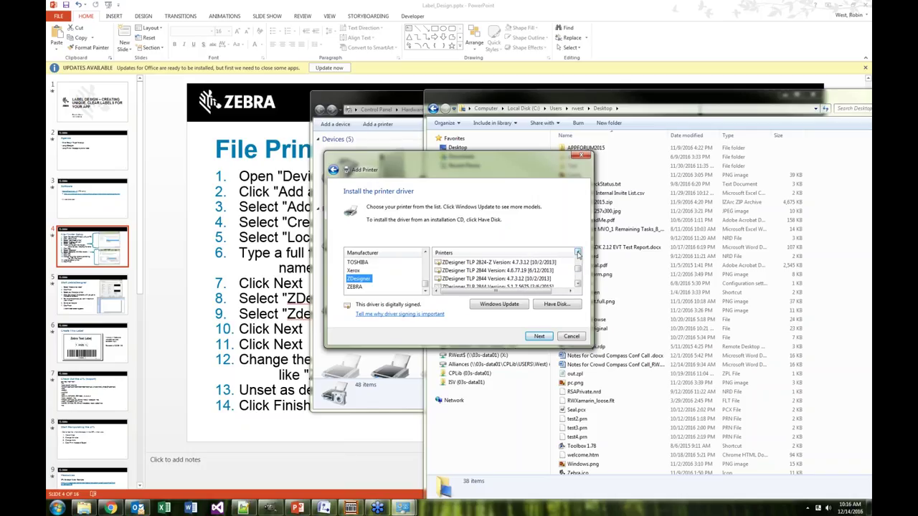
scroll(578, 258, up, 6)
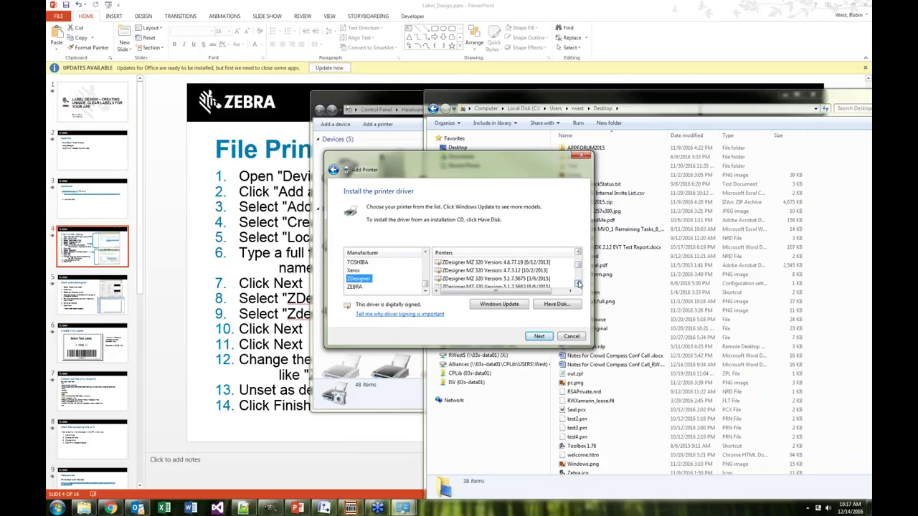
scroll(578, 255, up, 2)
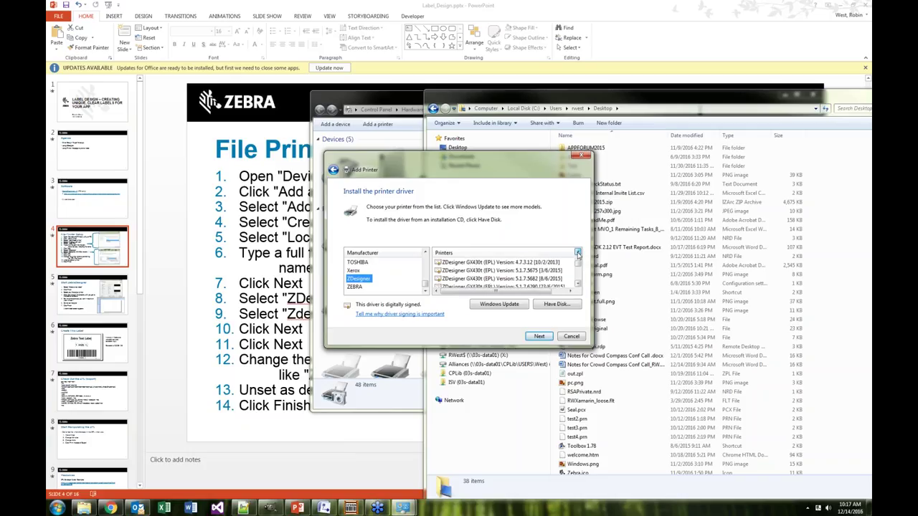
scroll(495, 271, up, 2)
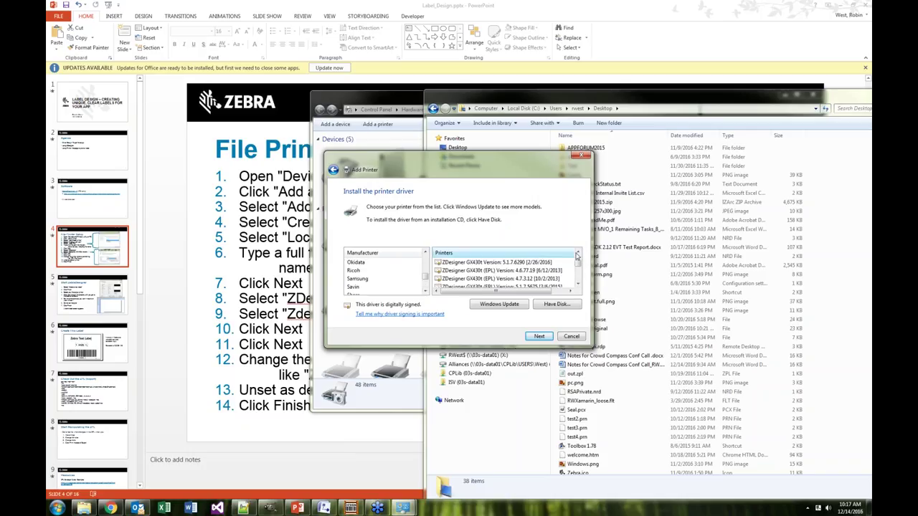
click(578, 253)
scroll(578, 253, up, 3)
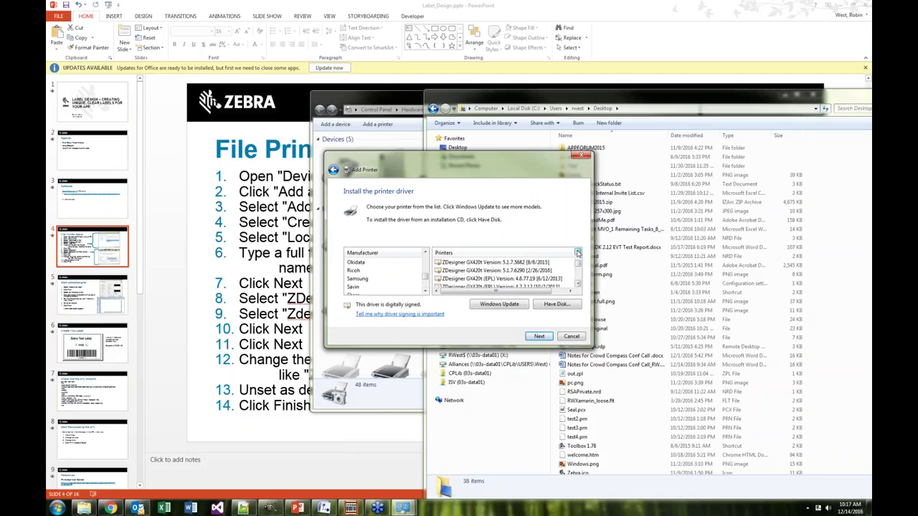
scroll(578, 252, up, 5)
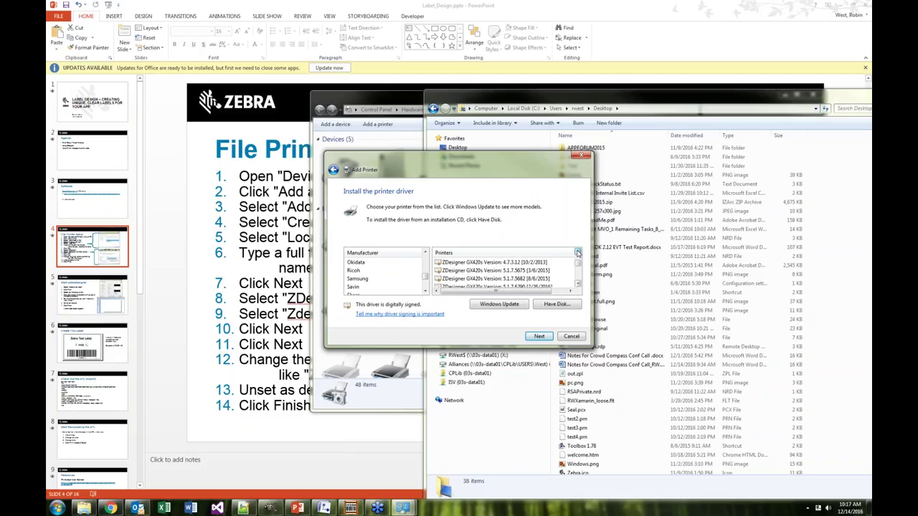
Pick ZDesigner GX420d Version 5.1.7.6290 in the Printers list
scroll(578, 252, up, 5)
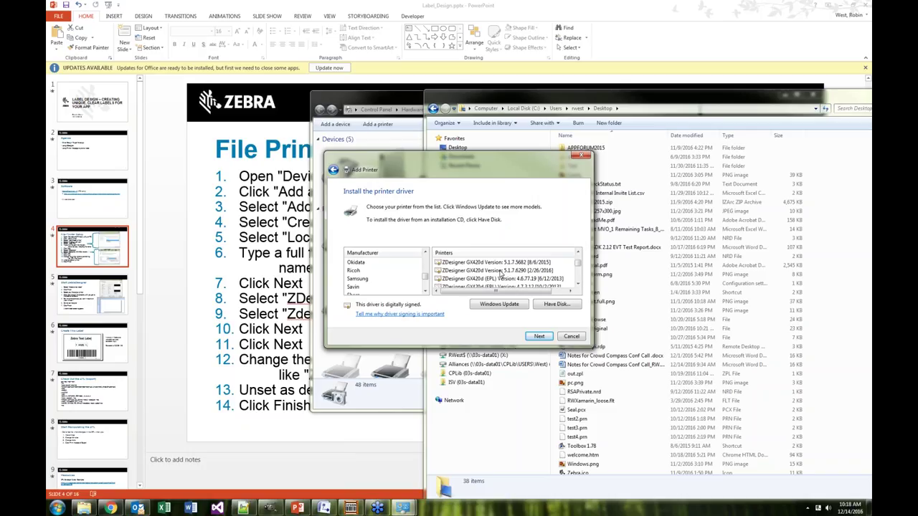
click(501, 273)
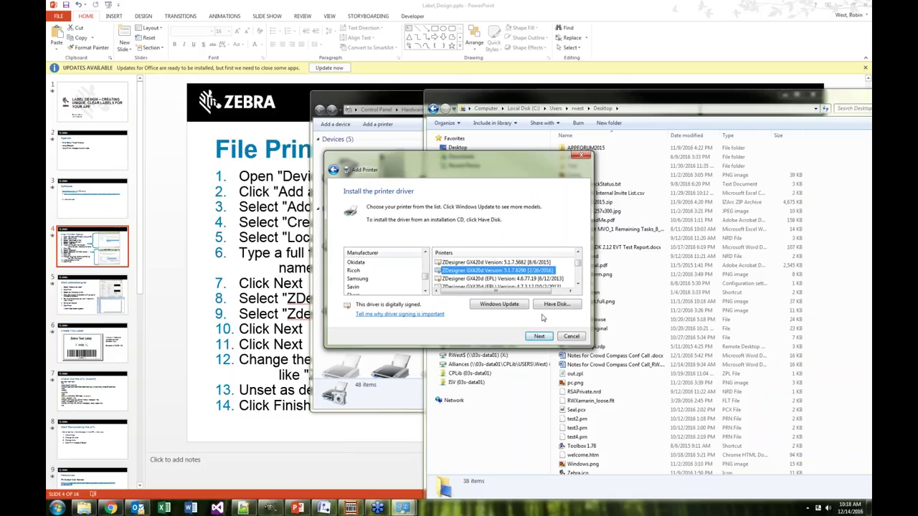
Finish the wizard keeping the current driver and suggested name, then close Explorer
click(540, 337)
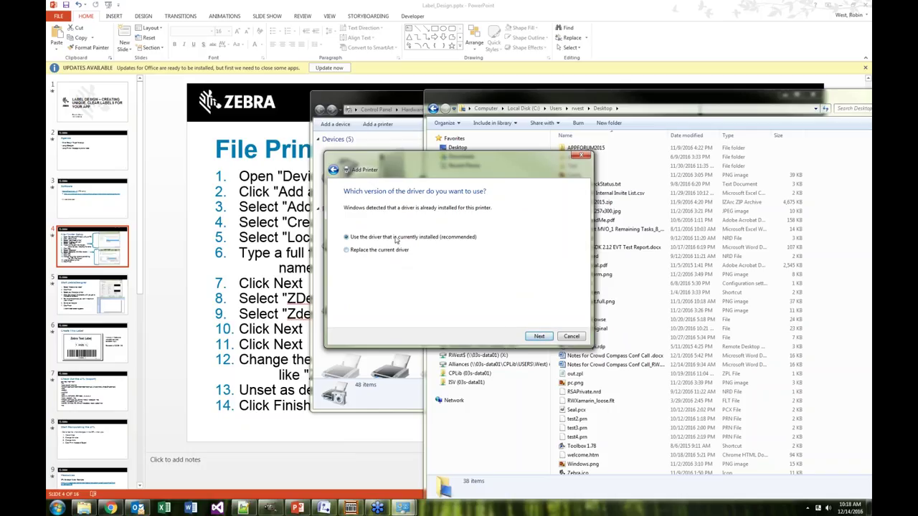
click(536, 337)
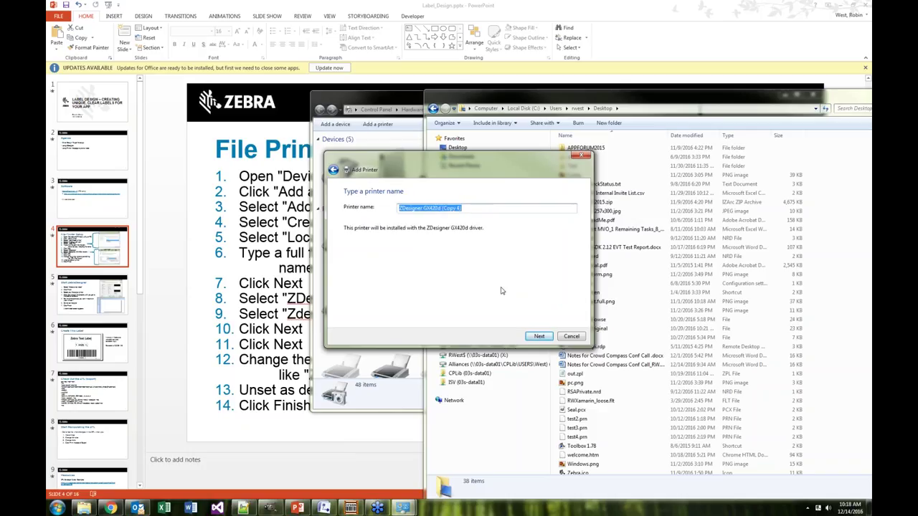
click(545, 337)
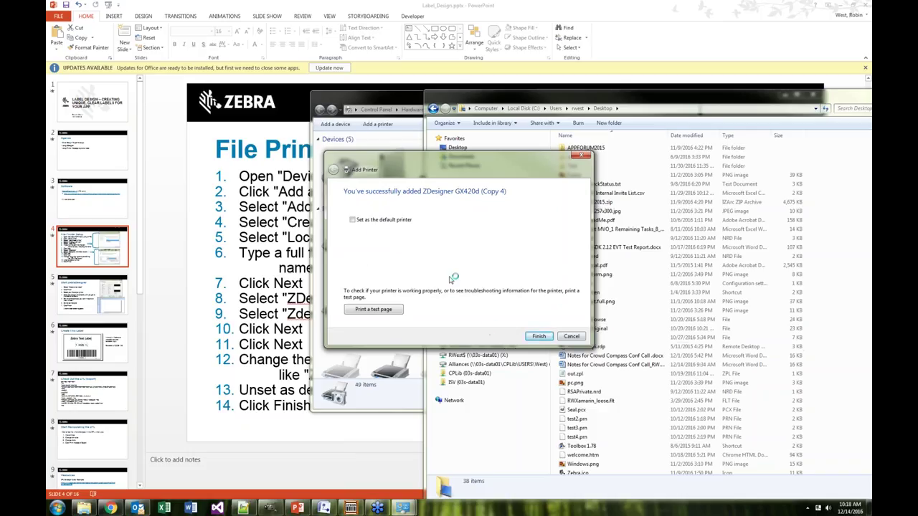
click(542, 337)
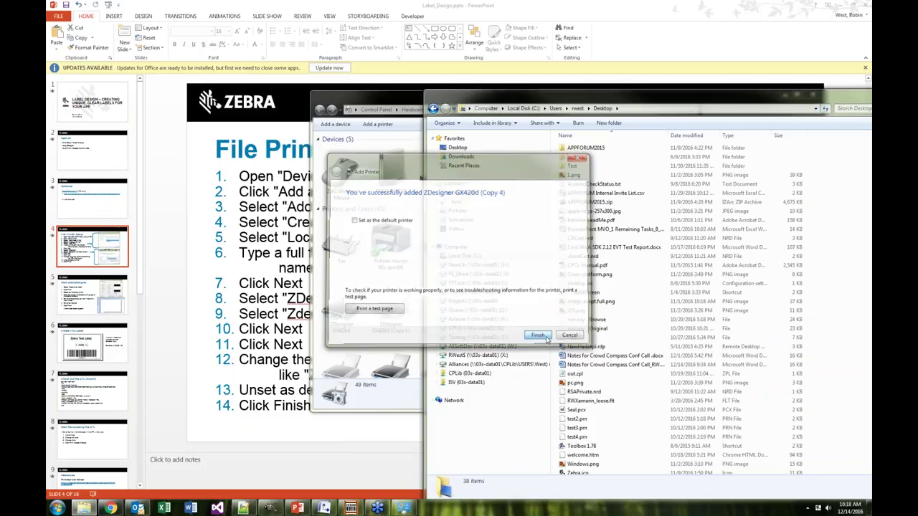
key(alt+F4)
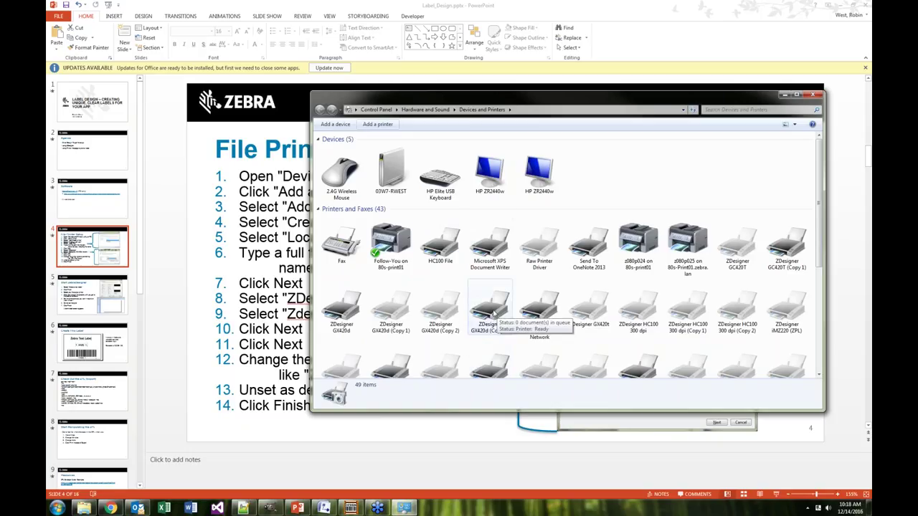
Bring up the context menu for the ZDesigner GX420d printer
click(545, 308)
click(345, 308)
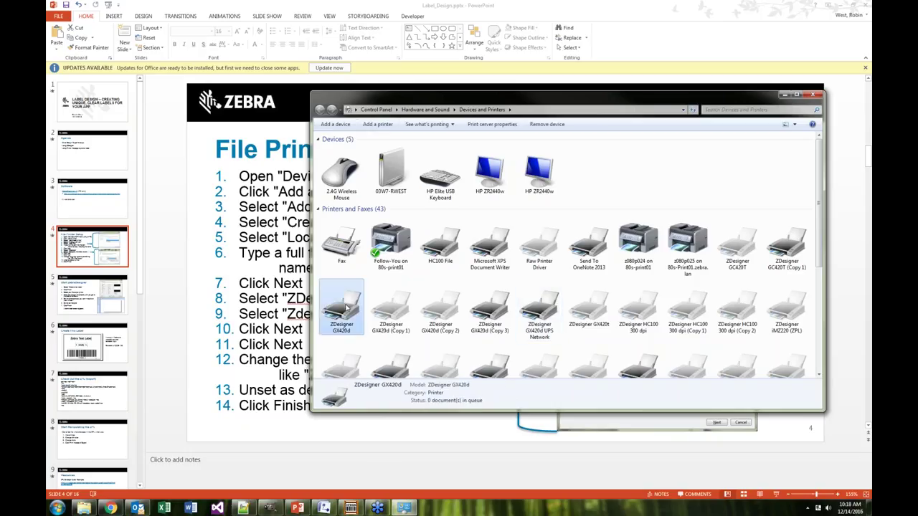
right_click(347, 307)
Tick the FILE: port in GX420d Printer properties, cancel, and minimize Devices and Printers
mouse_move(379, 338)
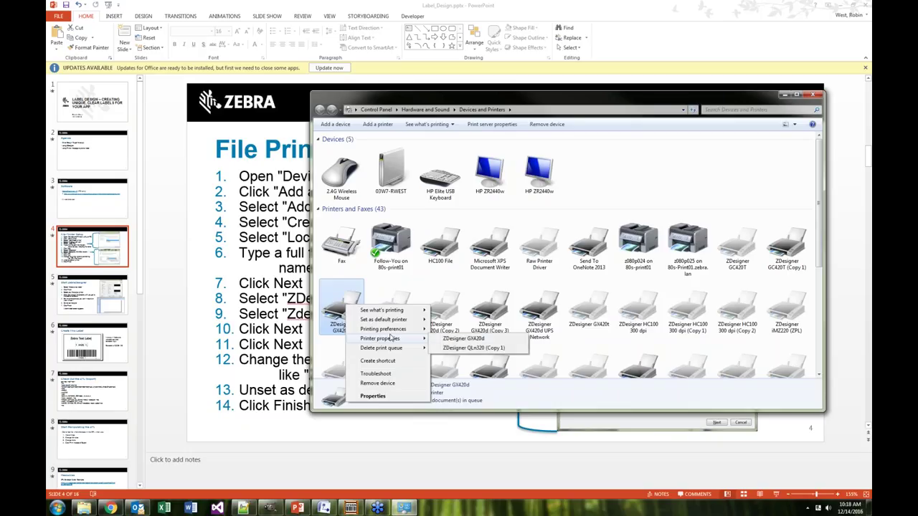
click(449, 339)
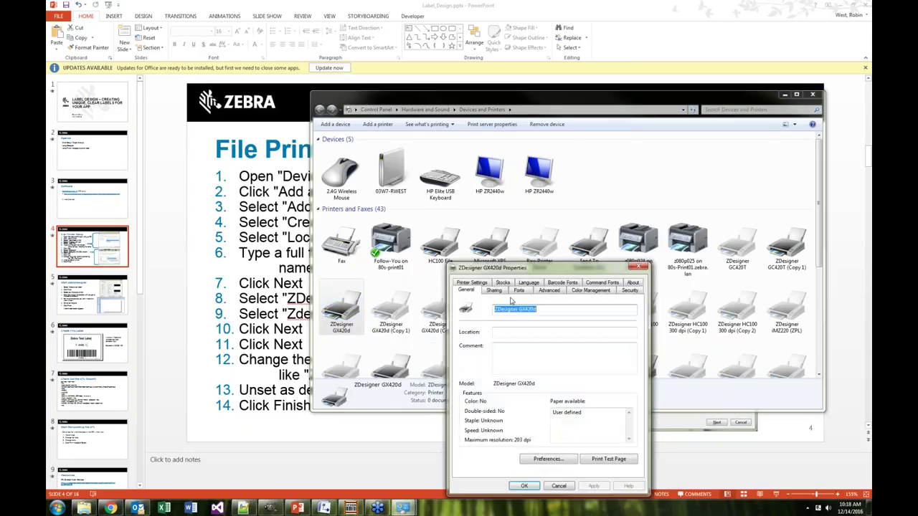
click(516, 290)
drag(519, 269, 499, 148)
drag(614, 266, 614, 244)
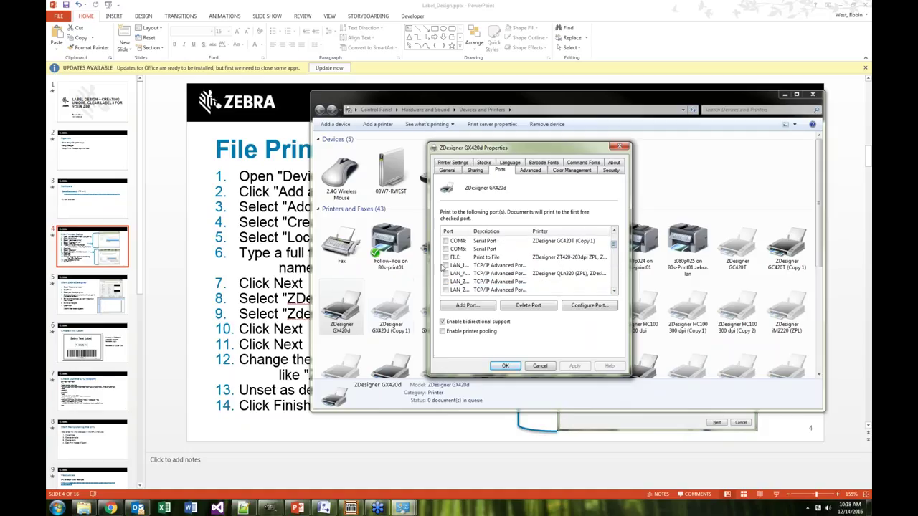
click(460, 258)
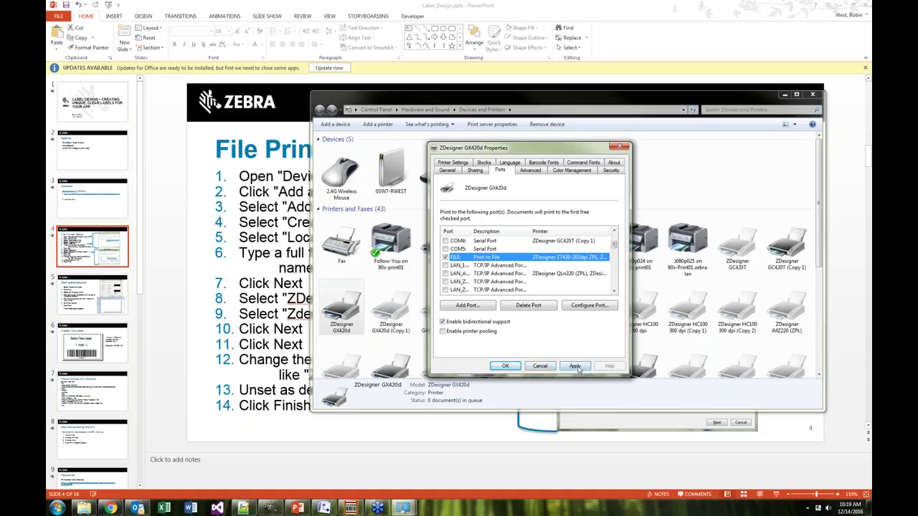
click(540, 366)
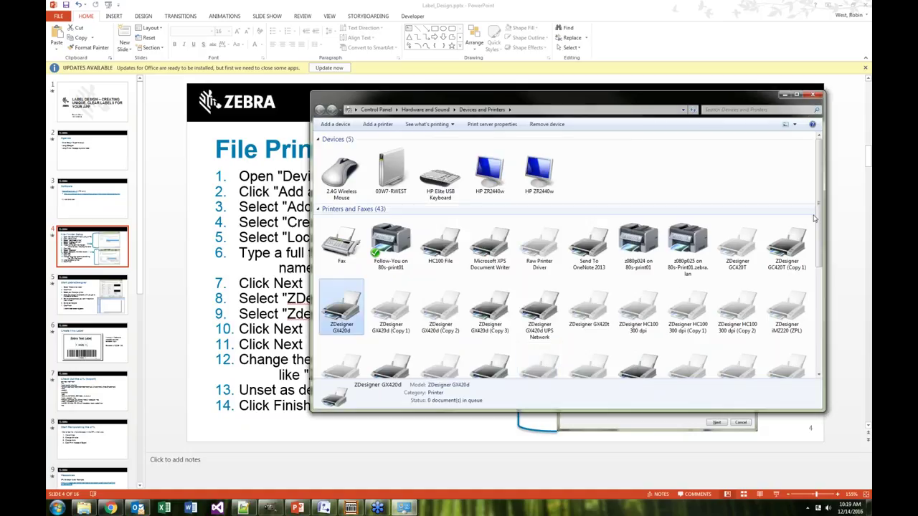
scroll(578, 242, down, 3)
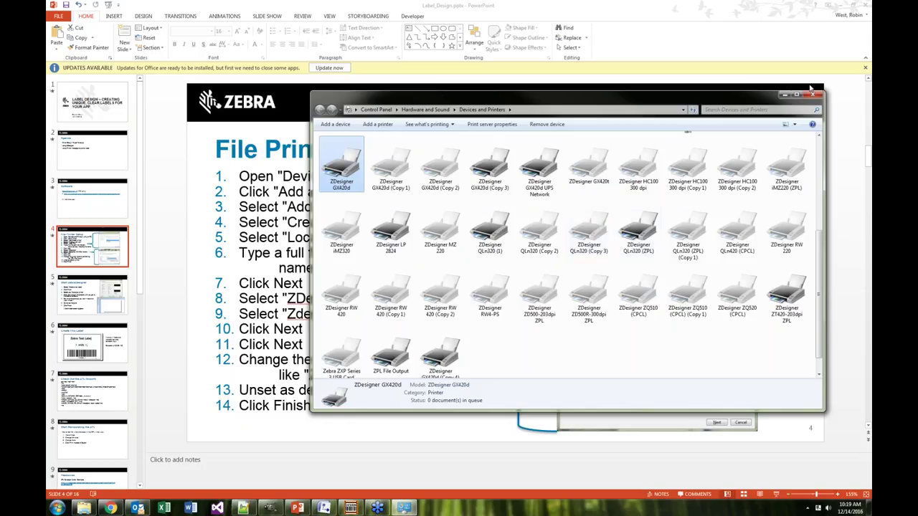
click(784, 95)
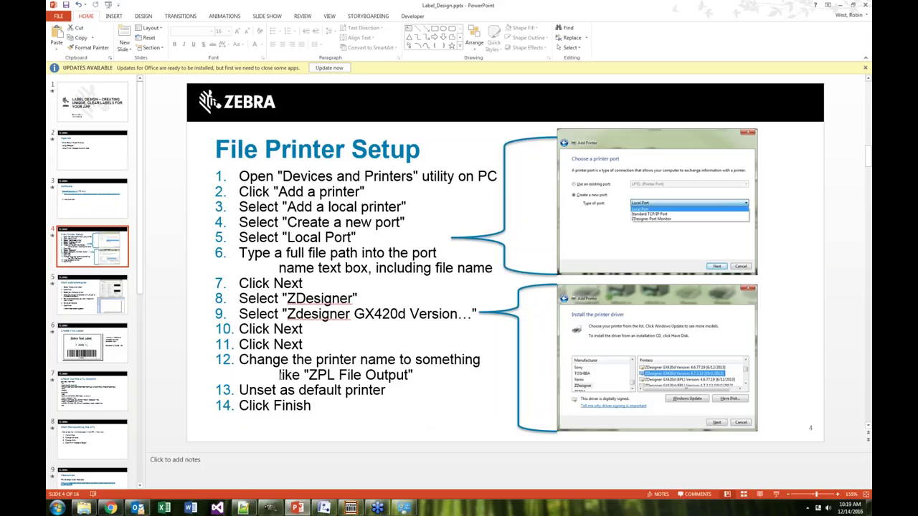
Go to slide 5, Start ZebraDesigner, and minimize PowerPoint
click(105, 288)
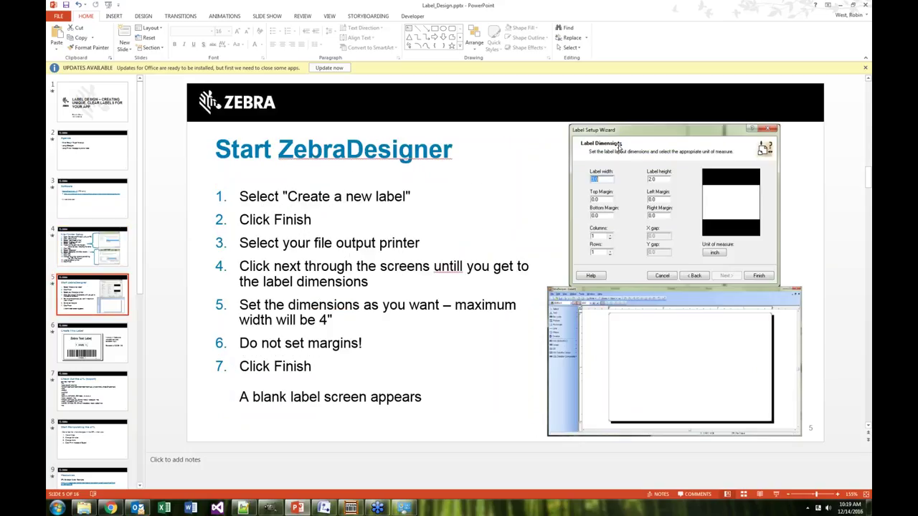
click(842, 5)
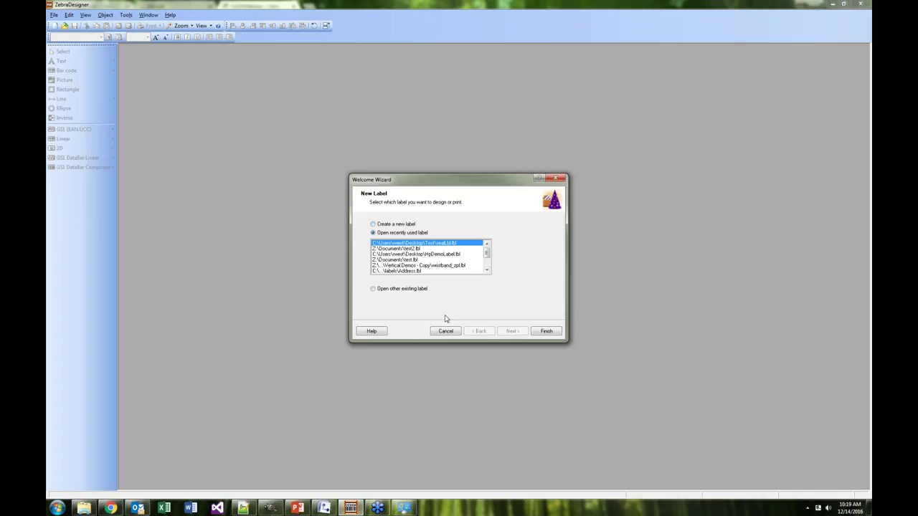
Start a new label in the Welcome Wizard, choose the ZPL File Output printer, and continue
mouse_move(487, 252)
mouse_down()
mouse_move(487, 263)
mouse_move(487, 248)
mouse_up()
click(384, 225)
click(548, 332)
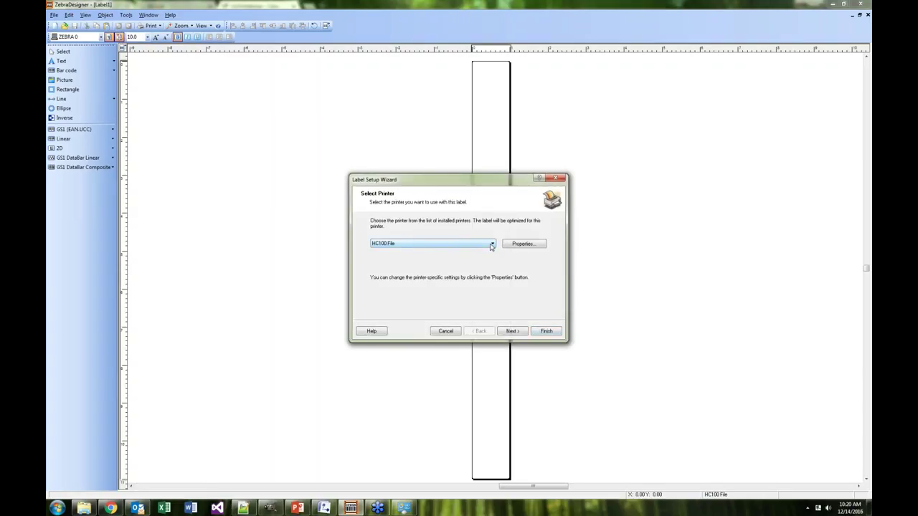
click(492, 245)
drag(494, 279, 498, 352)
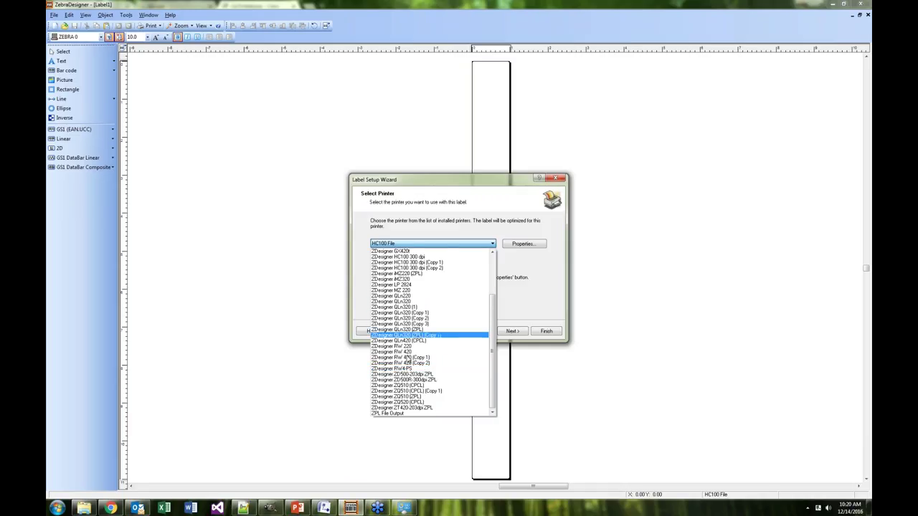
click(397, 415)
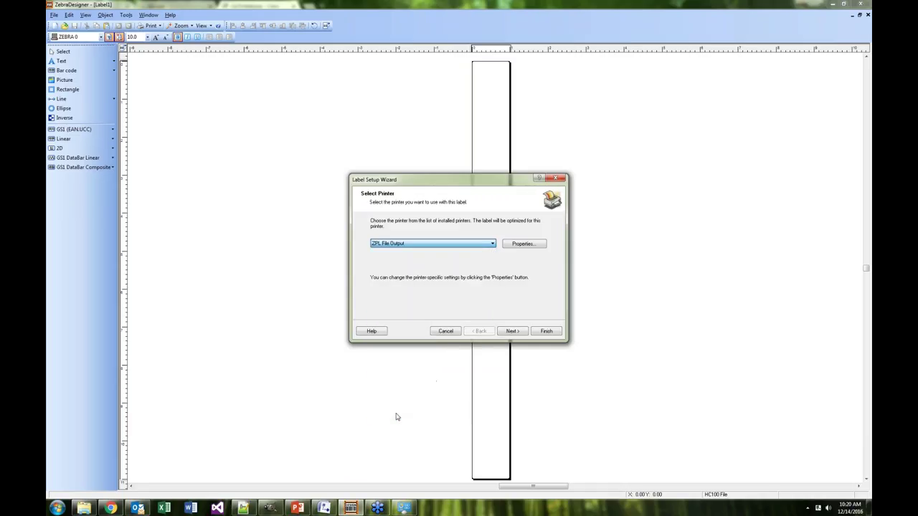
click(510, 333)
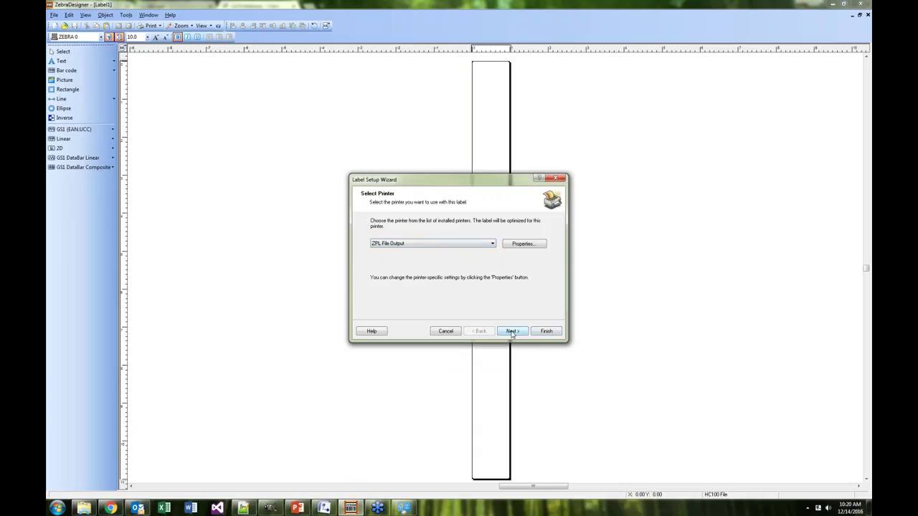
click(512, 334)
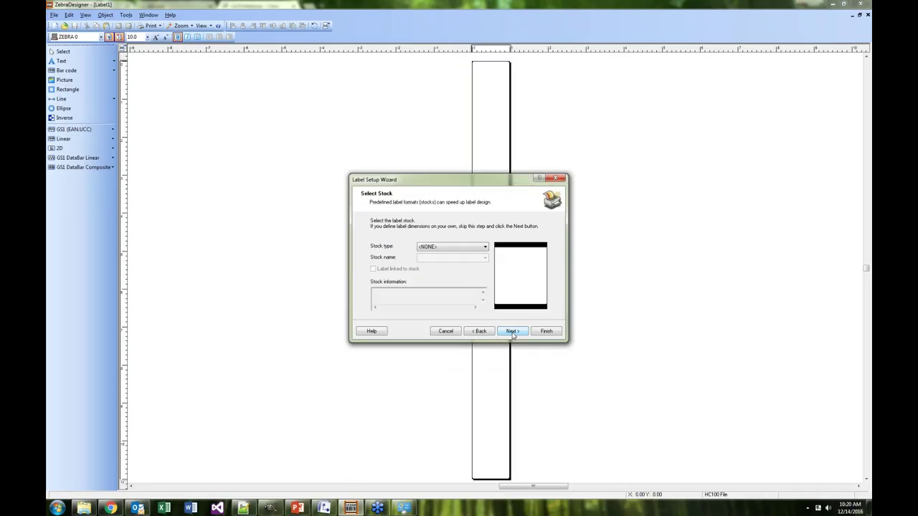
Create a blank portrait label 3.0 inches wide and 2.0 inches tall with automatic page size
click(513, 334)
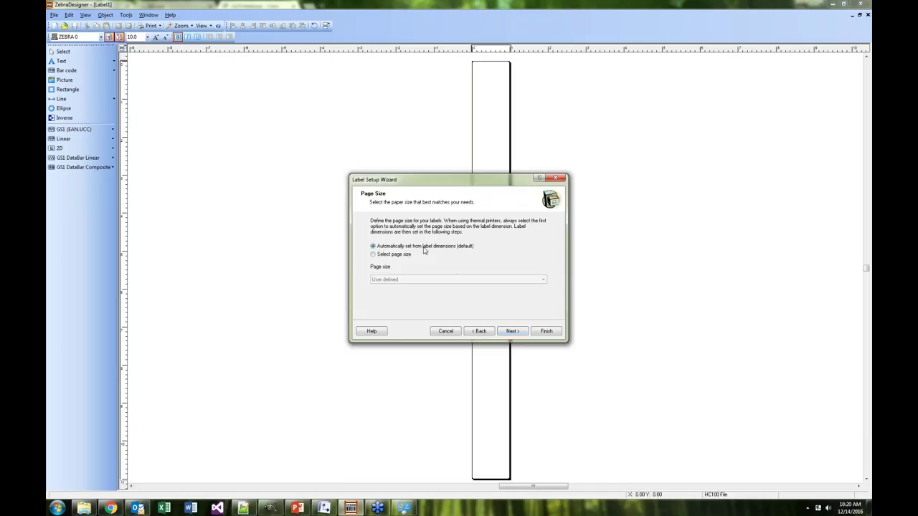
click(511, 333)
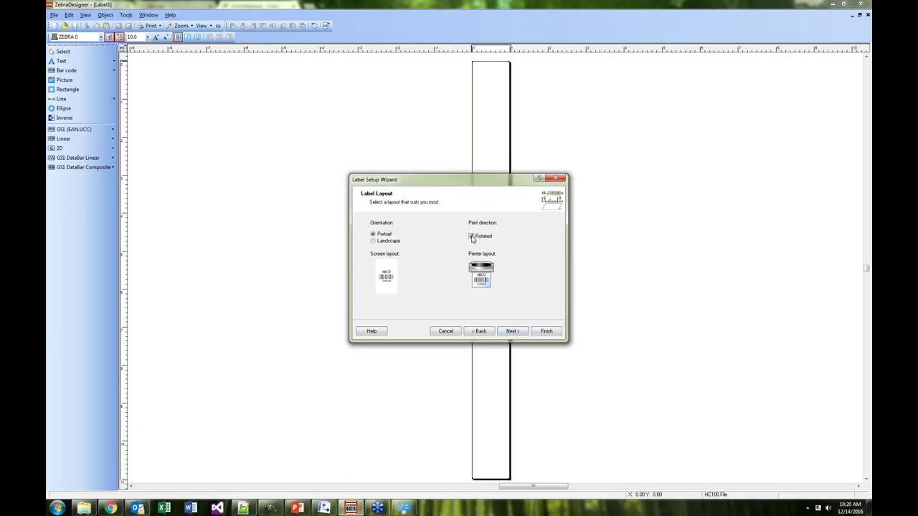
click(375, 244)
click(388, 237)
click(513, 333)
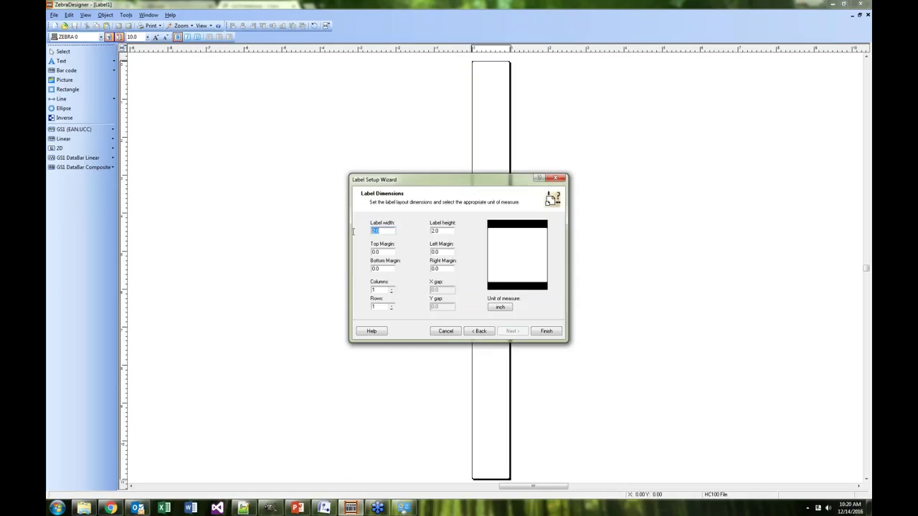
text(3)
key(Tab)
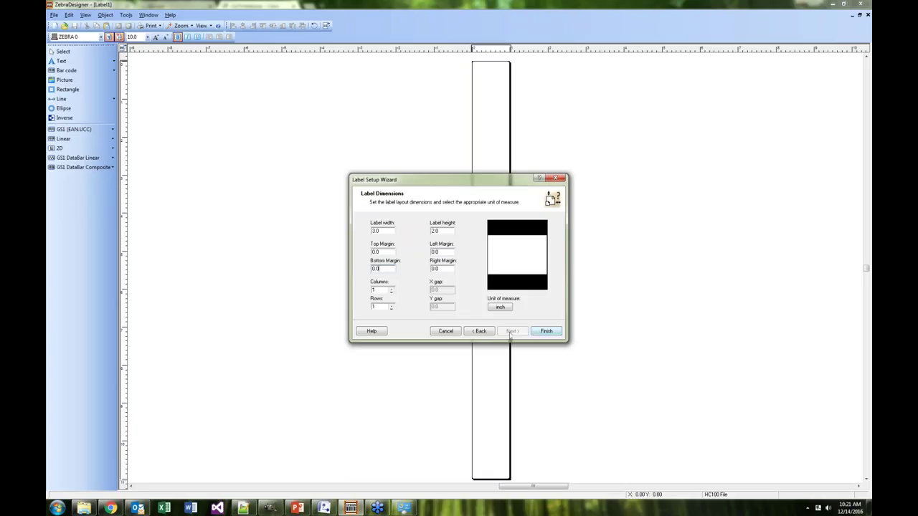
click(560, 334)
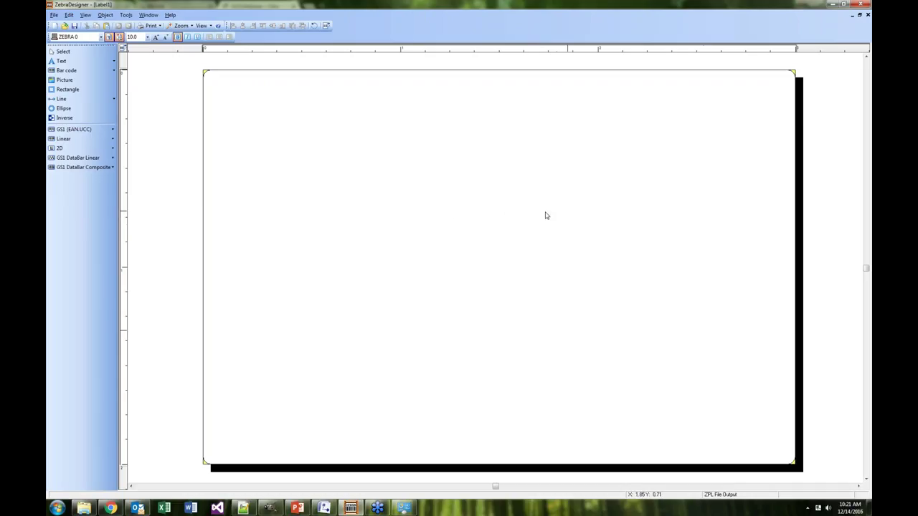
Add a 'Hello World' text in ZEBRA 0 near the label's top and enlarge it to 16 pt
click(62, 61)
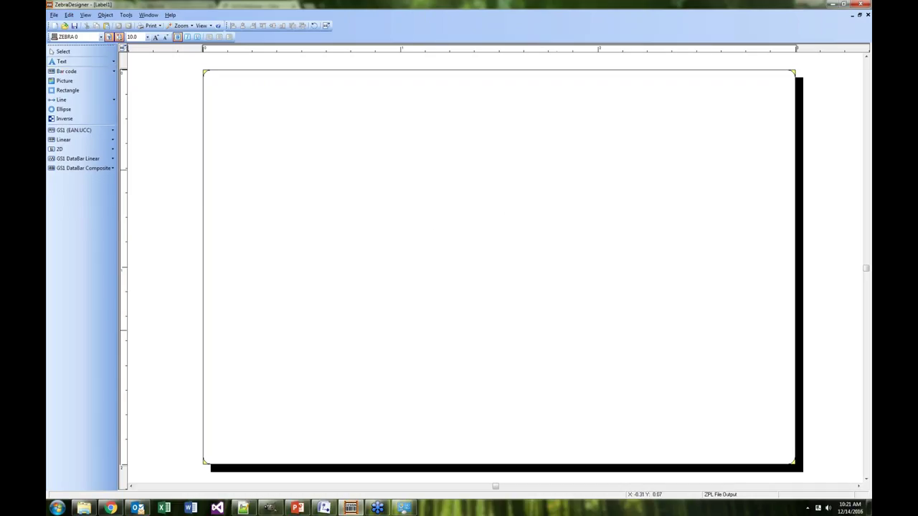
click(394, 136)
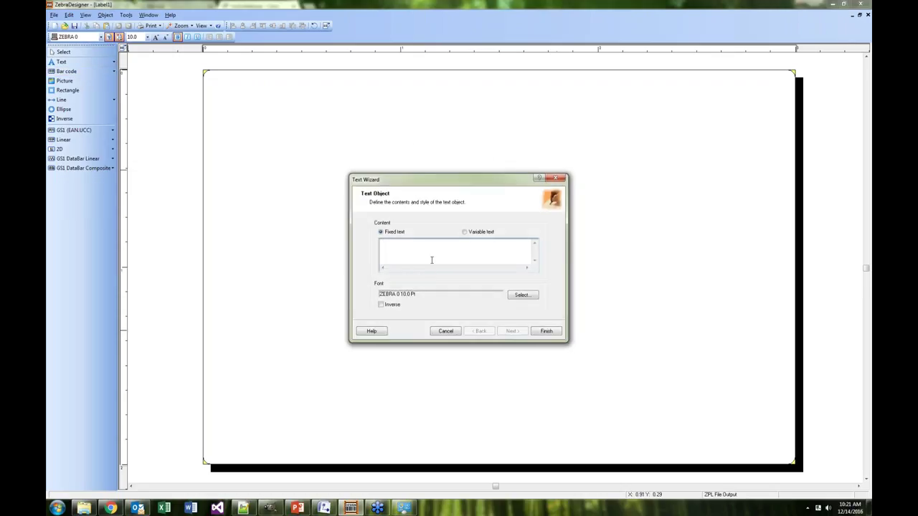
text(He)
text(ld)
click(545, 332)
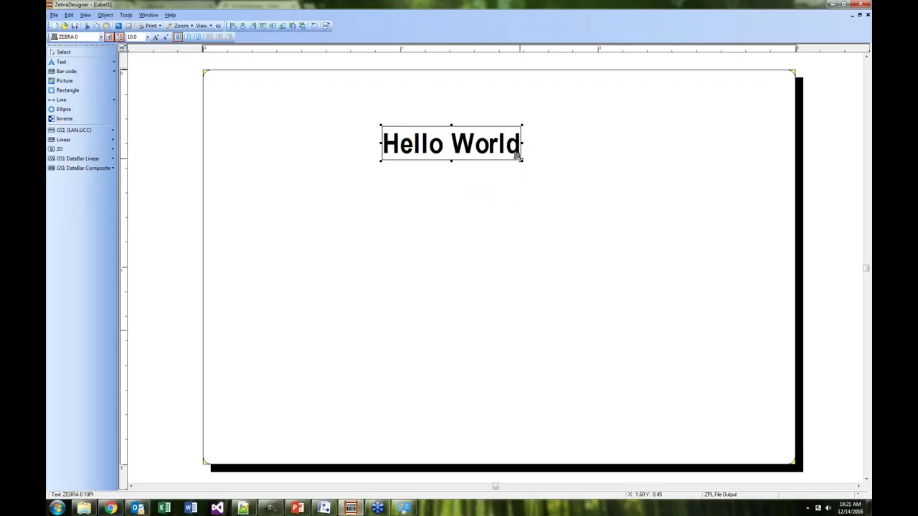
drag(520, 161, 511, 144)
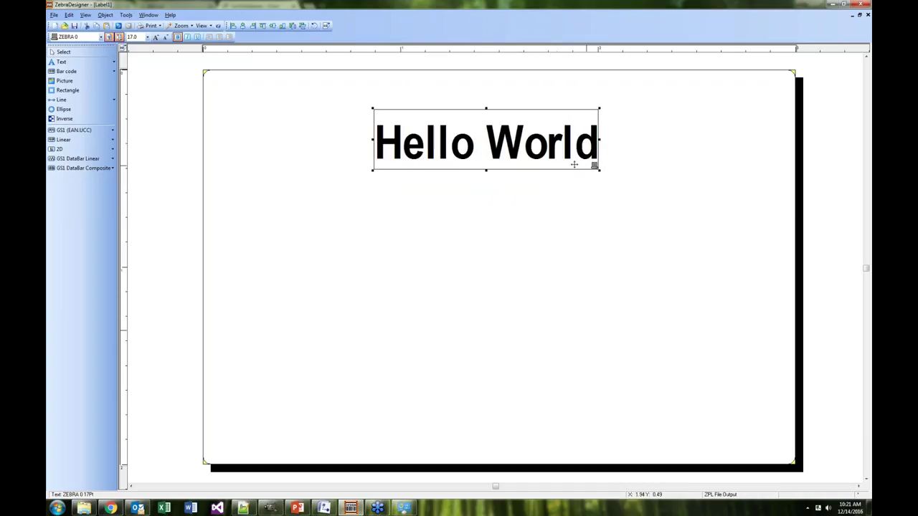
mouse_move(598, 171)
mouse_down()
mouse_move(630, 187)
mouse_move(575, 165)
mouse_move(588, 163)
mouse_up()
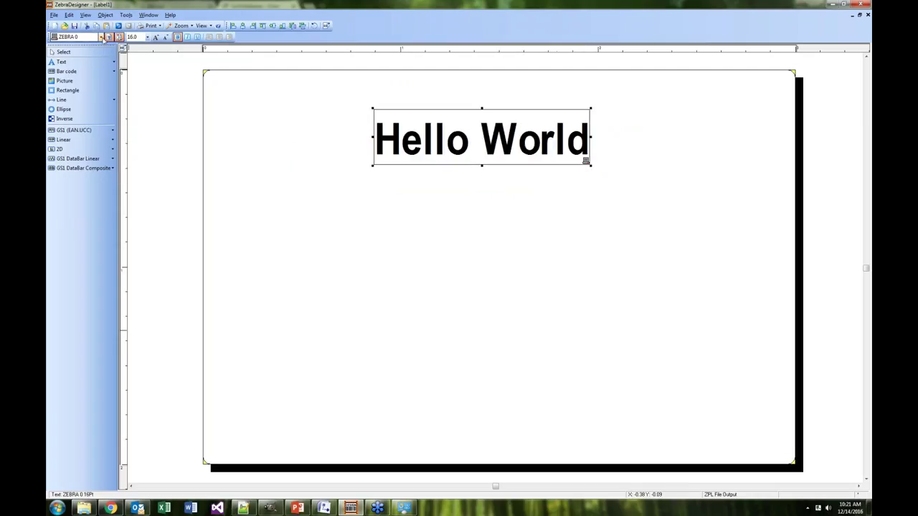
click(101, 36)
click(141, 103)
scroll(141, 102, down, 3)
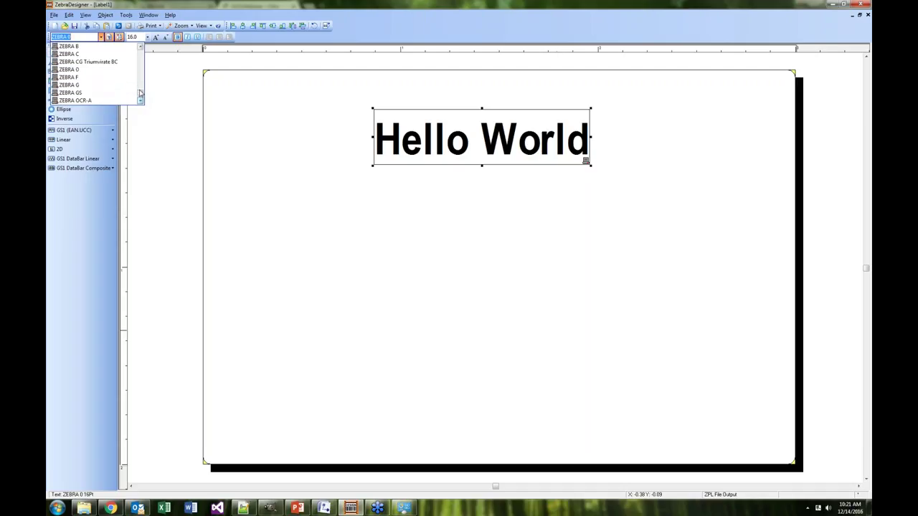
click(140, 47)
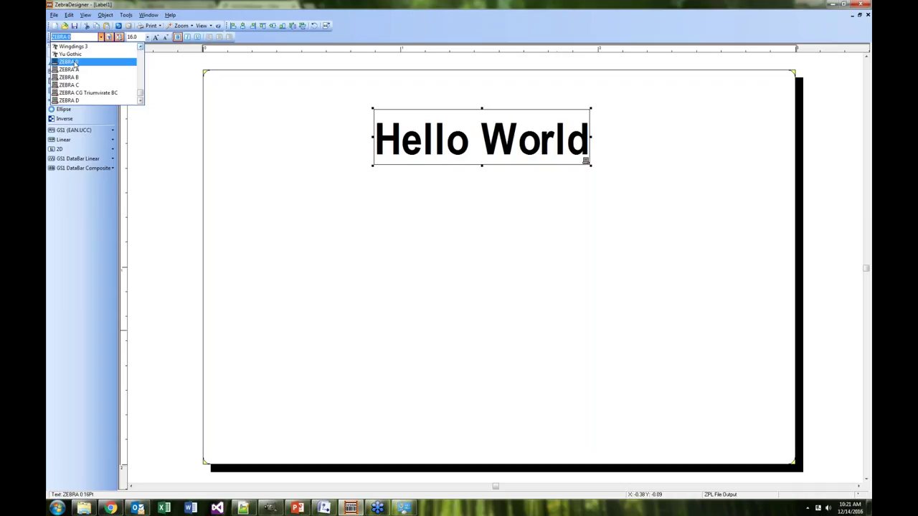
click(74, 63)
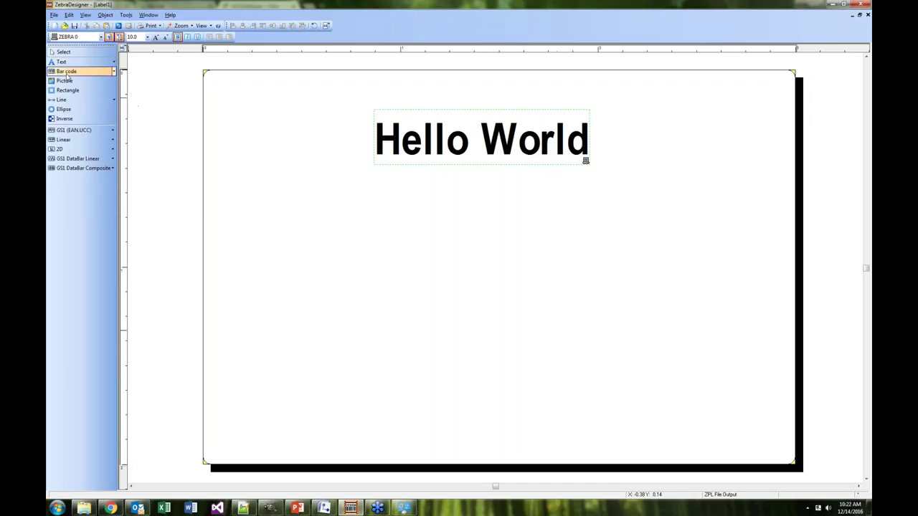
Add a keyboard-input variable text field with the prompt 'Serial', 10 characters max
click(61, 62)
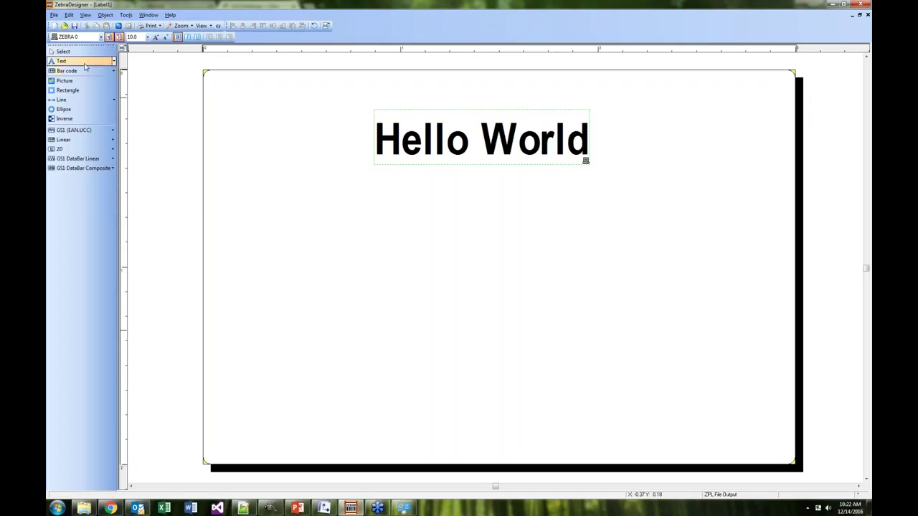
click(396, 237)
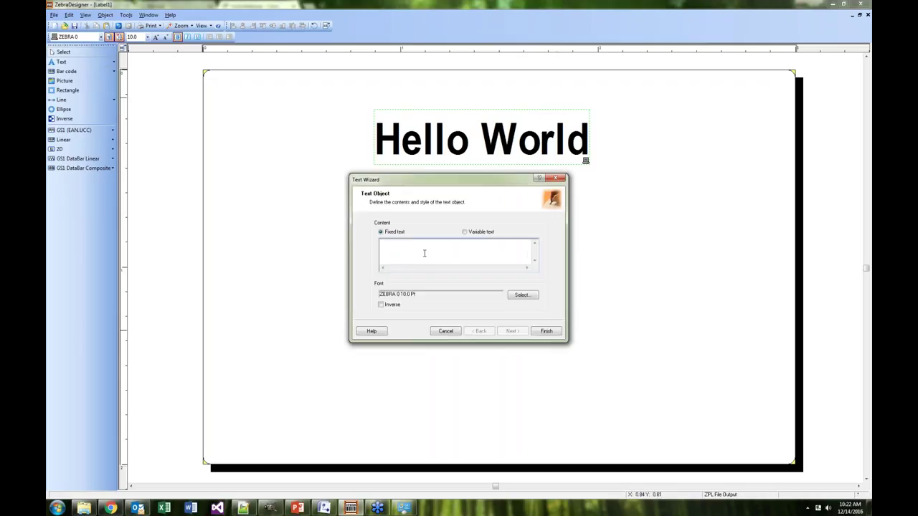
click(464, 233)
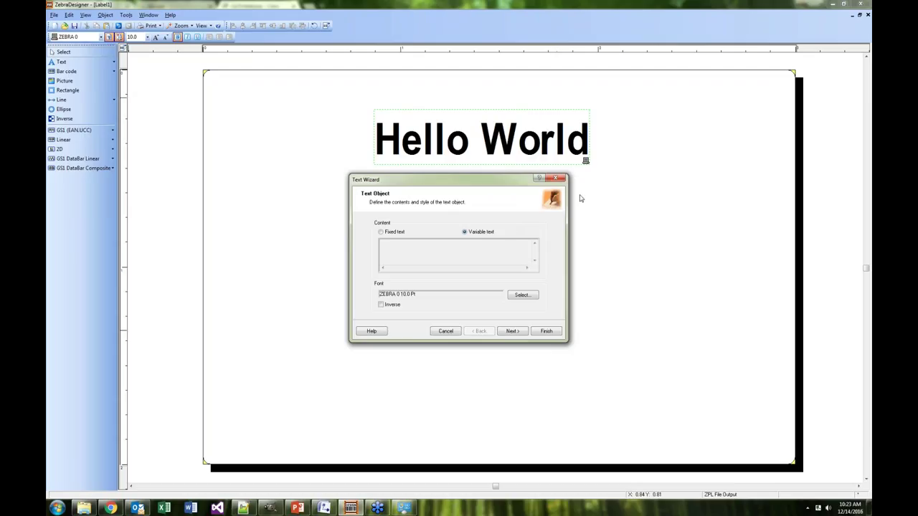
click(513, 332)
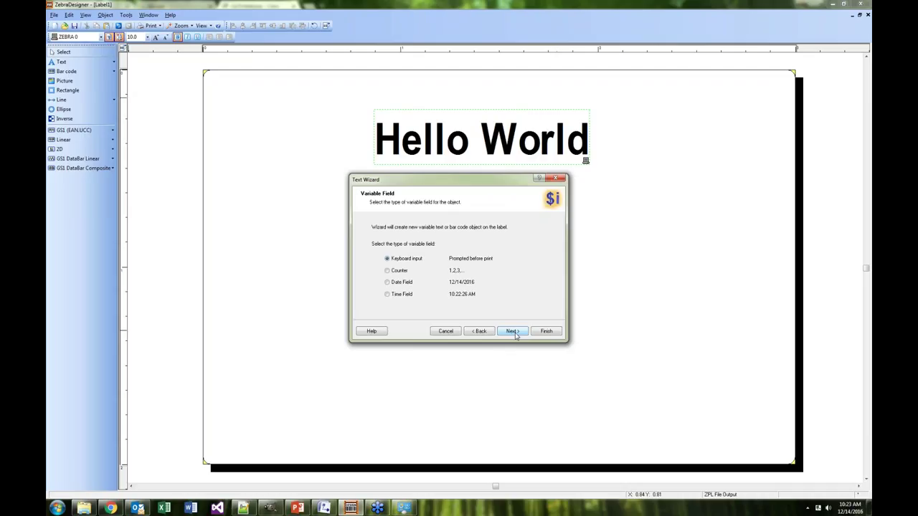
click(514, 331)
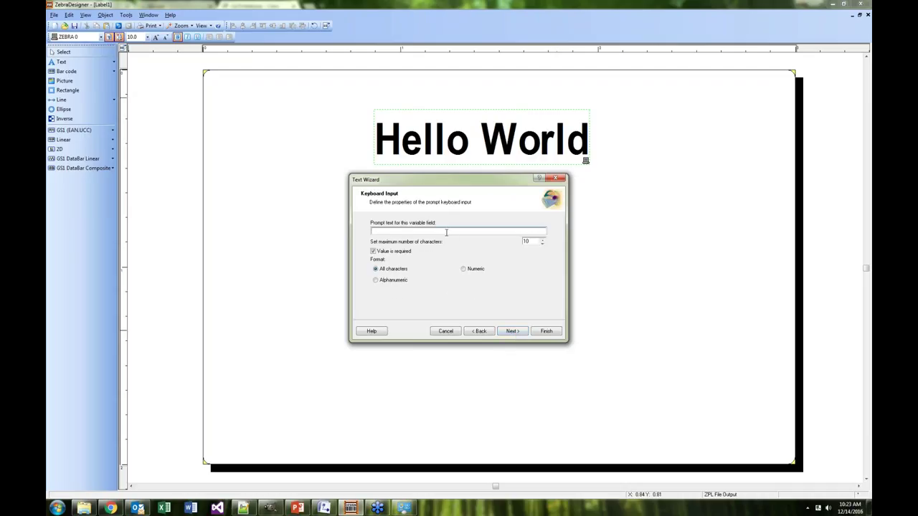
text(Serial)
click(512, 332)
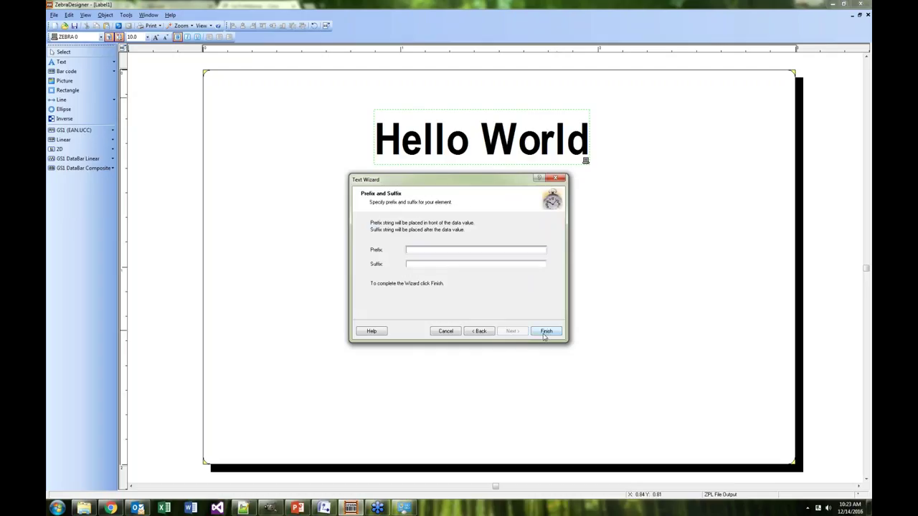
click(546, 331)
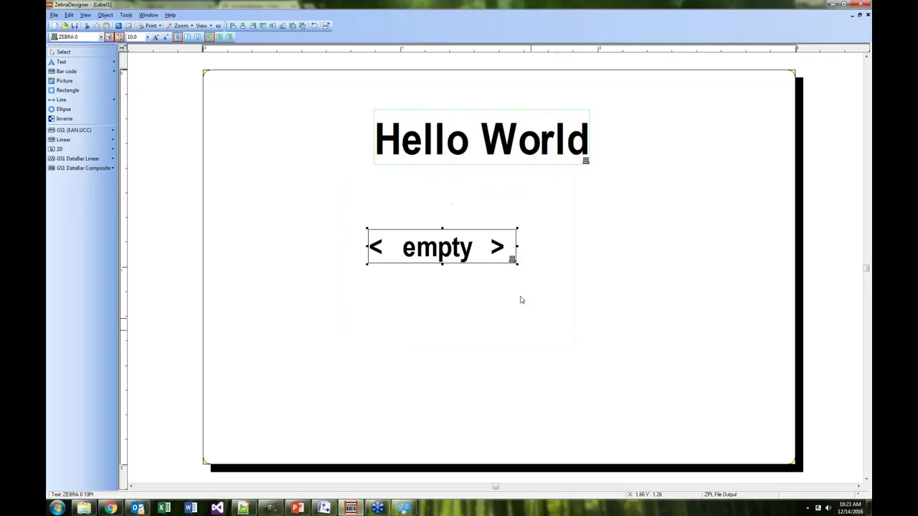
Place the Serial field below Hello World and resize it to 9 pt ZEBRA 0 text
click(478, 229)
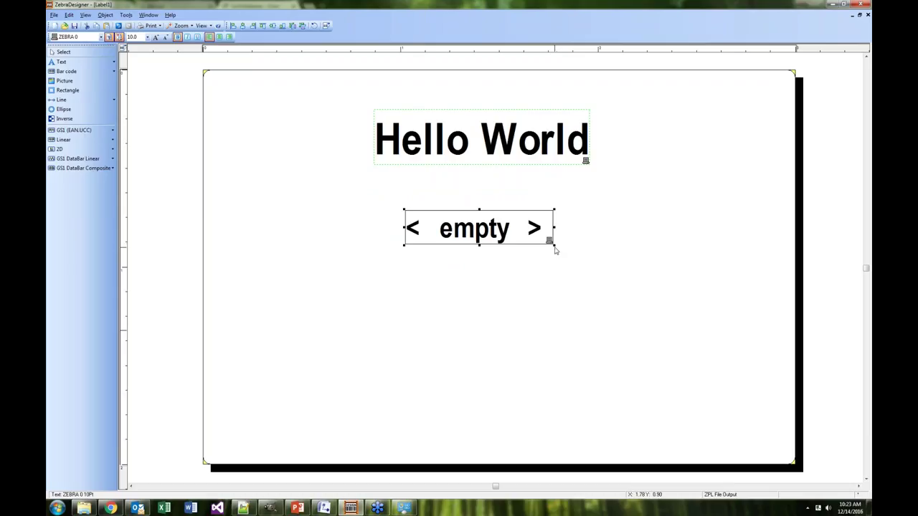
drag(553, 244, 486, 234)
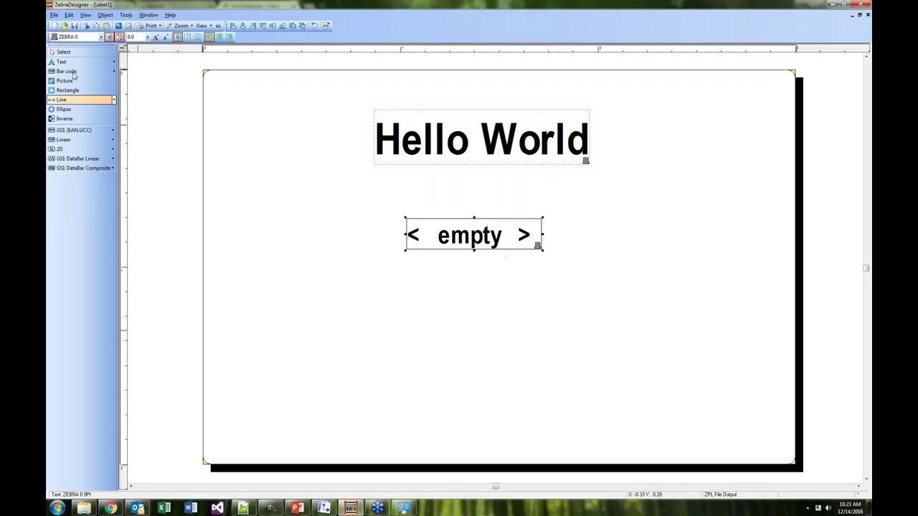
Start a picture on the label and pick Horizontal_Logo.png from the Pictures library
click(57, 82)
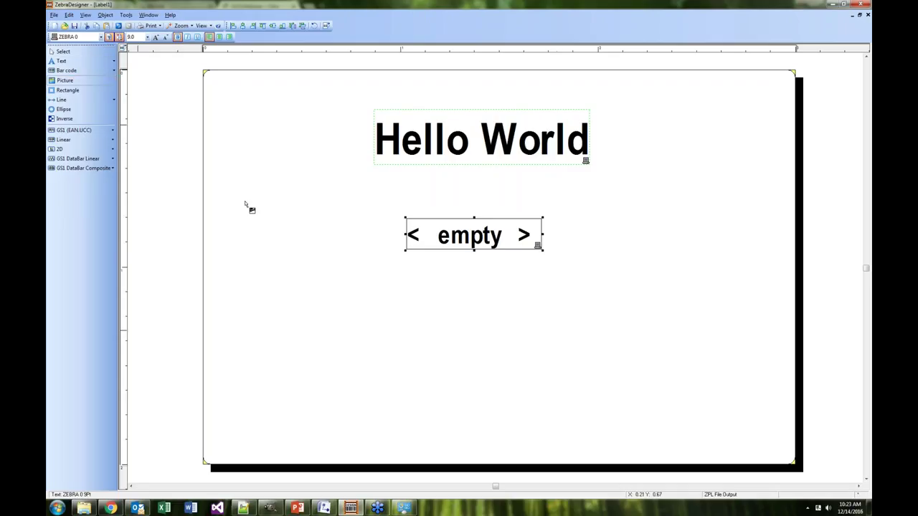
click(390, 303)
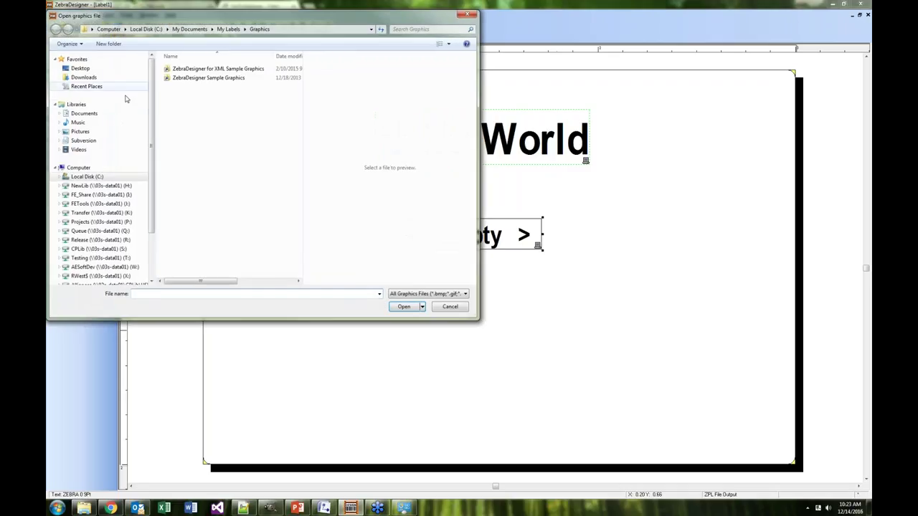
click(81, 131)
drag(301, 79, 301, 123)
click(220, 184)
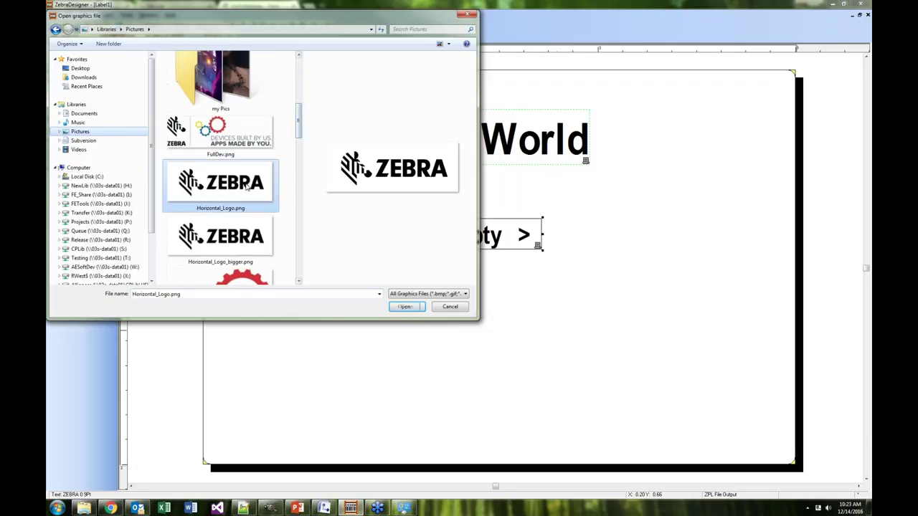
Insert the Horizontal_Logo.png Zebra logo and shrink it into the top-left corner beside Hello World
click(405, 307)
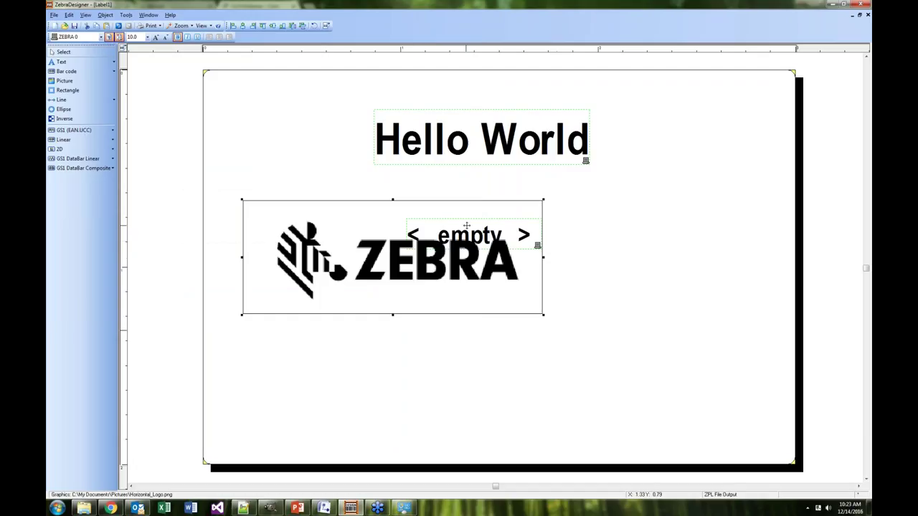
drag(403, 260, 393, 352)
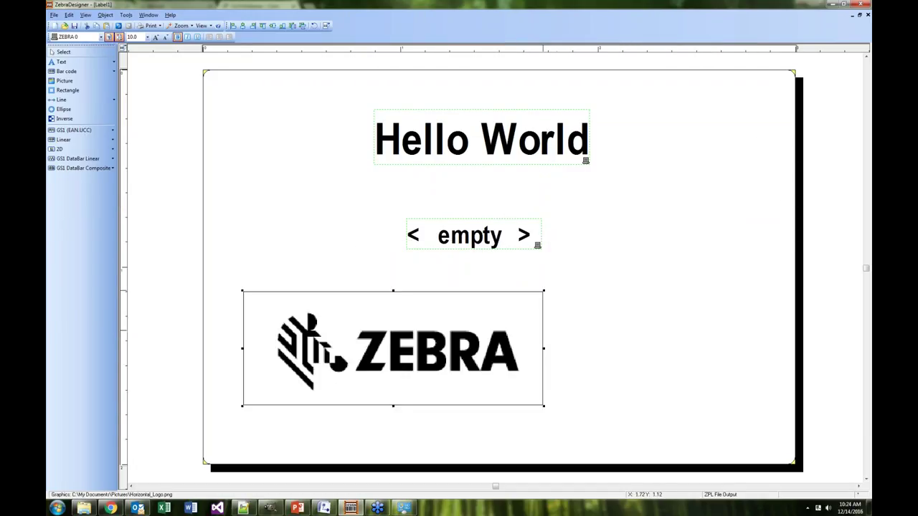
drag(543, 292, 341, 137)
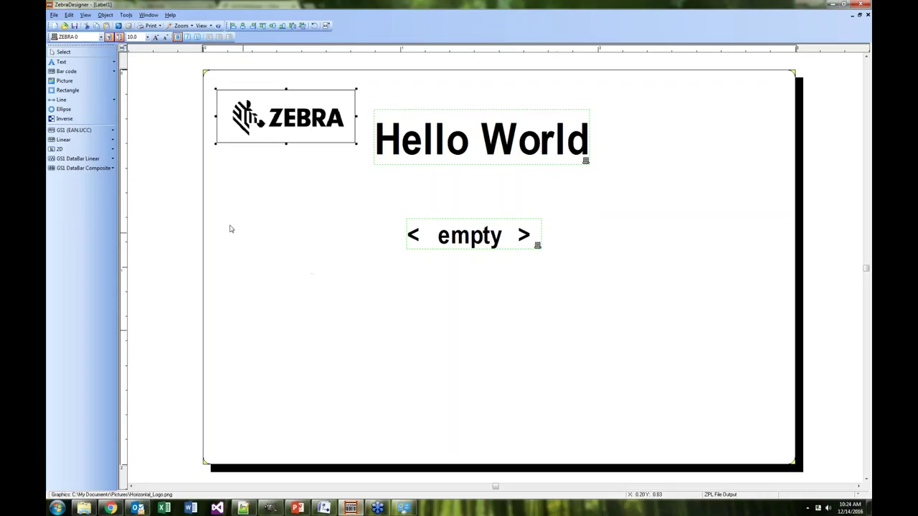
Start a variable-data bar code on the label and confirm Code128 as its type
click(63, 71)
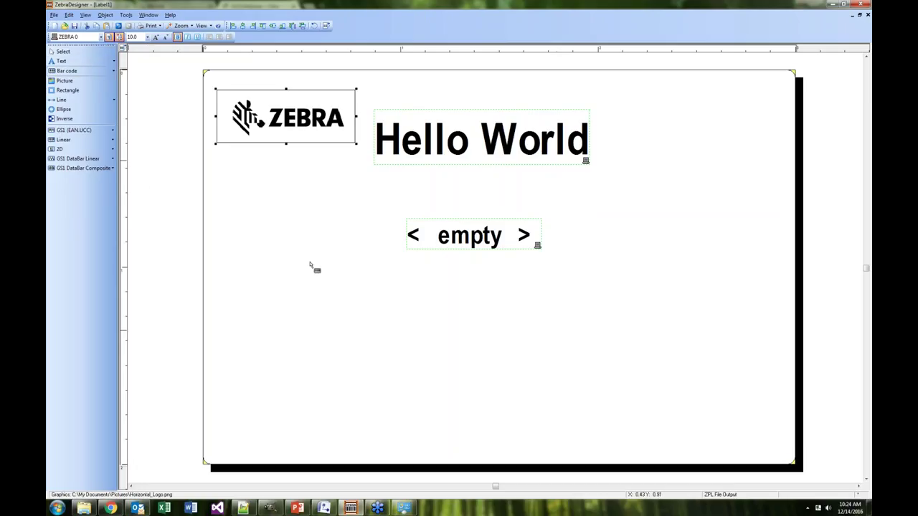
click(399, 349)
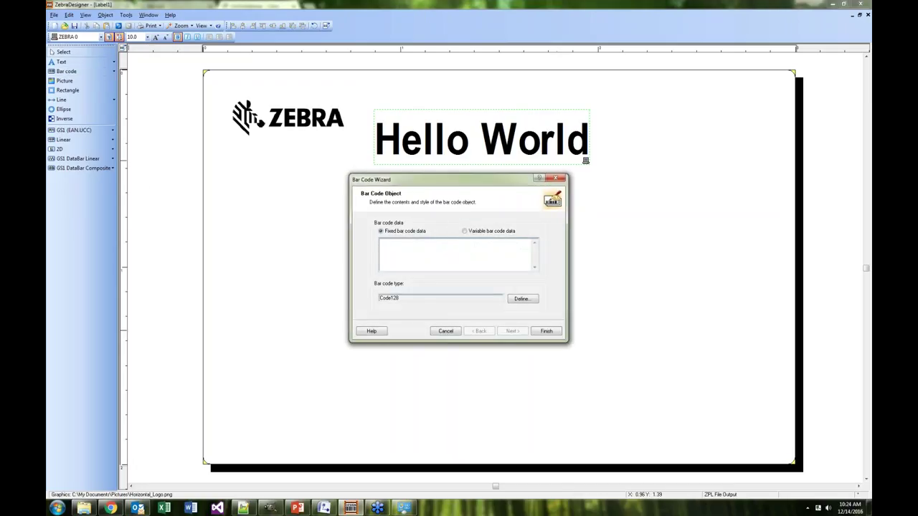
click(465, 232)
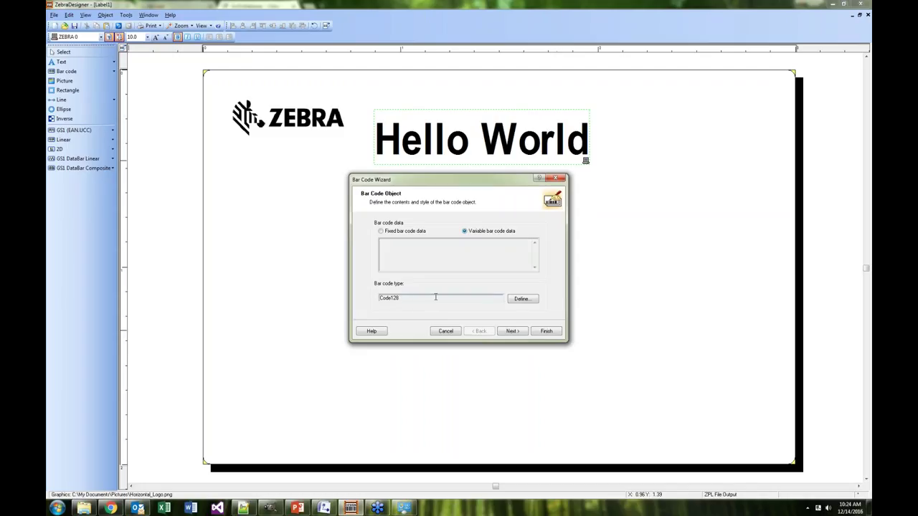
click(522, 299)
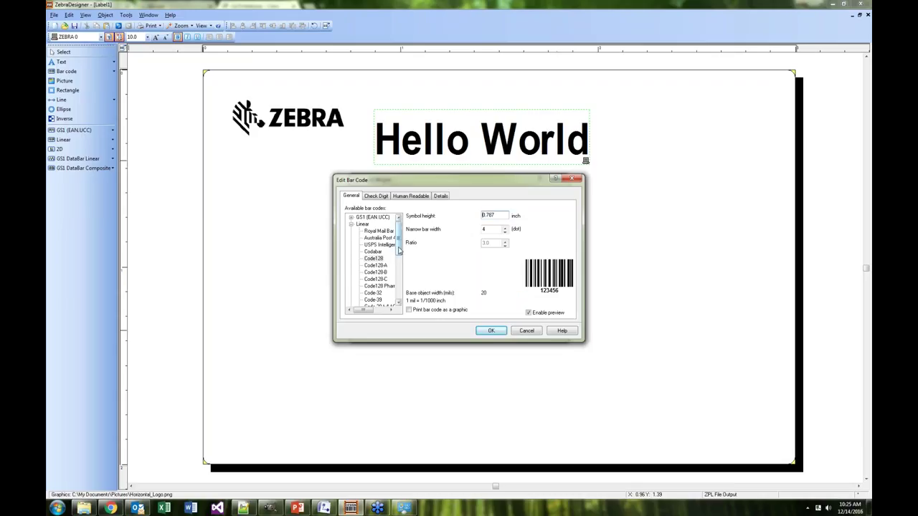
drag(400, 250, 400, 293)
click(351, 300)
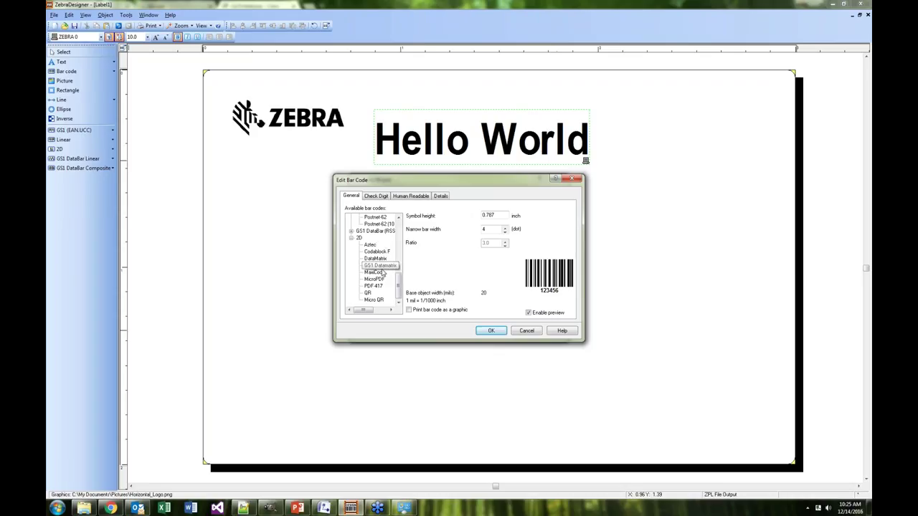
drag(398, 291, 401, 233)
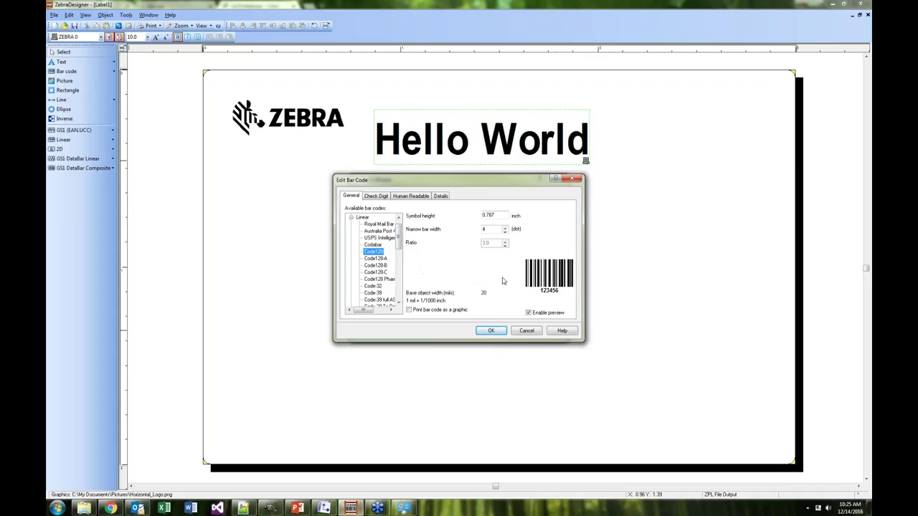
click(495, 331)
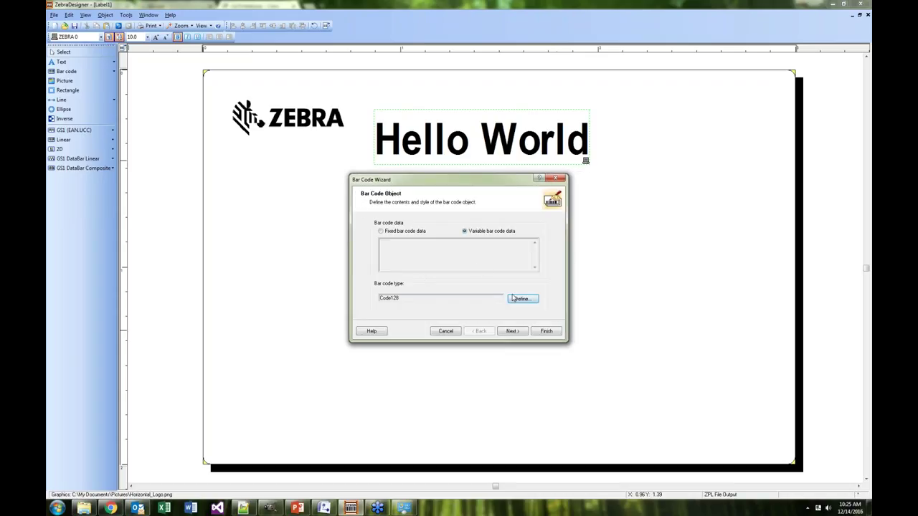
Give the Code128 barcode a keyboard-input field prompting 'Version' and finish the wizard
click(514, 333)
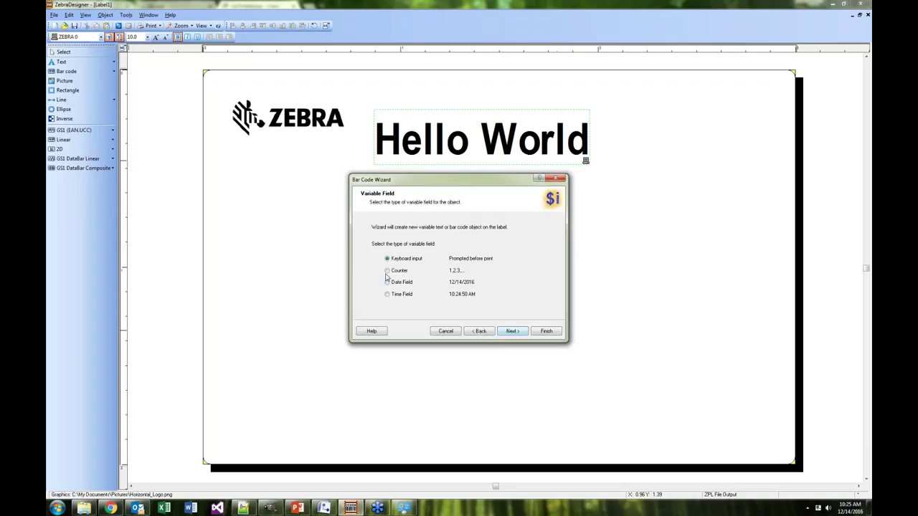
click(512, 332)
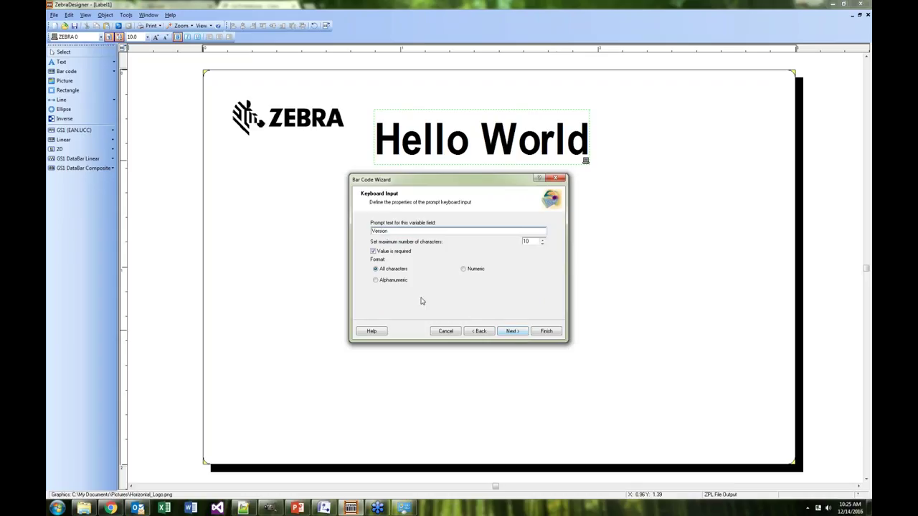
click(512, 331)
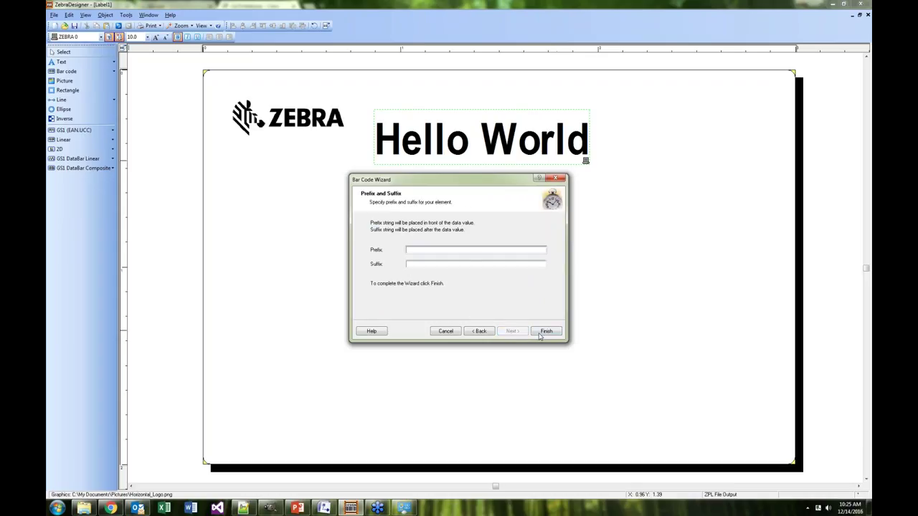
click(546, 332)
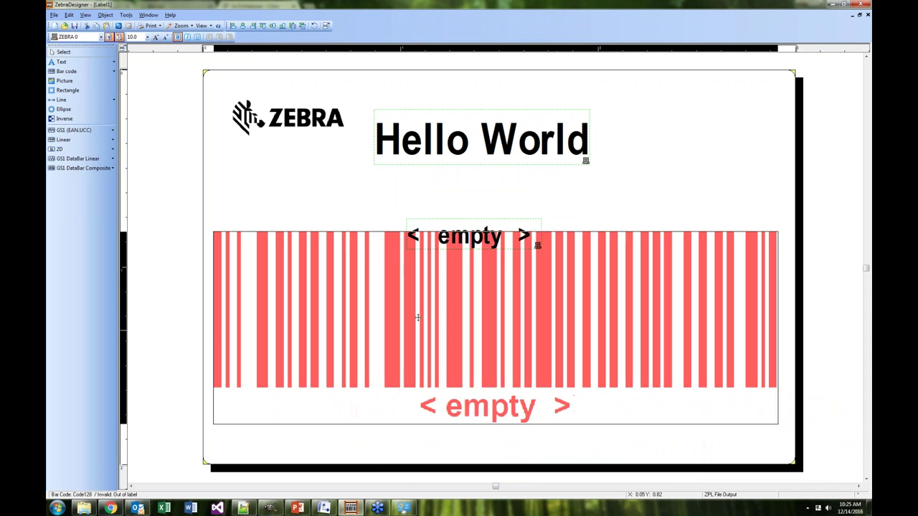
Drop the Code128 barcode onto the label, then resize and position it along the bottom
click(431, 332)
drag(431, 332, 539, 406)
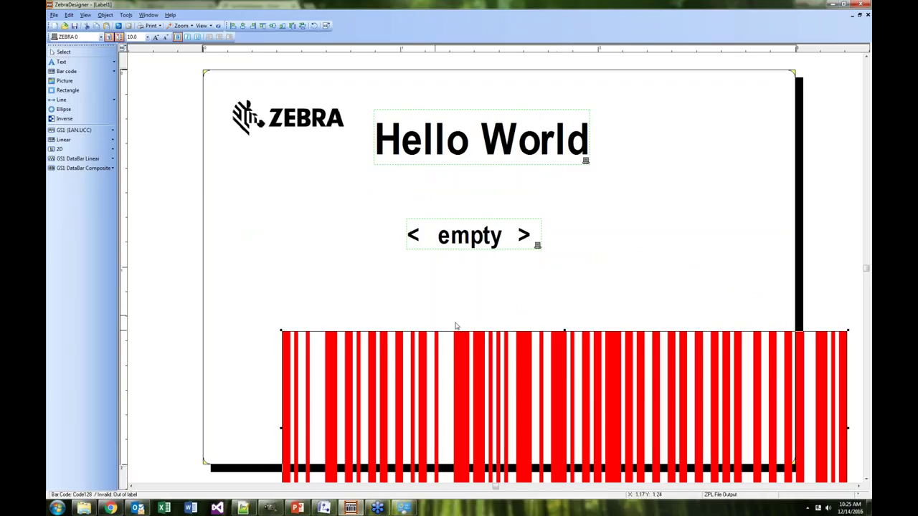
drag(557, 386, 488, 315)
drag(781, 261, 664, 339)
drag(642, 370, 782, 367)
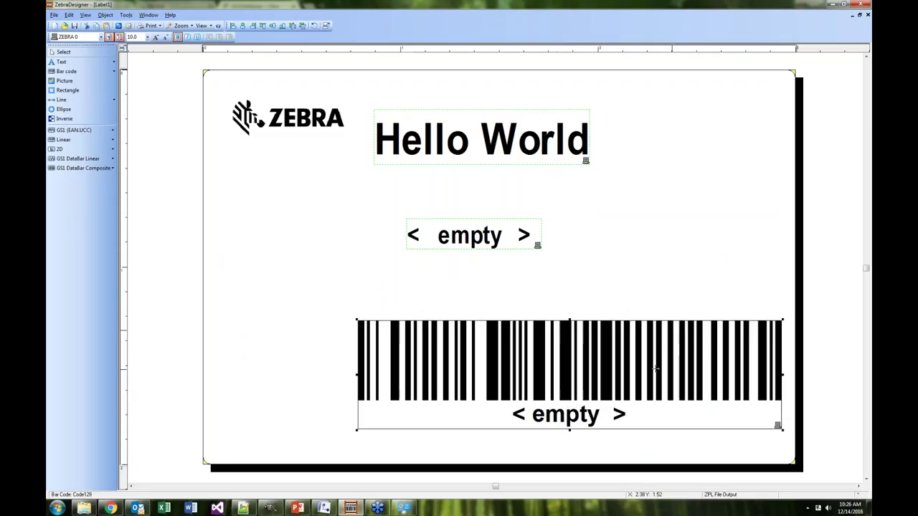
drag(610, 363, 537, 367)
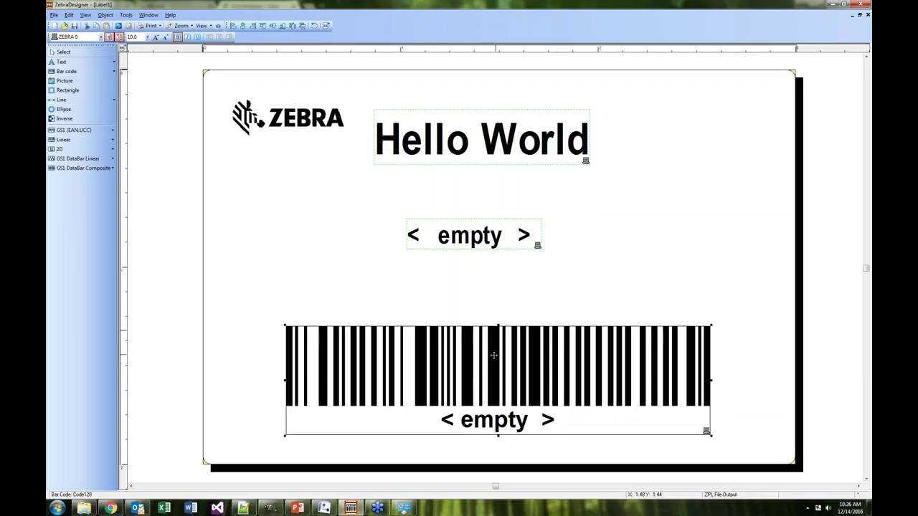
drag(495, 350, 494, 355)
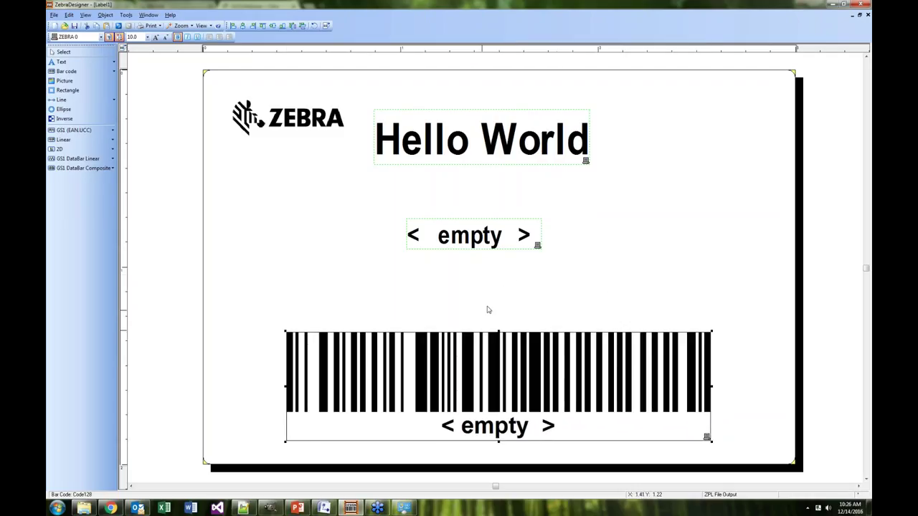
Delete the Zebra logo from the top-left corner and check the Hello World font
click(242, 123)
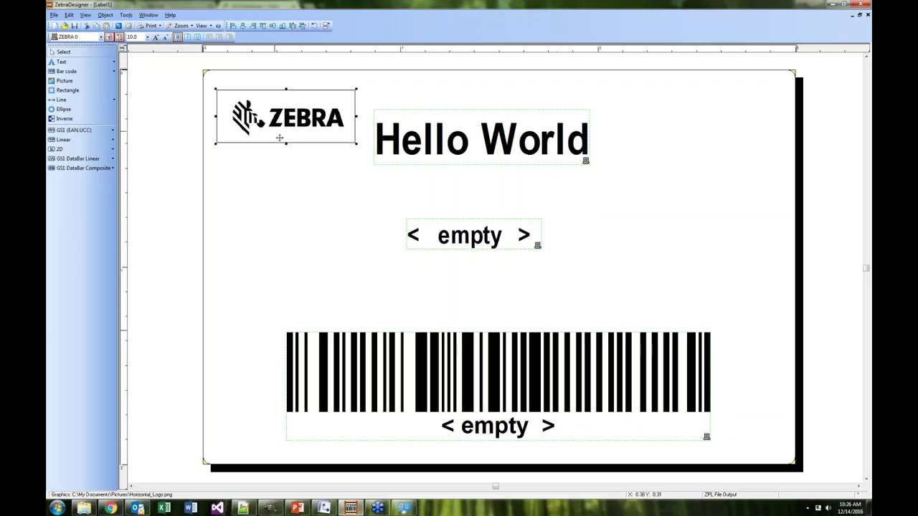
key(Delete)
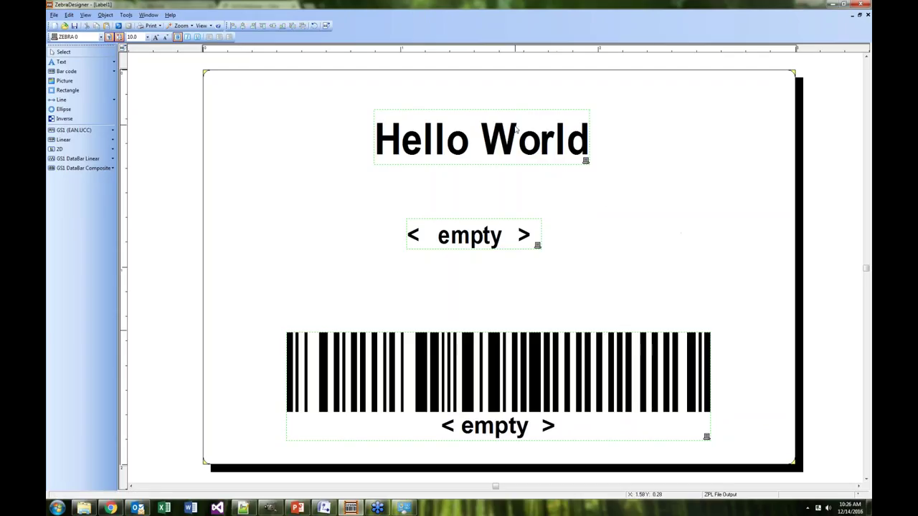
click(508, 137)
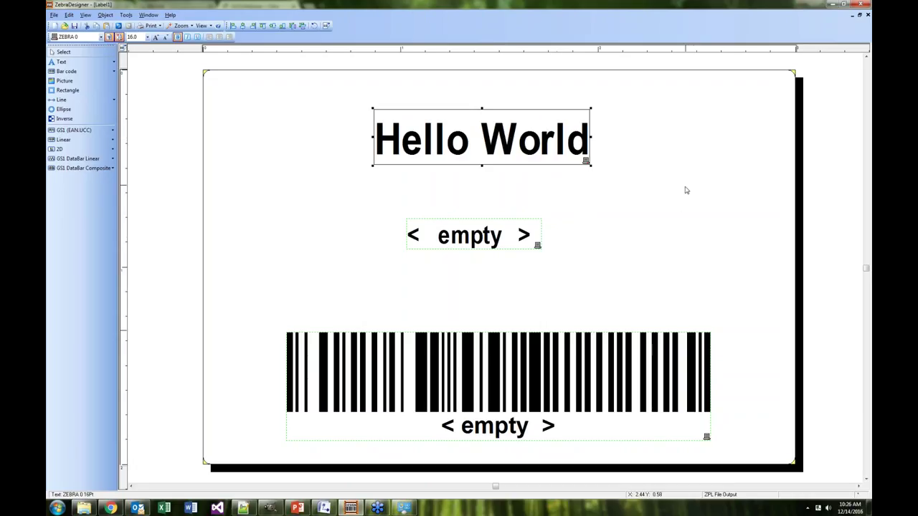
click(694, 239)
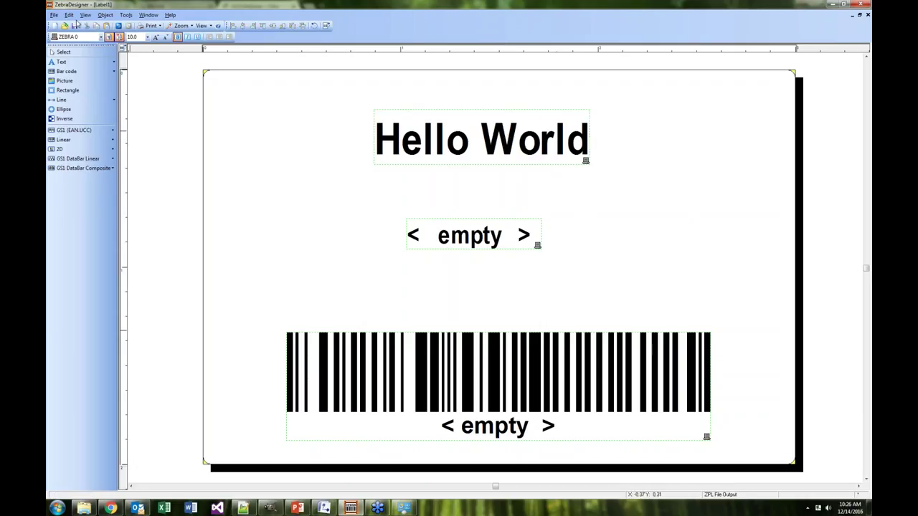
Save the label as test1.lbl
click(74, 25)
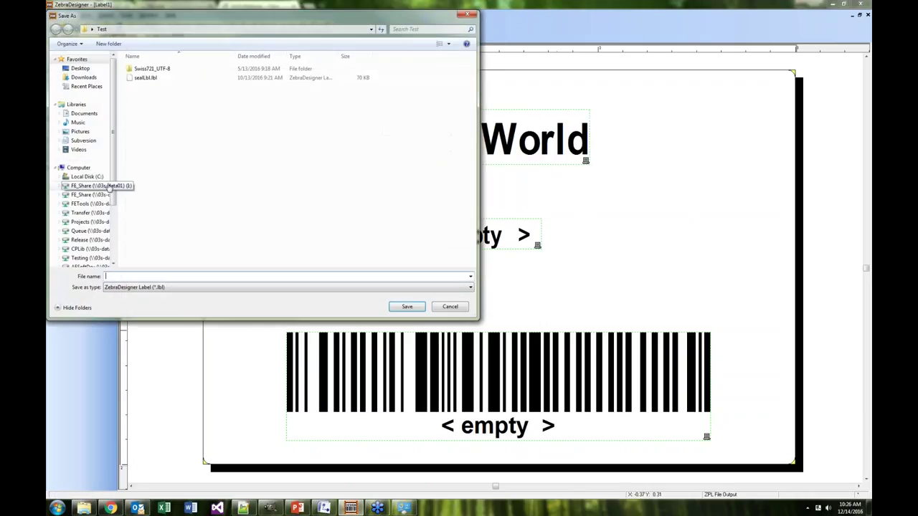
text(test)
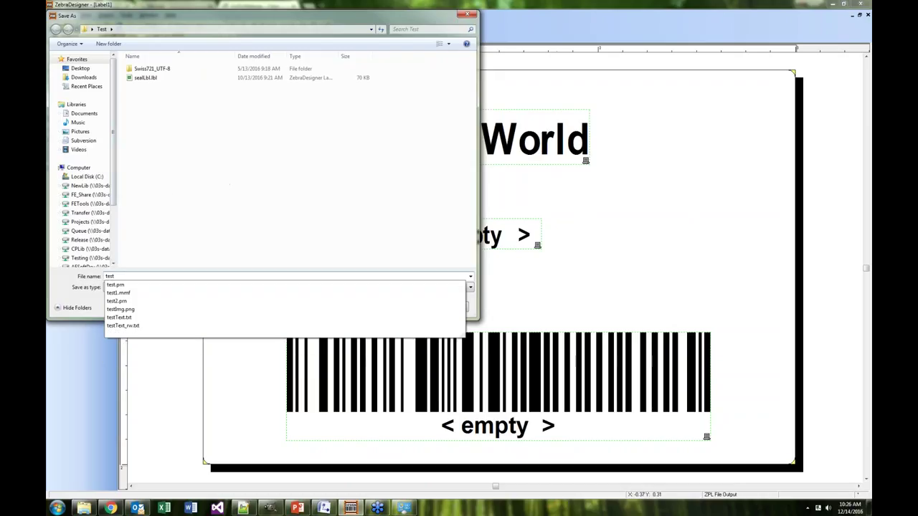
text(1)
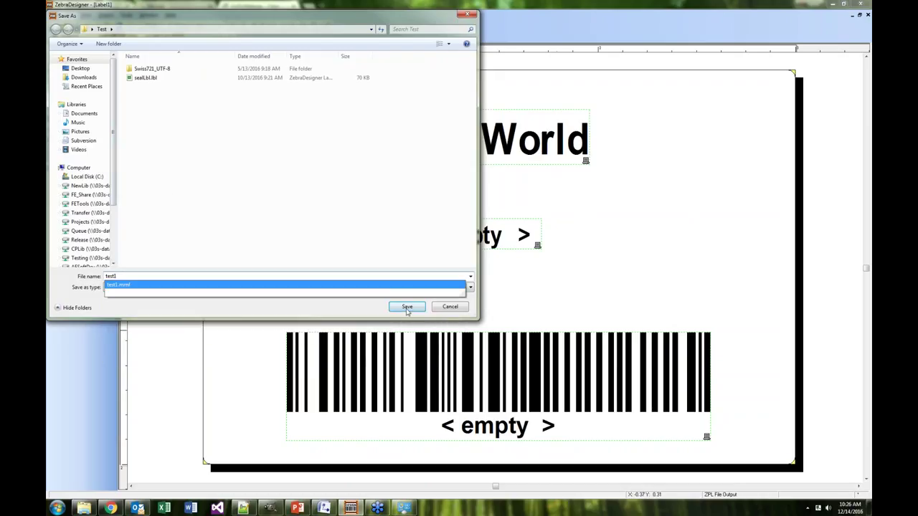
click(406, 307)
click(406, 307)
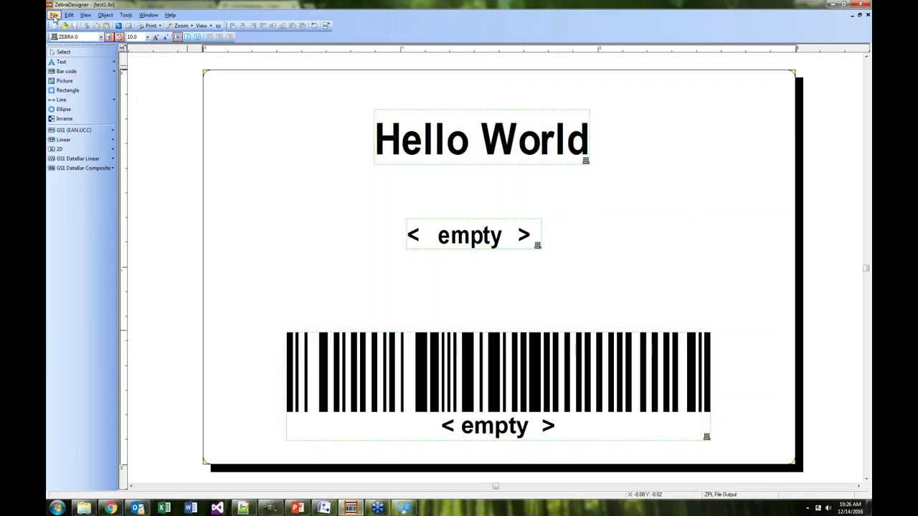
click(54, 15)
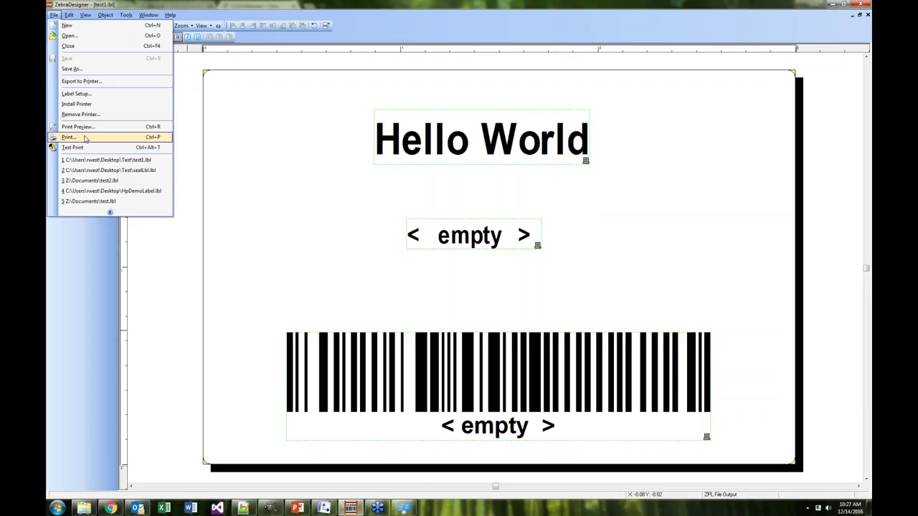
click(85, 137)
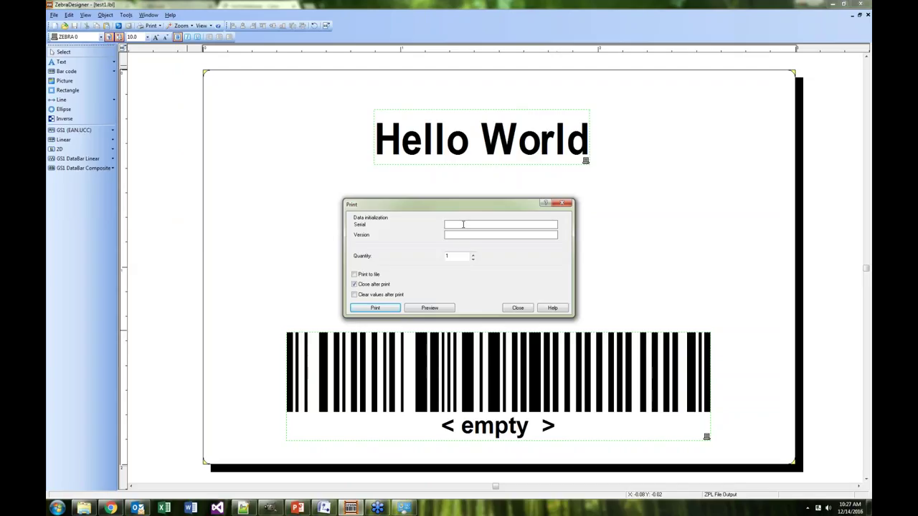
text(123456789)
click(376, 307)
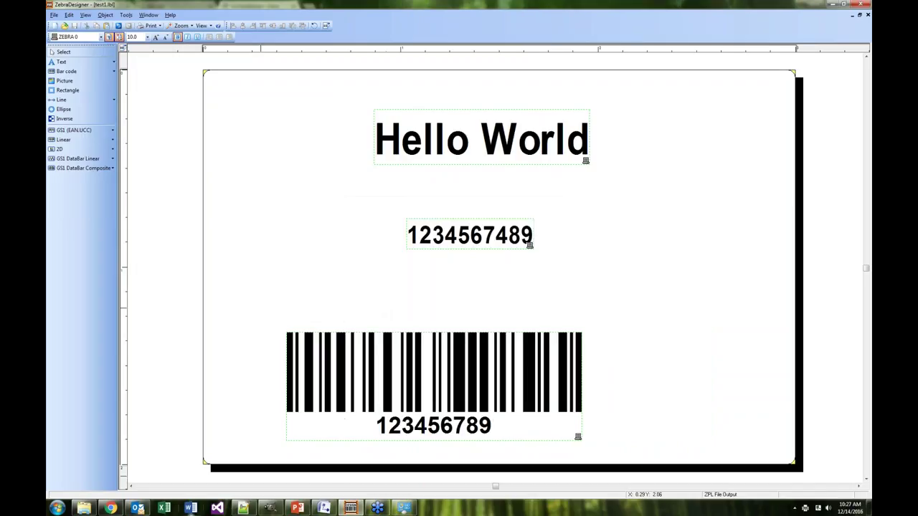
click(846, 4)
click(848, 5)
Open out.zpl from the Desktop in Notepad++ and move the window up
click(244, 506)
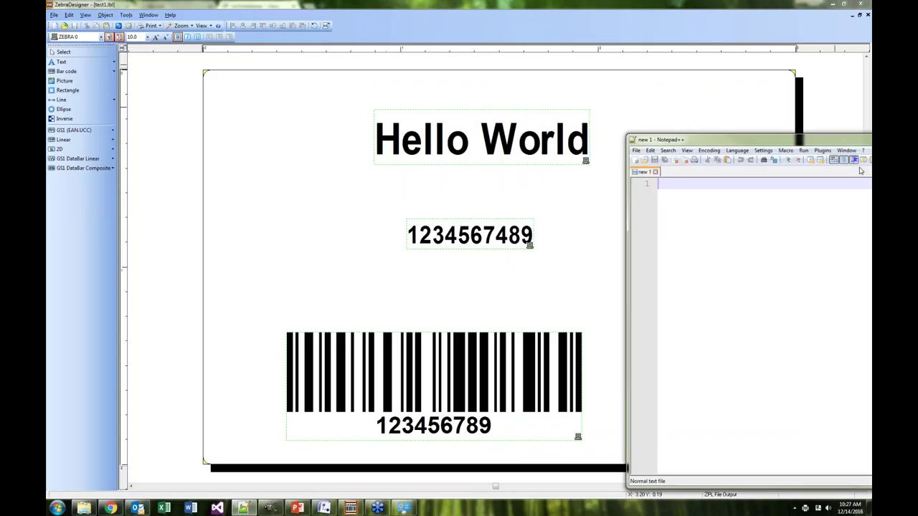
click(294, 176)
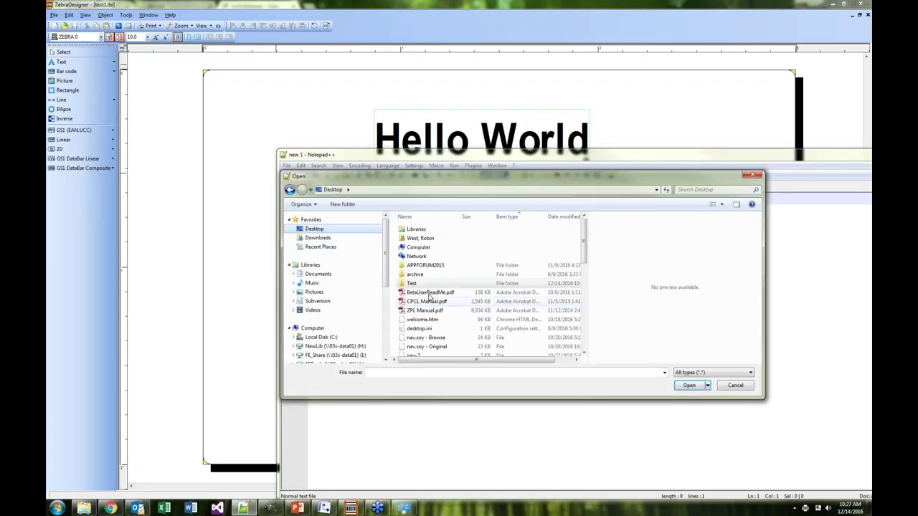
scroll(585, 249, down, 8)
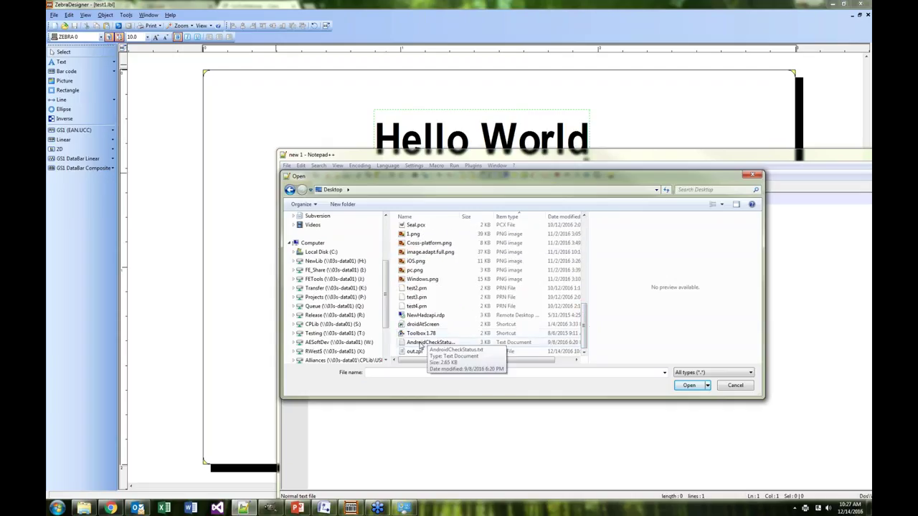
click(415, 352)
click(687, 385)
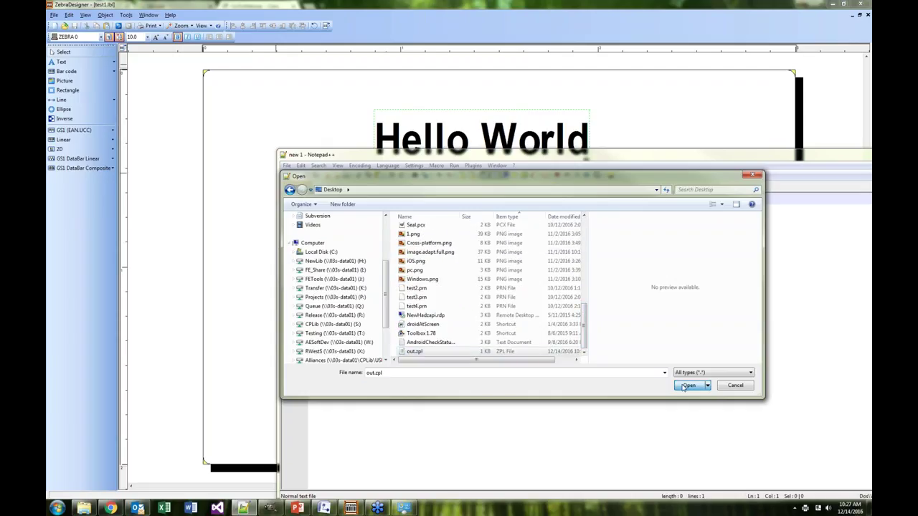
drag(423, 159, 360, 74)
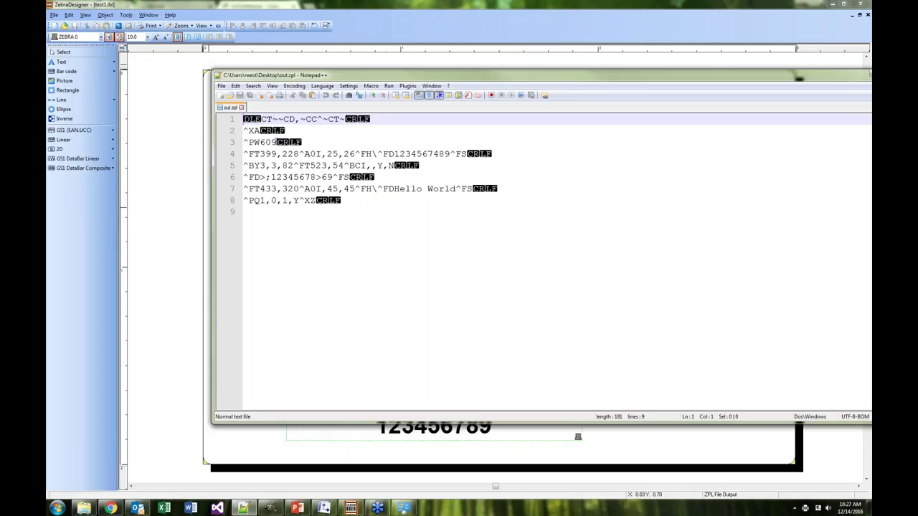
Compare line 3's 609 width and the serial line 4 against the label
drag(277, 142, 260, 142)
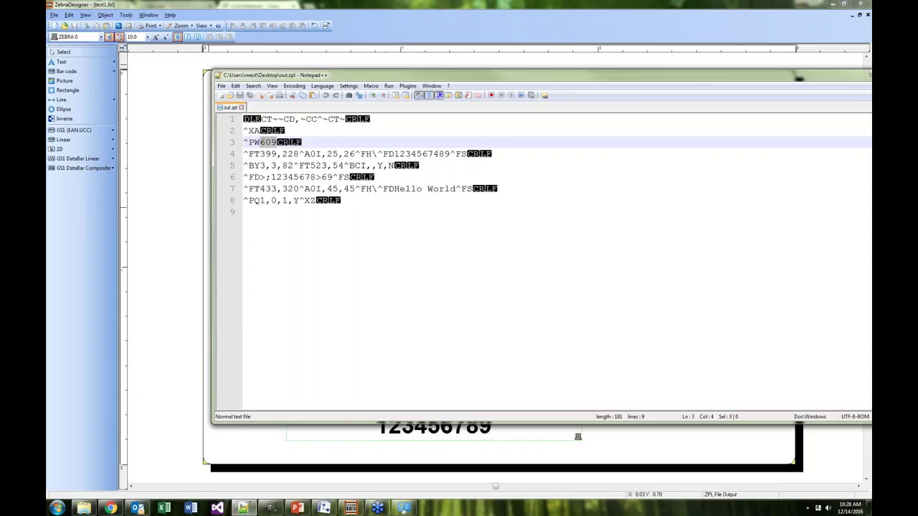
drag(327, 154, 388, 165)
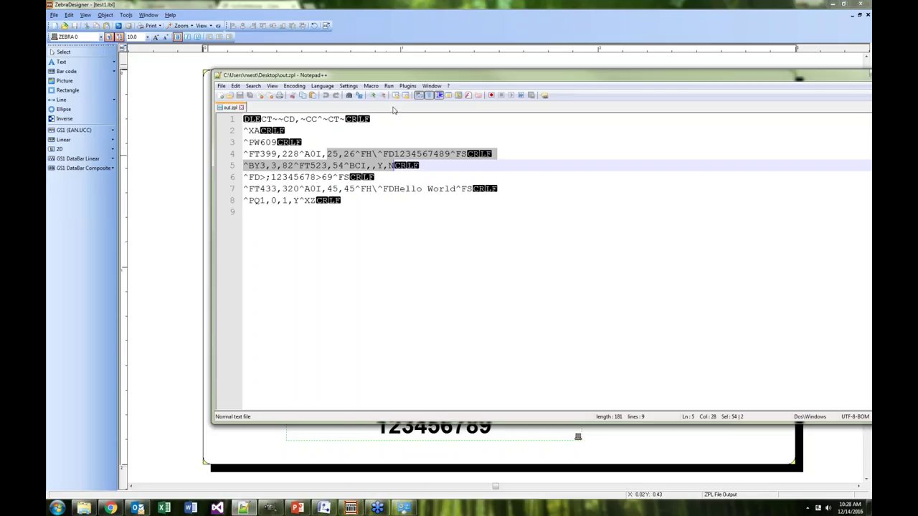
drag(409, 75, 416, 156)
click(250, 236)
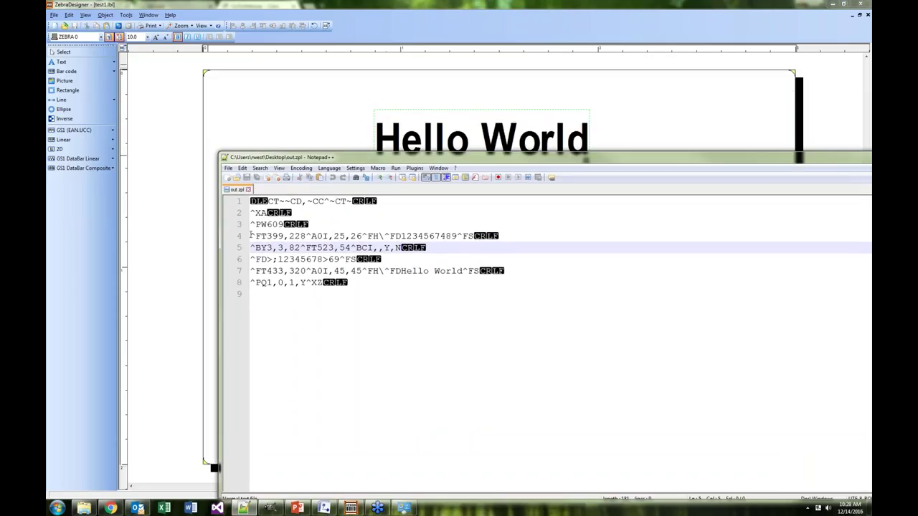
drag(250, 236, 472, 236)
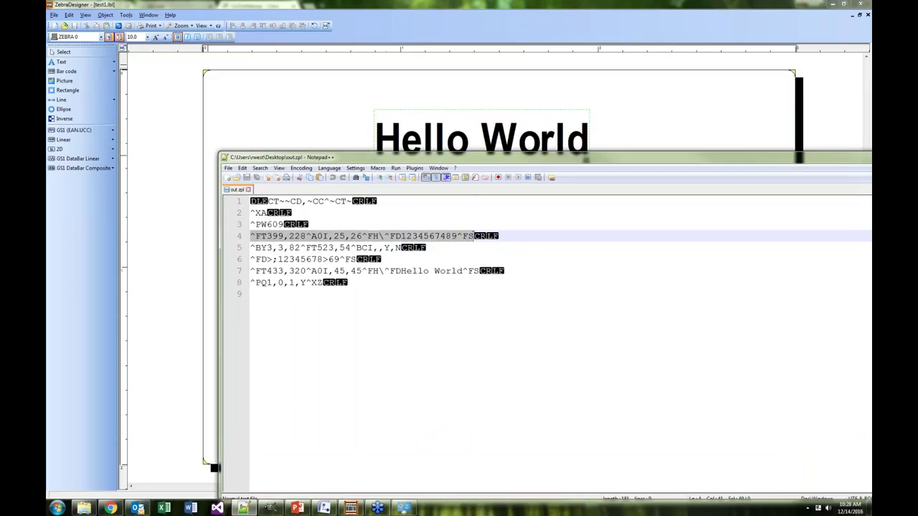
drag(470, 156, 484, 266)
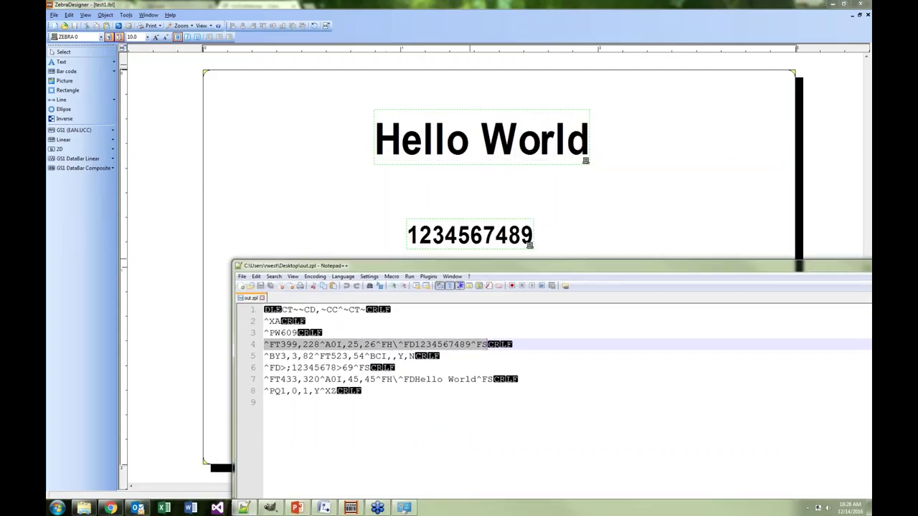
Compare barcode lines 5–6 and the Hello World line 7, then slide the editor aside
drag(469, 270, 469, 265)
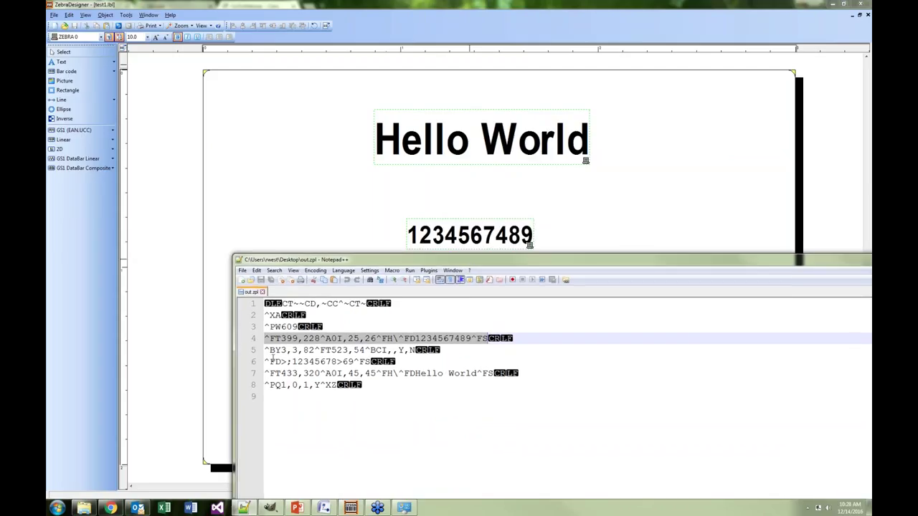
drag(262, 351, 373, 361)
mouse_move(408, 263)
mouse_down()
mouse_move(422, 463)
mouse_move(422, 261)
mouse_up()
drag(272, 352, 501, 352)
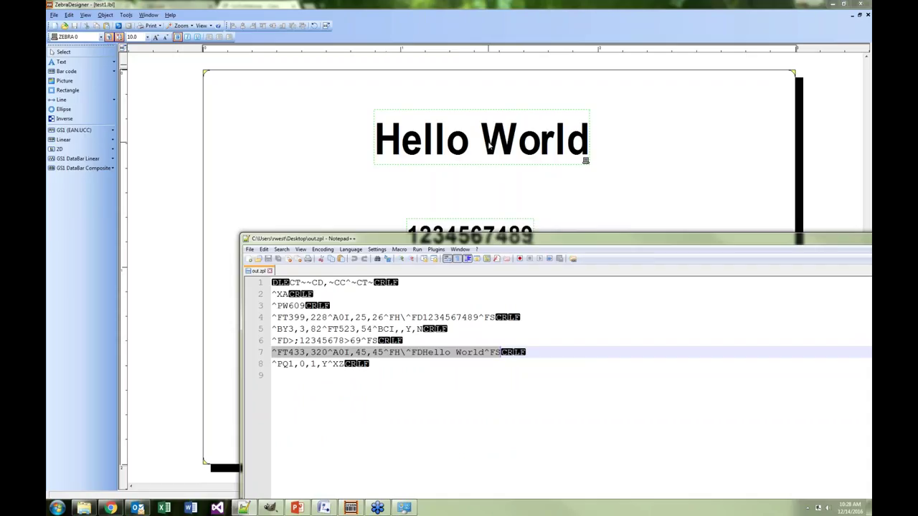
drag(471, 241, 476, 195)
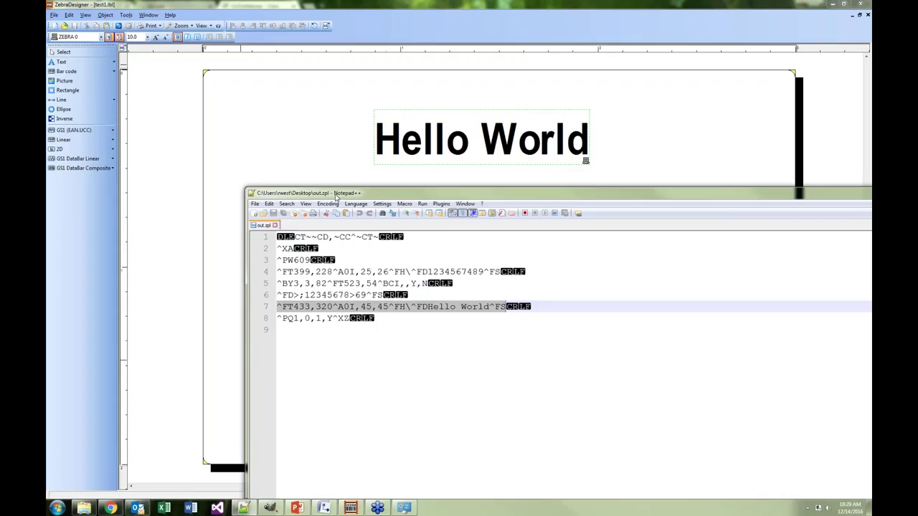
drag(371, 194, 917, 195)
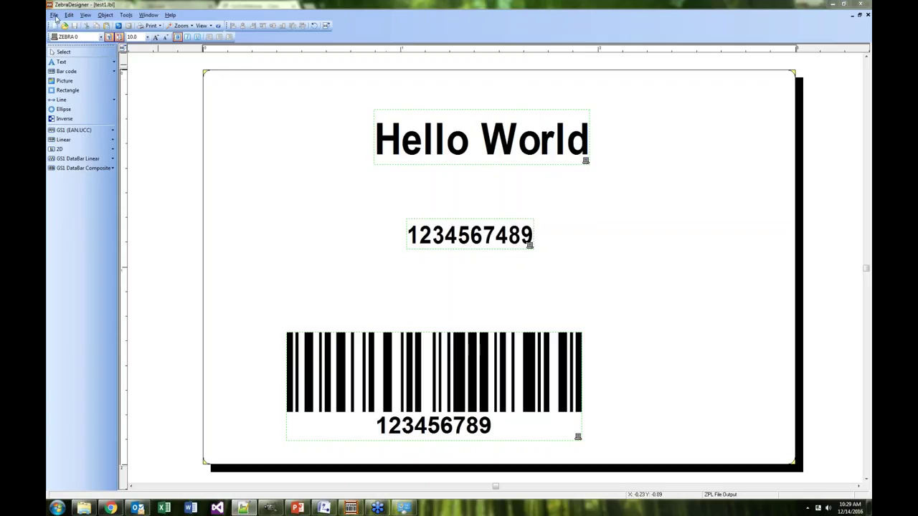
Export the label to the printer with Internal Flash as the destination
click(55, 16)
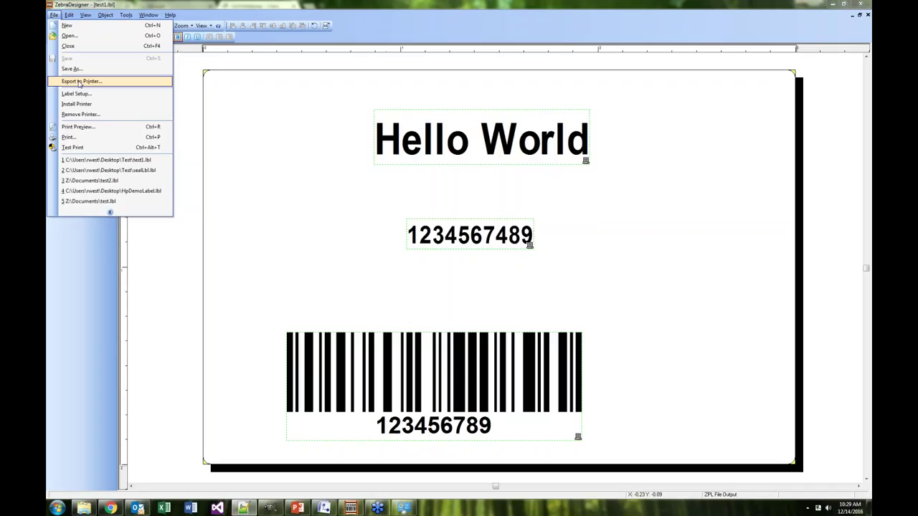
click(79, 84)
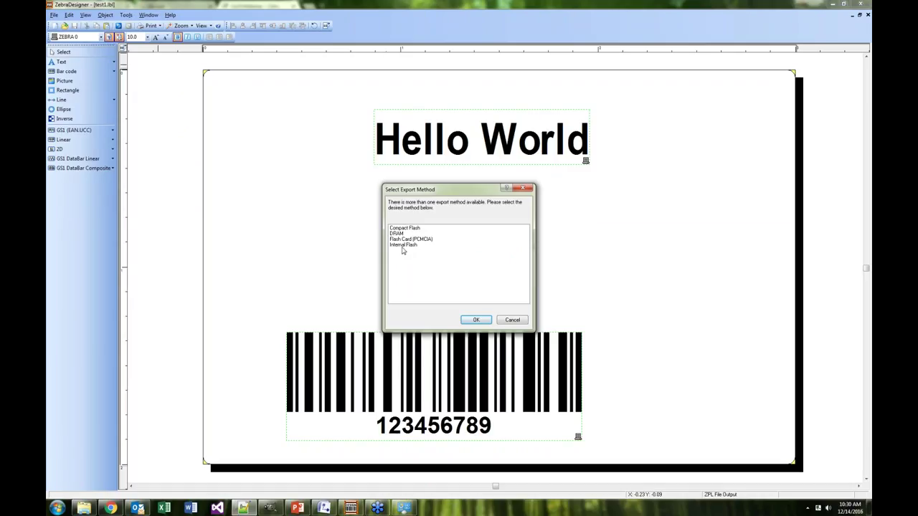
click(404, 245)
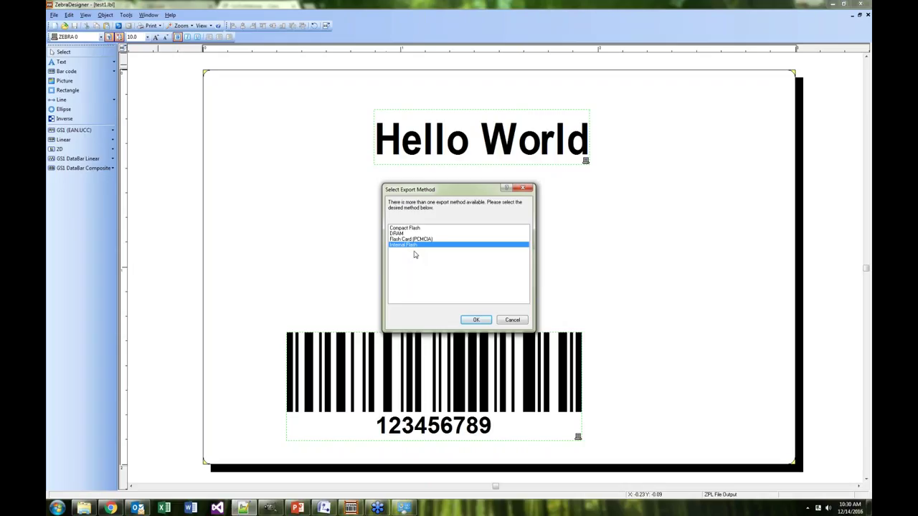
click(476, 320)
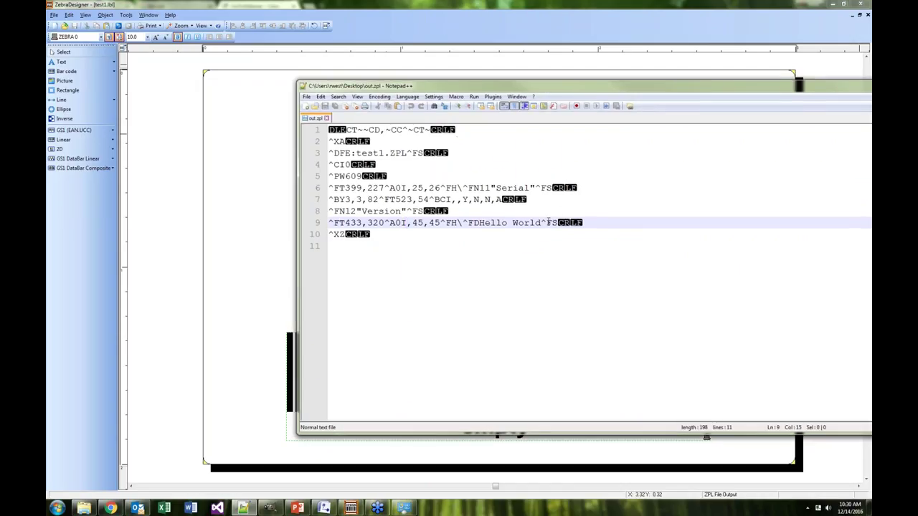
Highlight ^DFE:test1.ZPL, the ^FN11 Serial field and the ^FN12 Version definition
drag(355, 154, 407, 154)
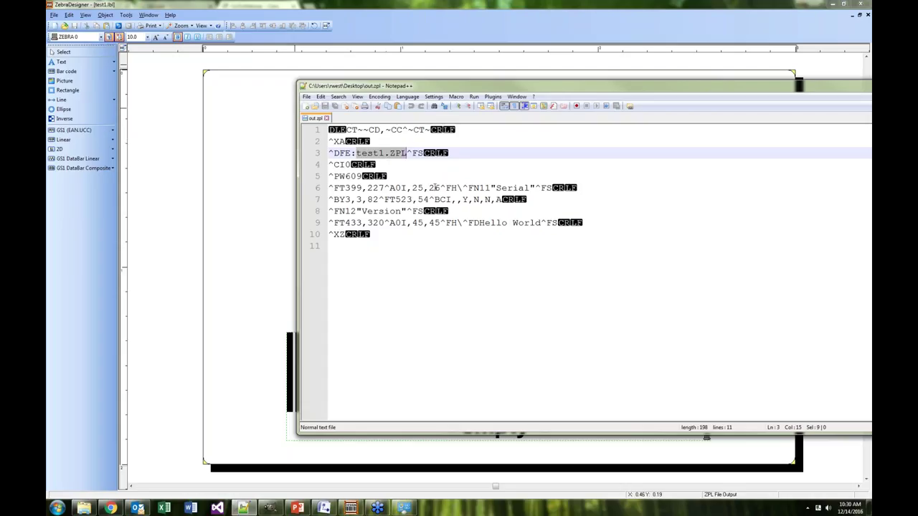
drag(334, 152, 427, 156)
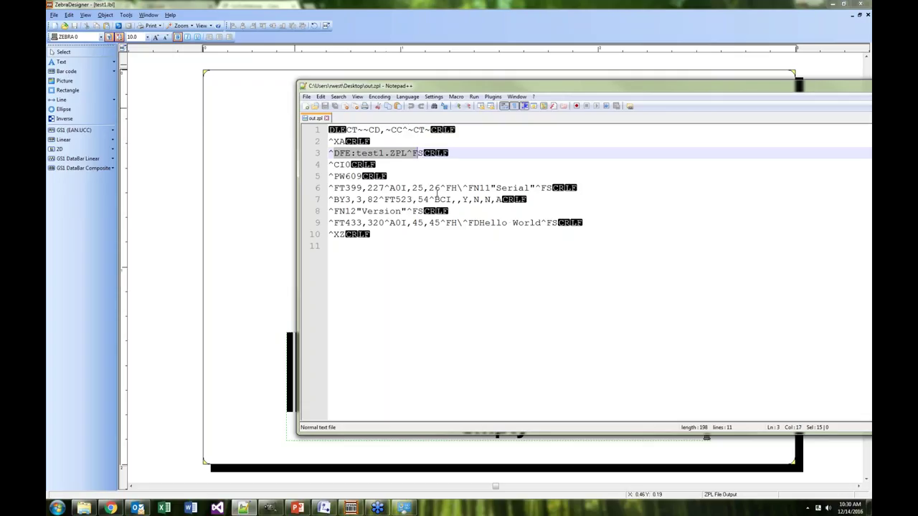
drag(480, 188, 536, 188)
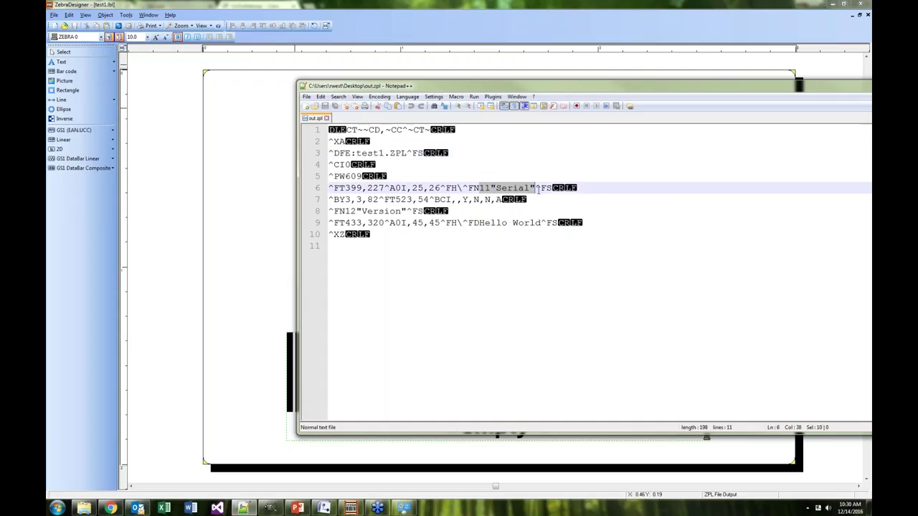
drag(345, 211, 410, 212)
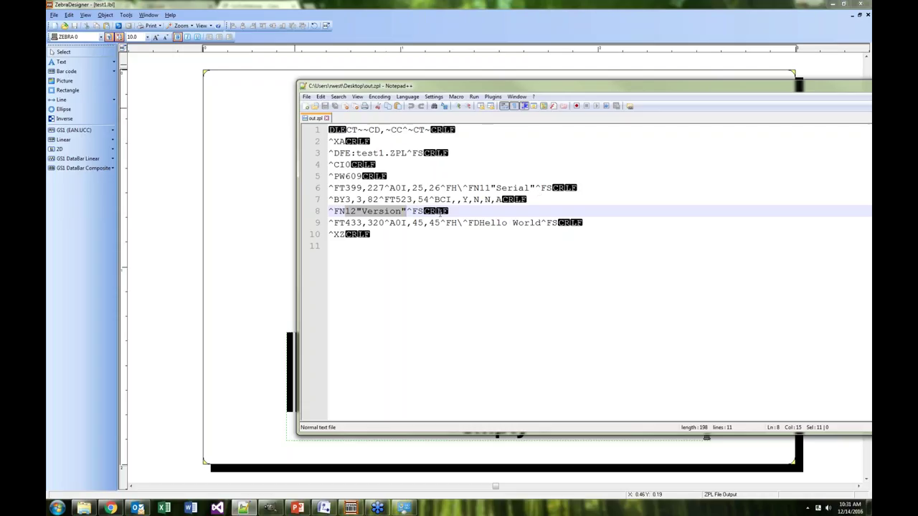
Narrow the selection to ^FN12 on the Version line, then return to ZebraDesigner
drag(335, 211, 357, 211)
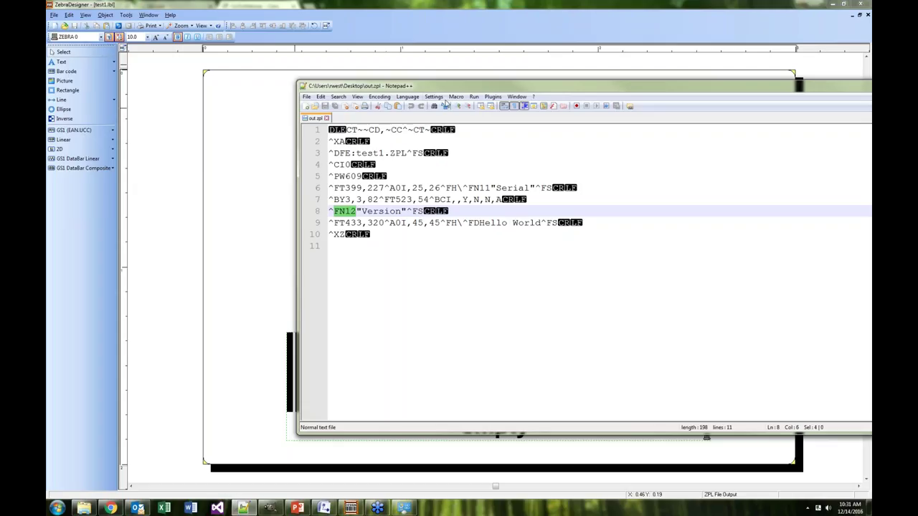
drag(445, 90, 515, 94)
key(alt+Tab)
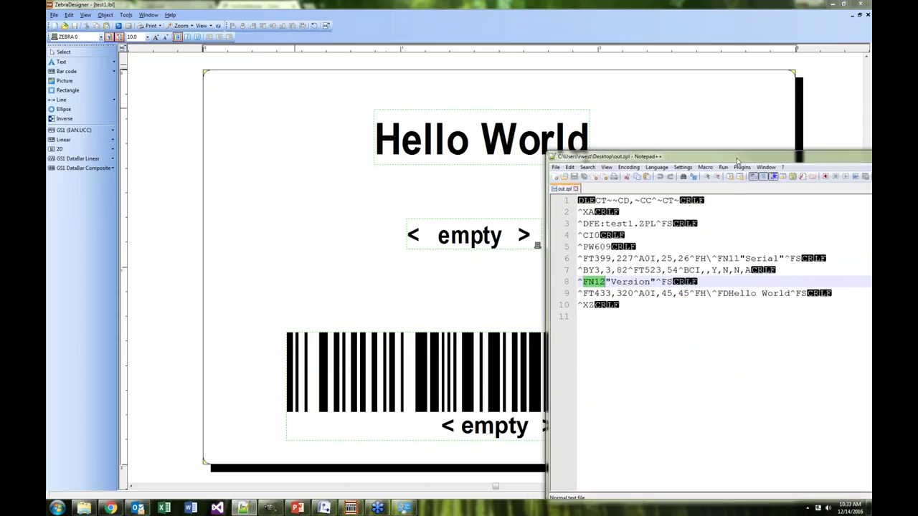
Select the empty Serial field, then highlight ^FN11 and the ^XA–^XZ block in out.zpl
click(457, 244)
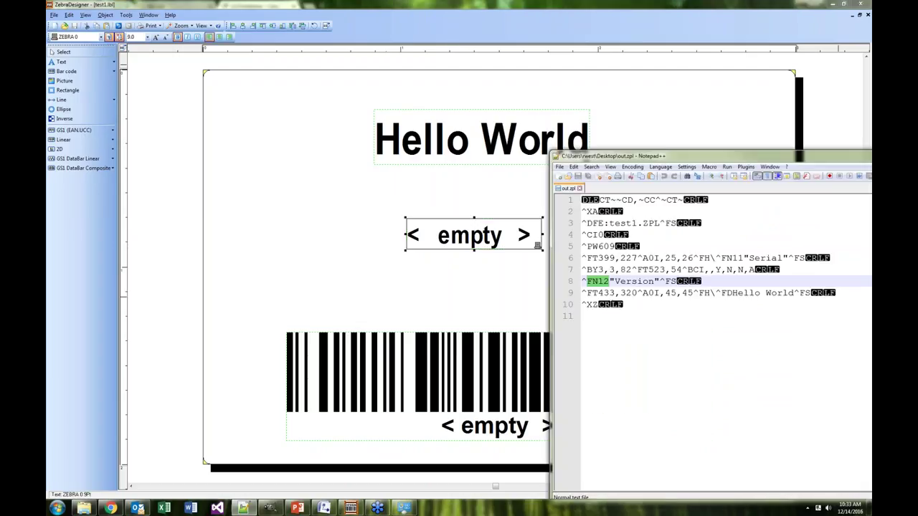
drag(731, 259, 743, 258)
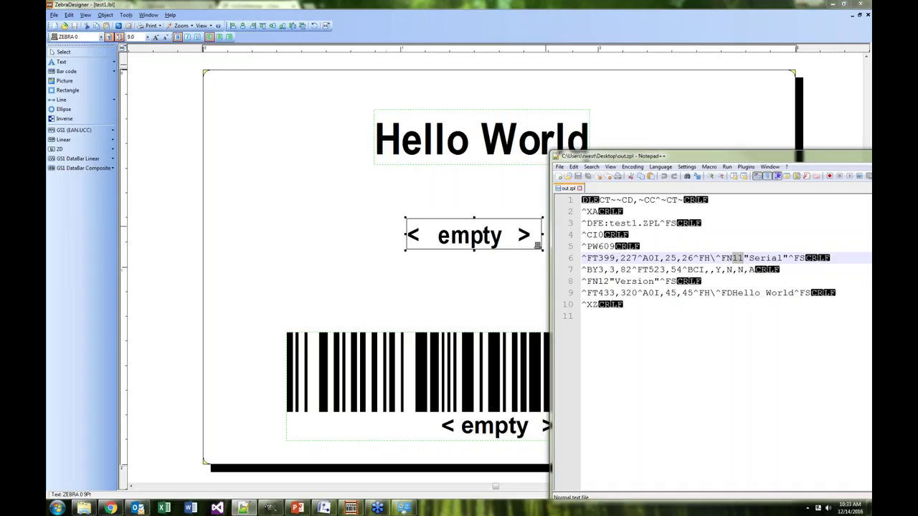
drag(634, 156, 603, 159)
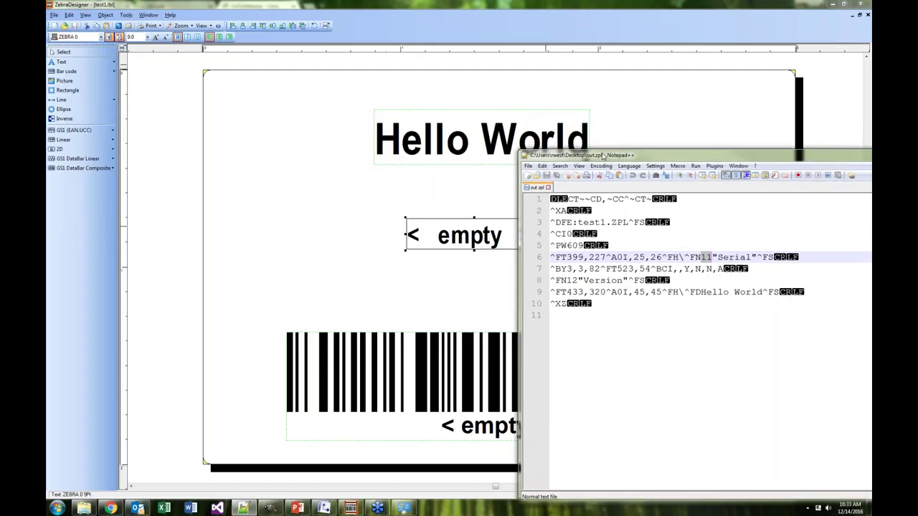
drag(552, 214, 578, 309)
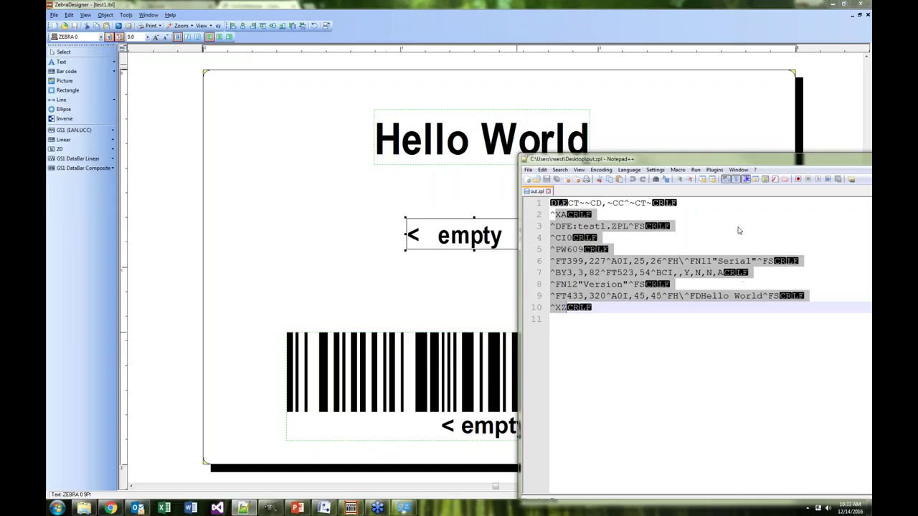
key(alt+Tab)
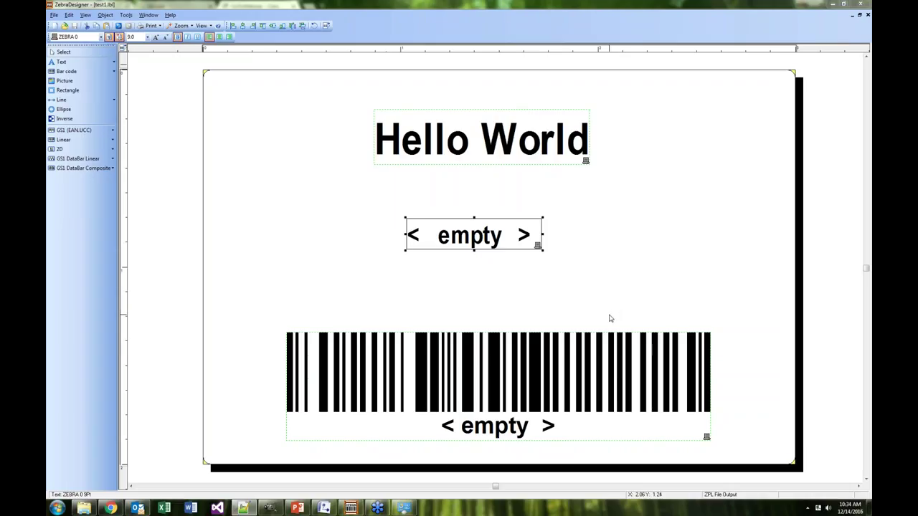
Set the Hello World text object's font to Georgia
click(446, 149)
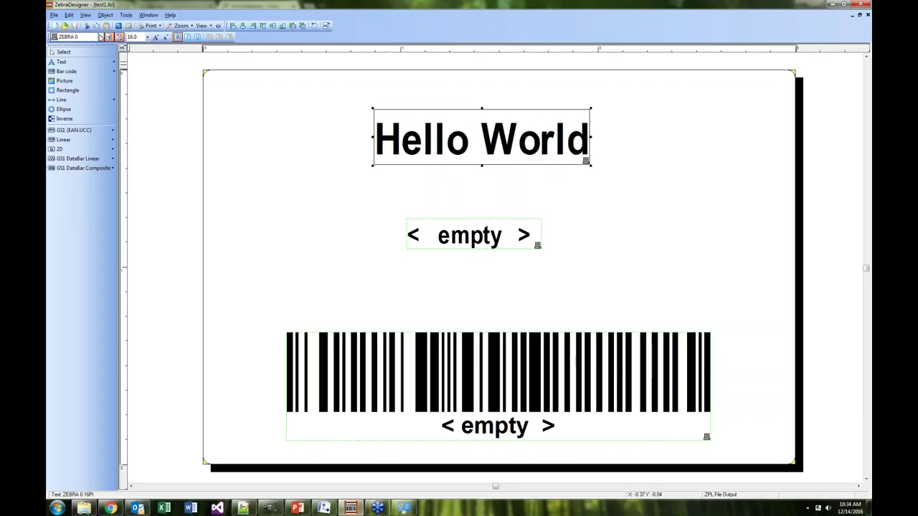
click(101, 36)
drag(141, 94, 139, 54)
scroll(119, 62, up, 1)
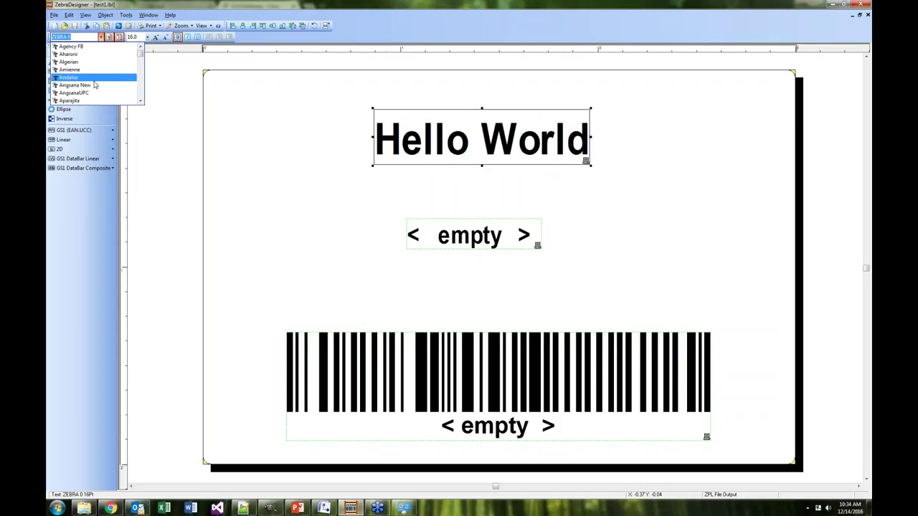
click(141, 102)
click(141, 102)
click(141, 102)
click(140, 102)
click(140, 101)
click(140, 102)
click(141, 102)
click(140, 102)
click(141, 102)
click(141, 102)
click(140, 102)
click(142, 76)
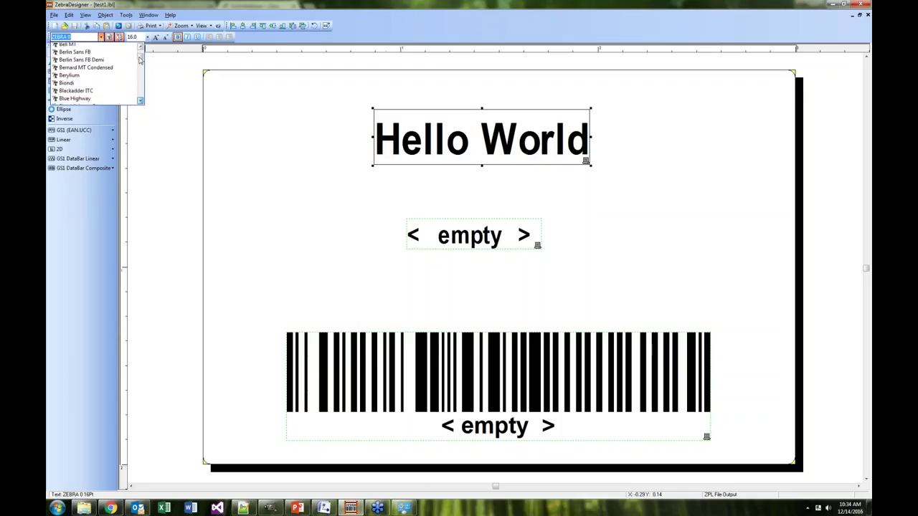
drag(142, 76, 142, 68)
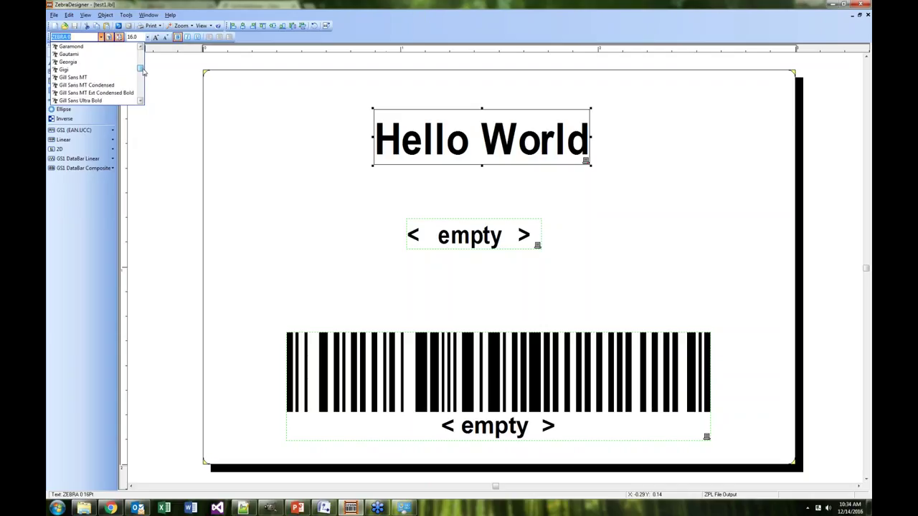
click(79, 62)
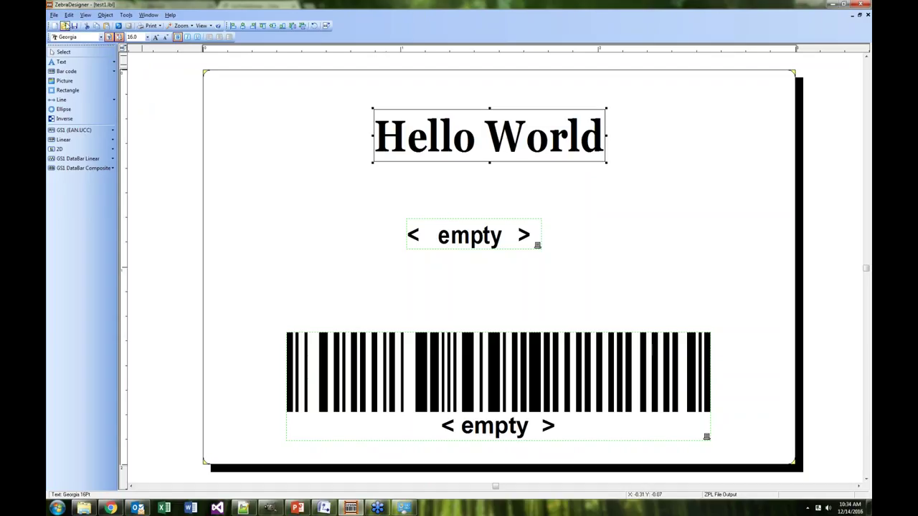
Start exporting the label to the printer, choosing Internal Flash
click(53, 16)
click(75, 82)
click(398, 246)
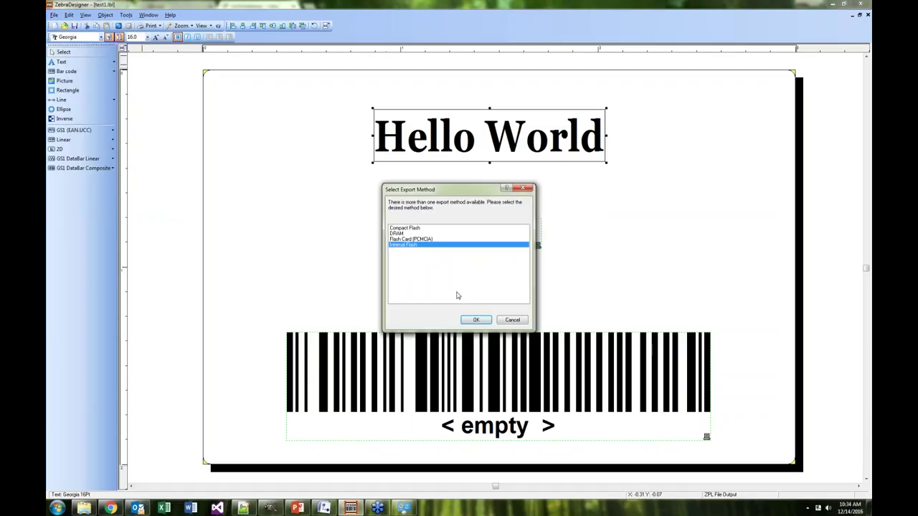
Confirm the Internal Flash export and inspect the test1000.GRF download line
click(473, 320)
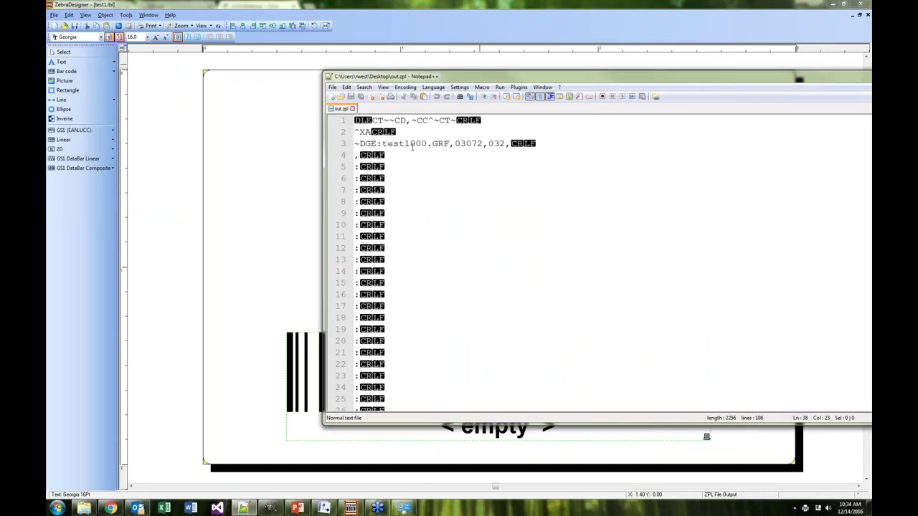
mouse_move(393, 143)
mouse_down()
mouse_move(446, 144)
mouse_move(403, 153)
mouse_up()
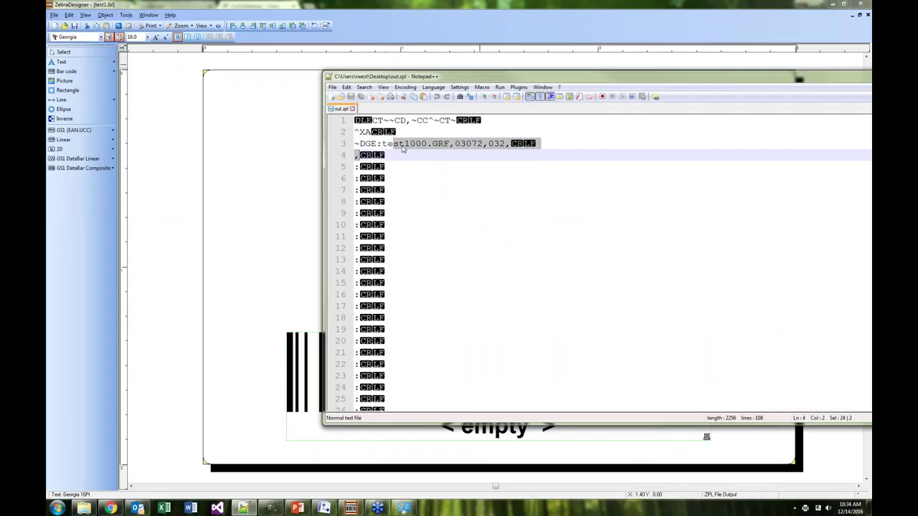
click(408, 146)
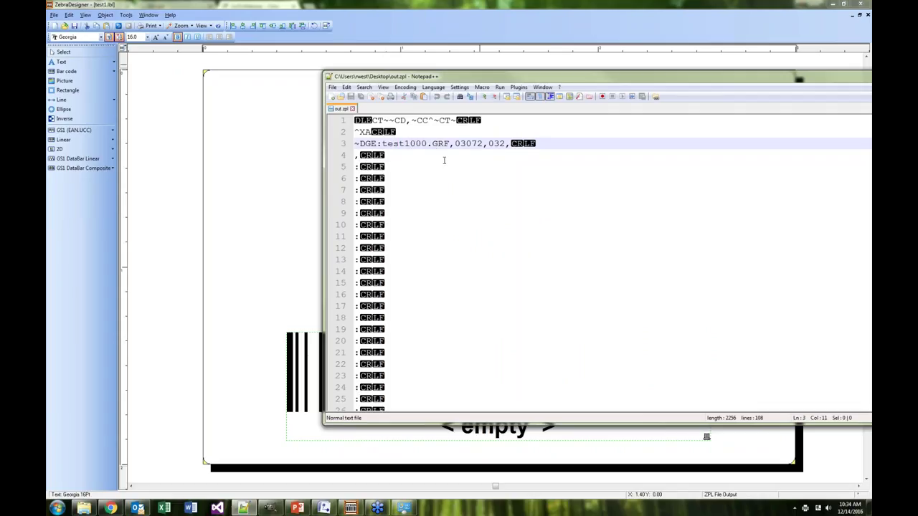
Scroll down and highlight the ^XGE:test1000.GRF recall on line 106
scroll(451, 178, down, 10)
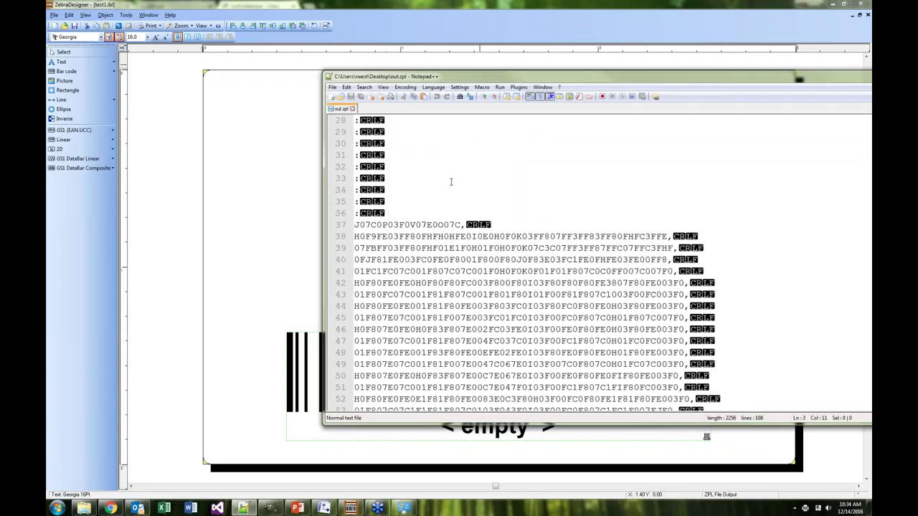
scroll(452, 179, down, 18)
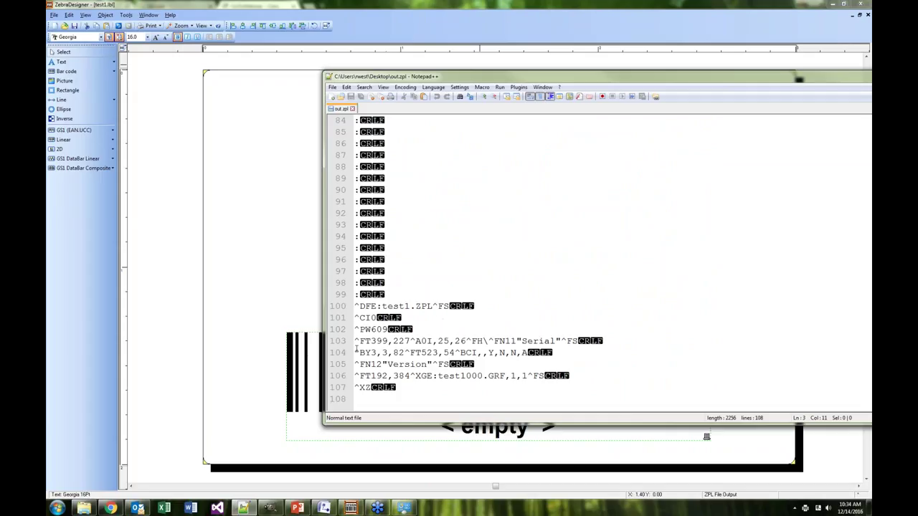
drag(418, 376, 506, 380)
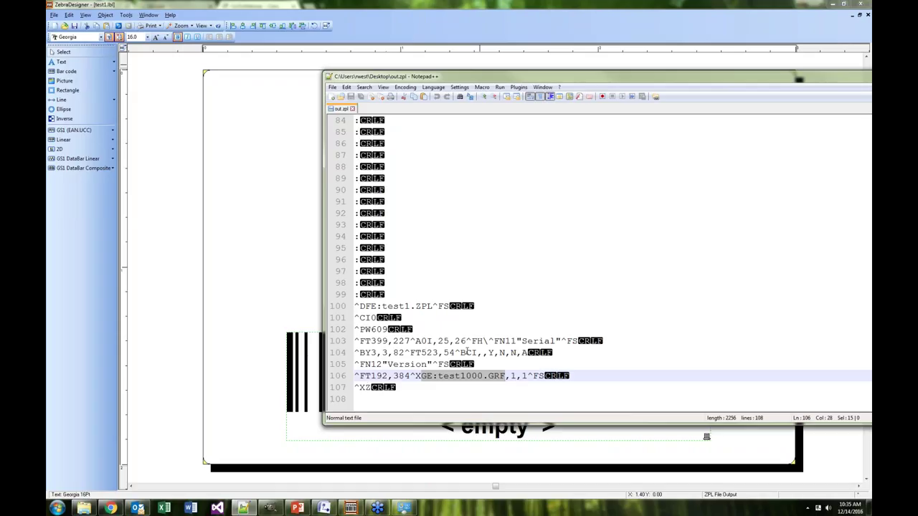
click(57, 508)
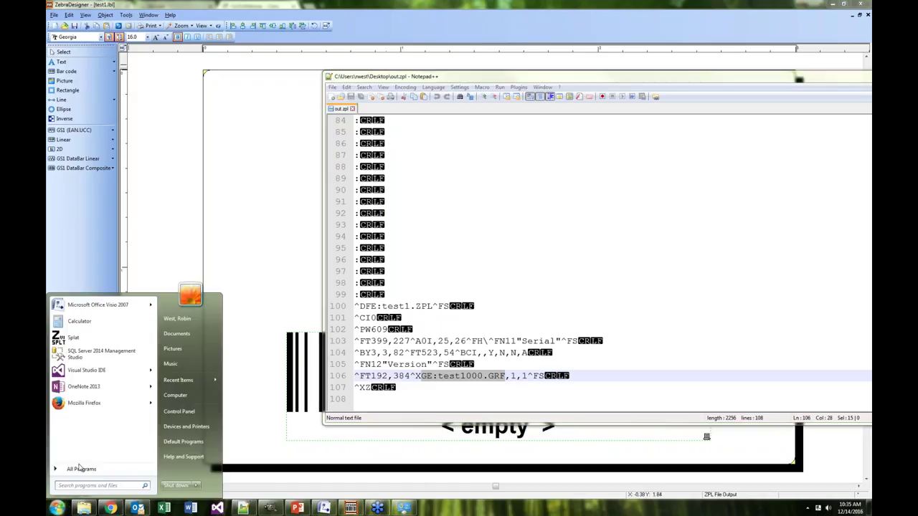
Launch the Zebra Font Downloader from the Zebra Technologies group, then close it
click(79, 470)
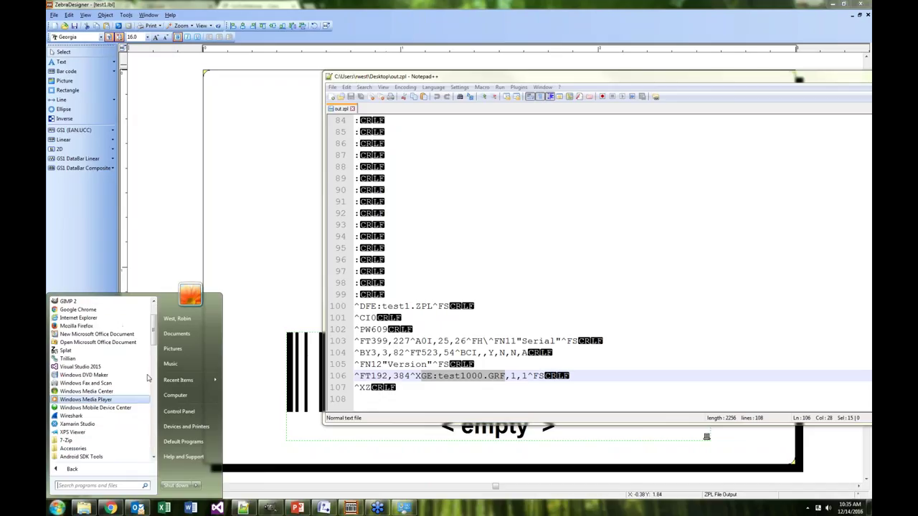
drag(153, 342, 152, 448)
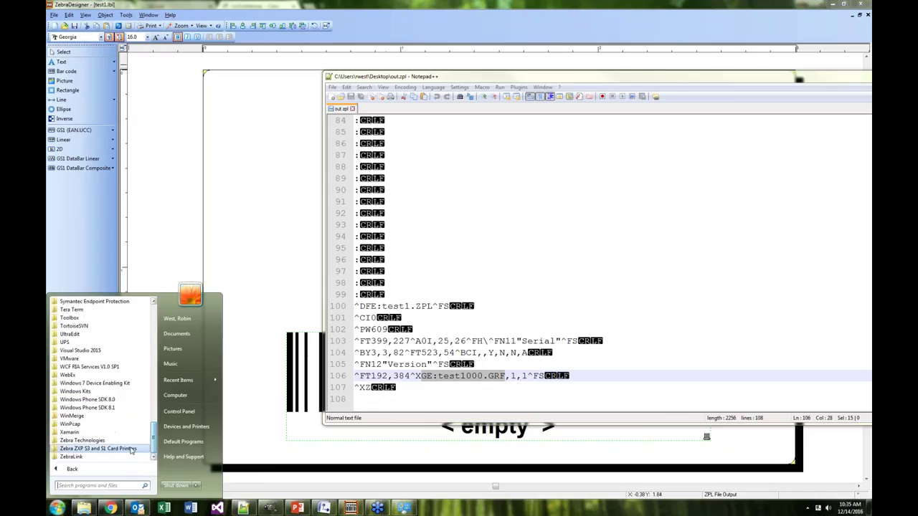
click(83, 444)
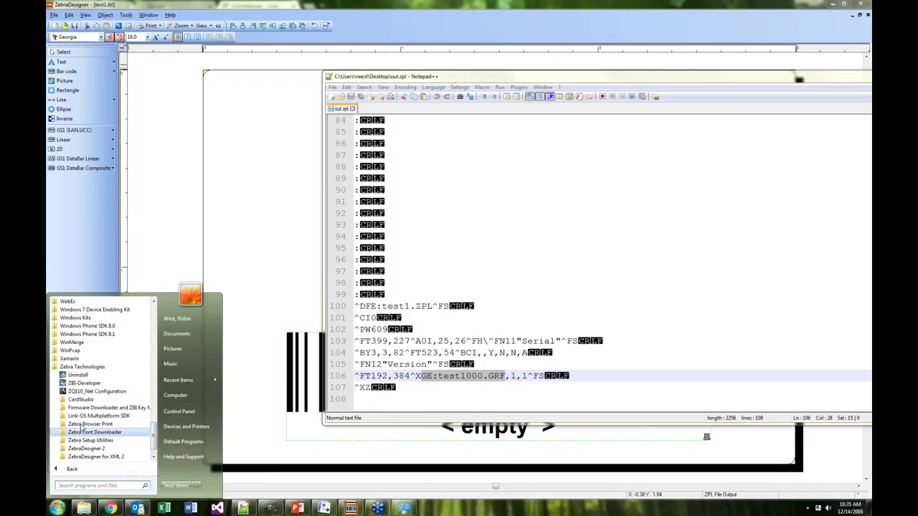
click(86, 433)
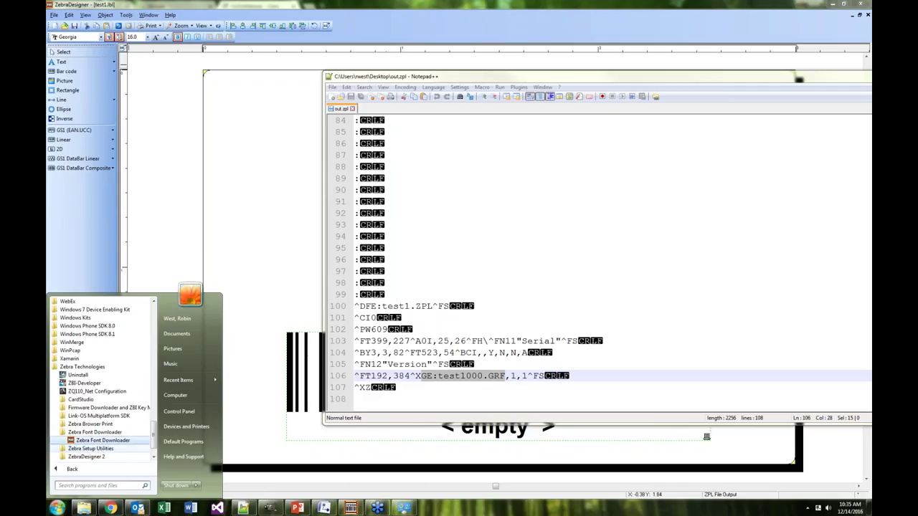
click(94, 456)
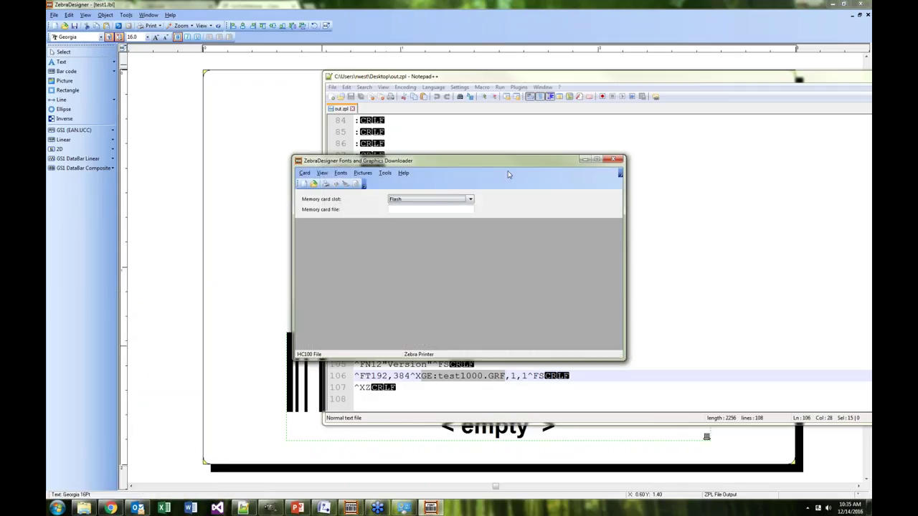
click(611, 161)
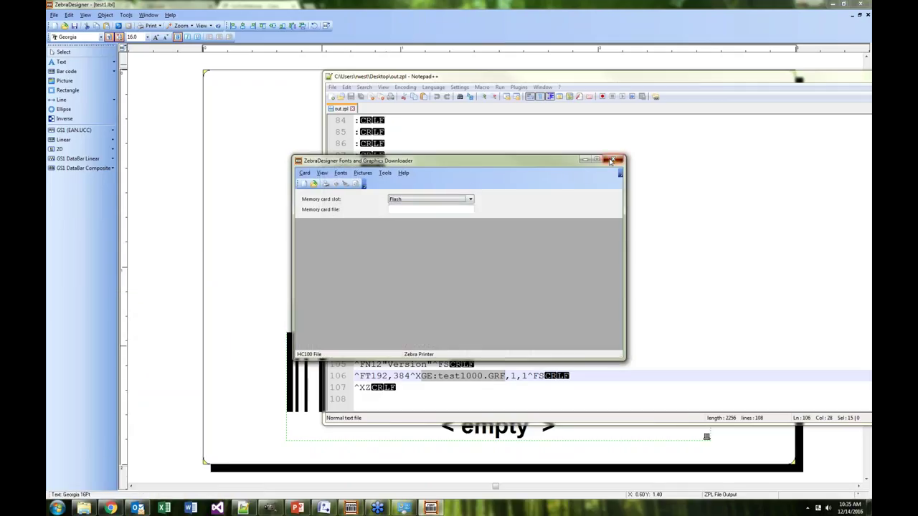
Browse the ZebraLink and ZebraNet Bridge program groups, then return to ZebraDesigner
click(56, 508)
click(72, 472)
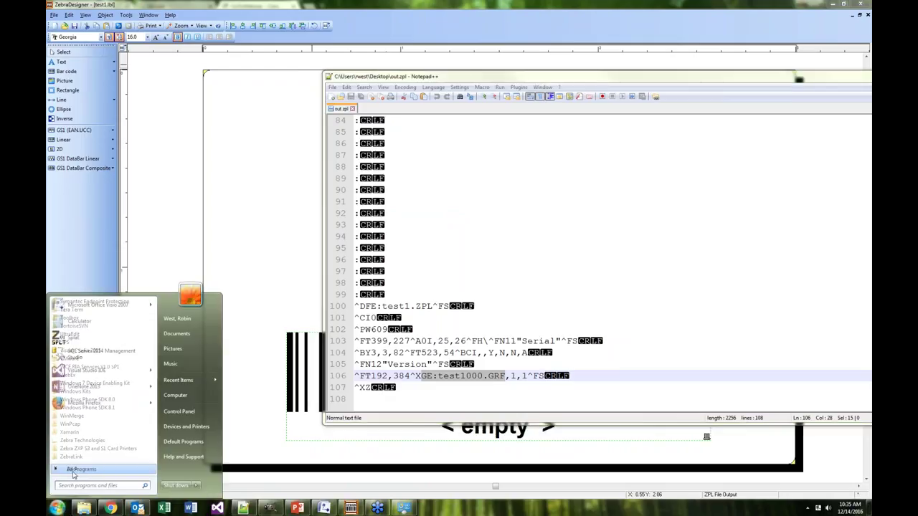
click(93, 442)
scroll(95, 446, down, 1)
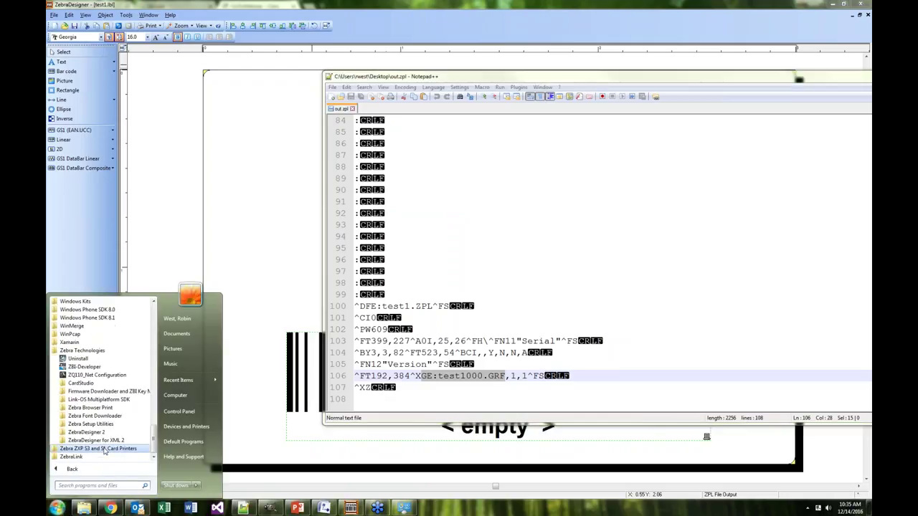
click(93, 449)
click(95, 457)
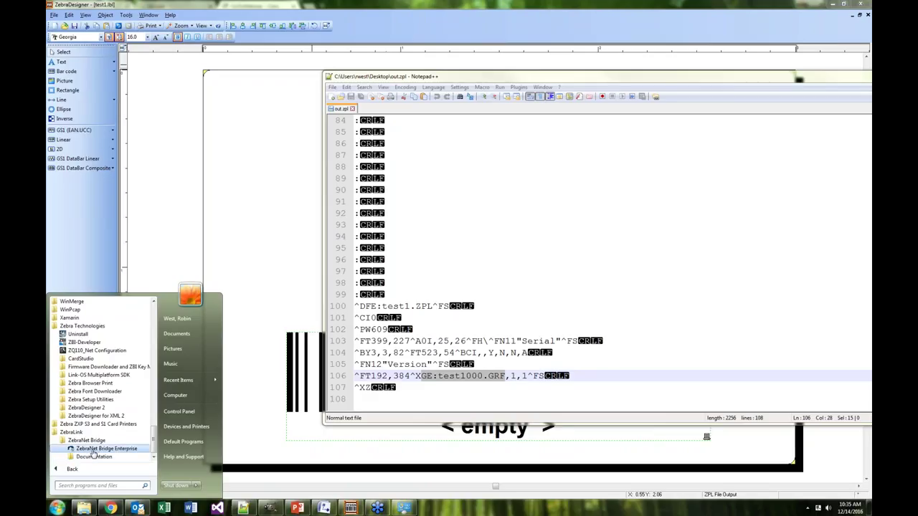
click(412, 295)
drag(556, 79, 608, 70)
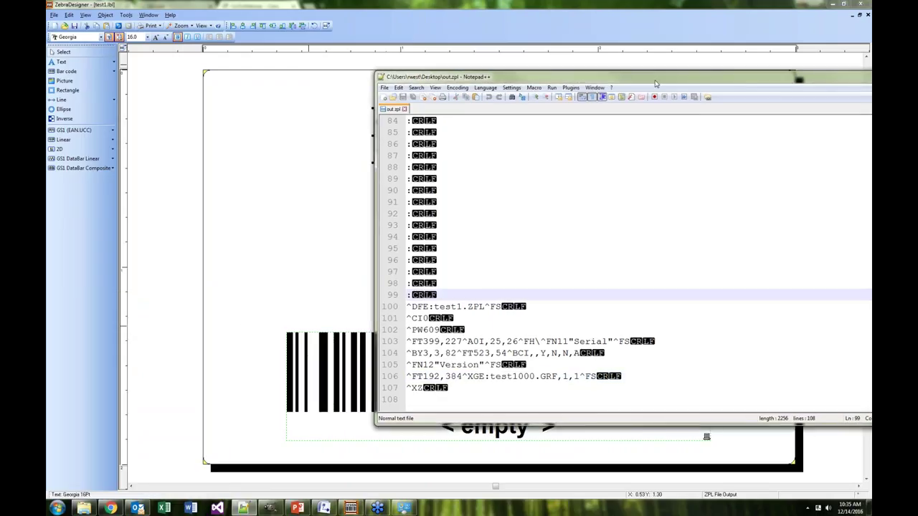
click(142, 140)
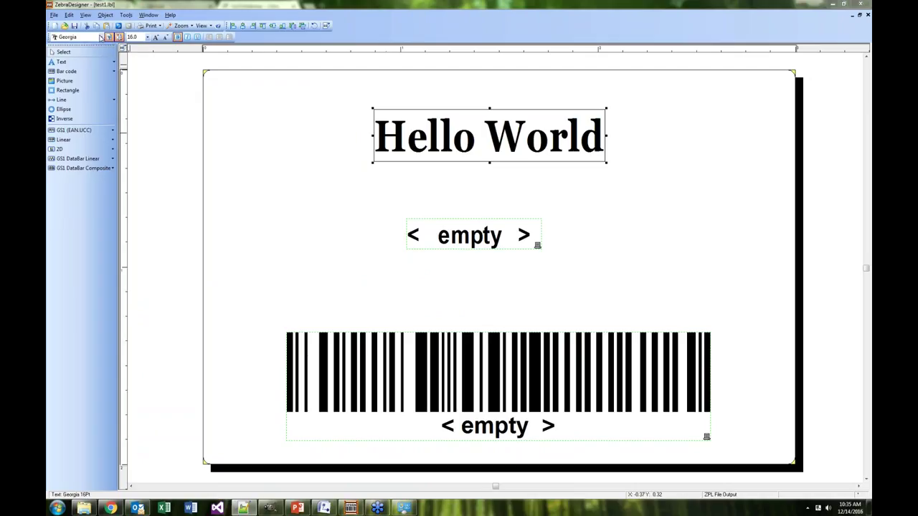
Set the Hello World text back to the ZEBRA 0 font
click(101, 37)
drag(142, 72, 140, 95)
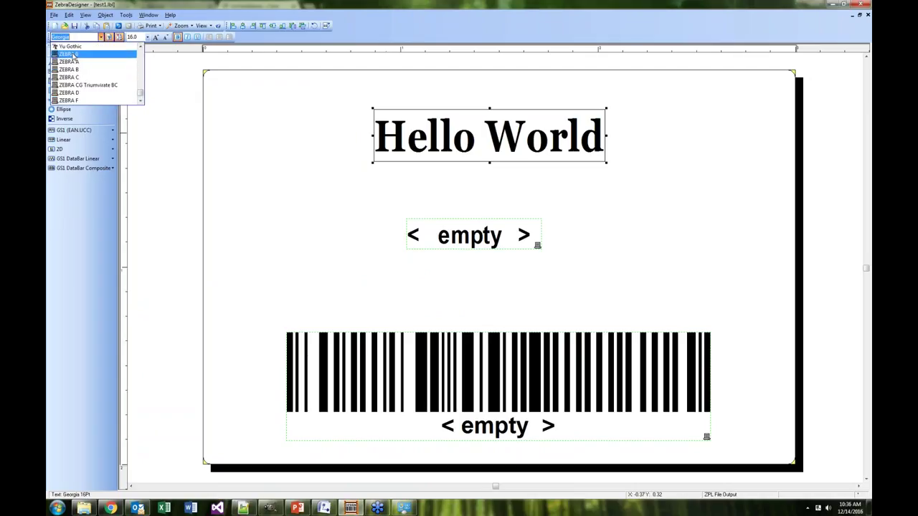
click(73, 56)
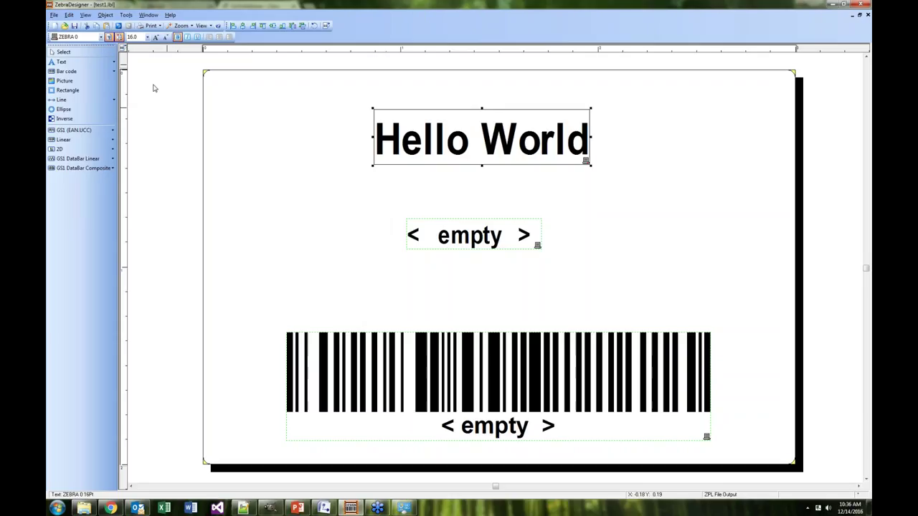
Export the label to the printer's Internal Flash
click(54, 15)
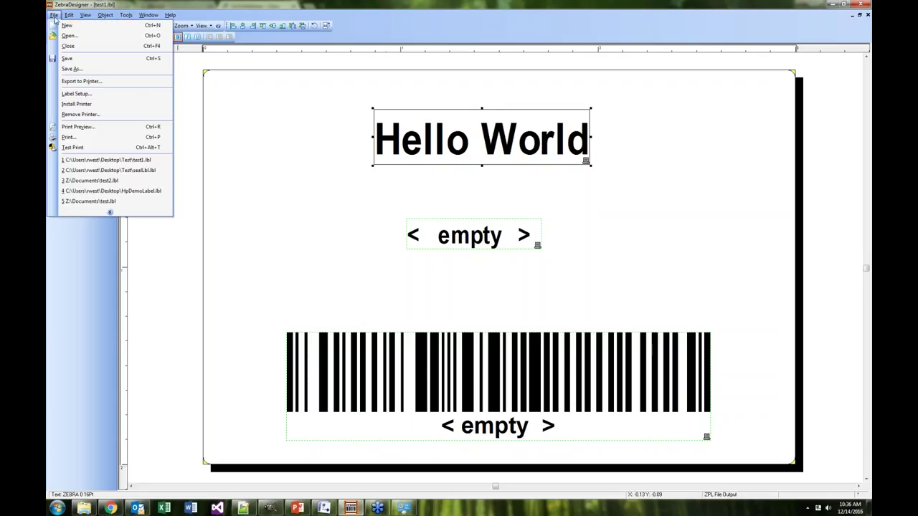
click(79, 81)
click(404, 245)
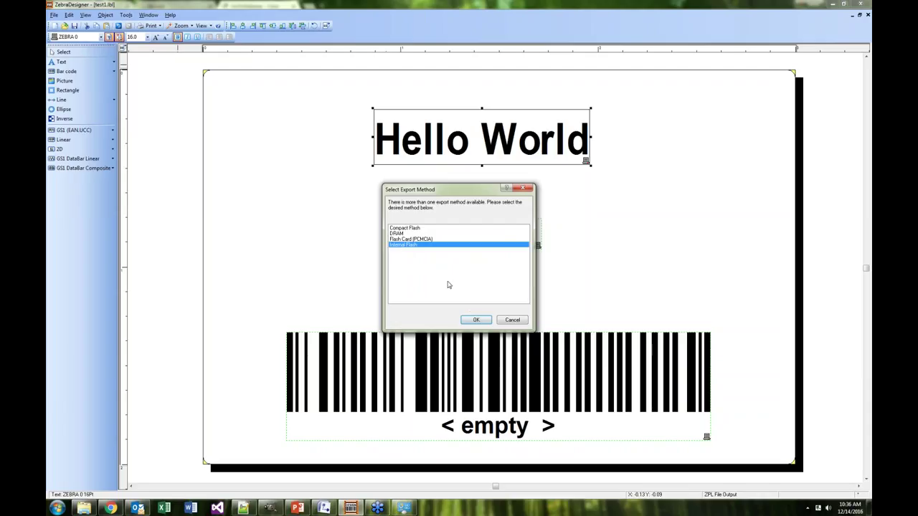
click(474, 319)
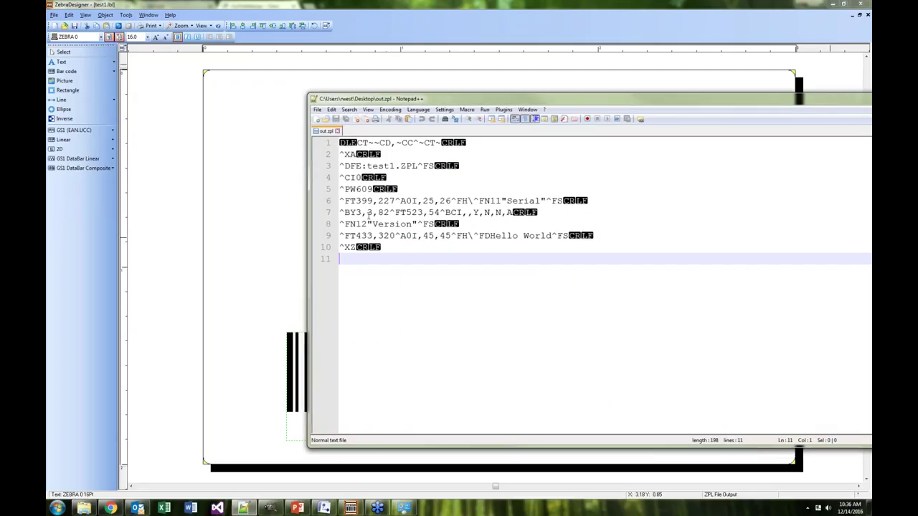
Change line 6's Serial field font command to ^A@I,25,26, ARIAL.TTF
click(408, 201)
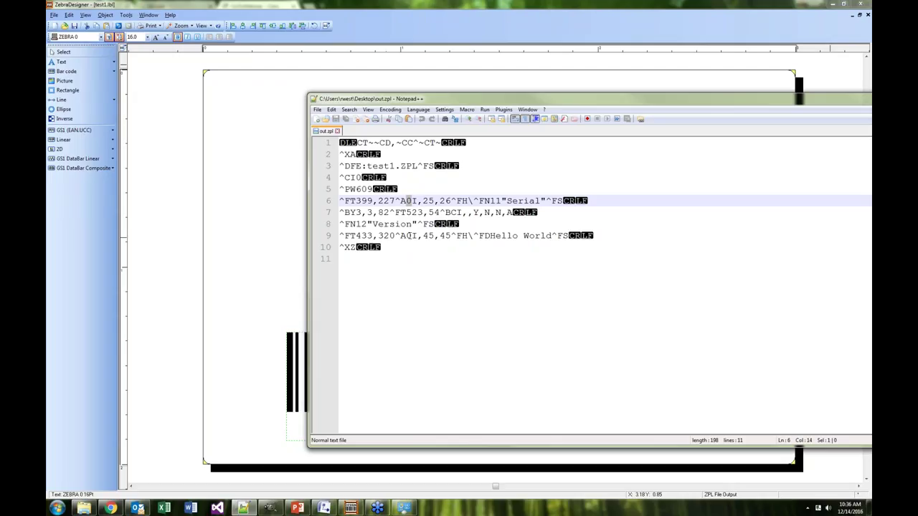
click(410, 236)
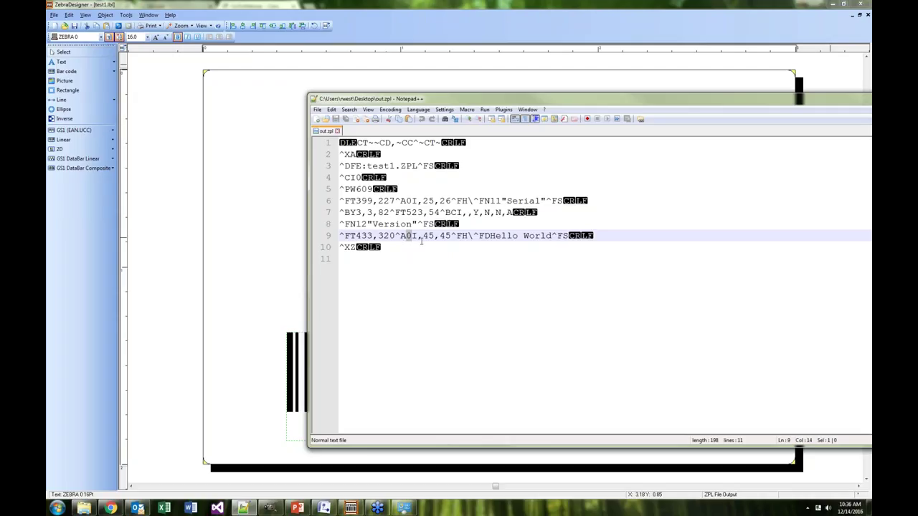
click(408, 201)
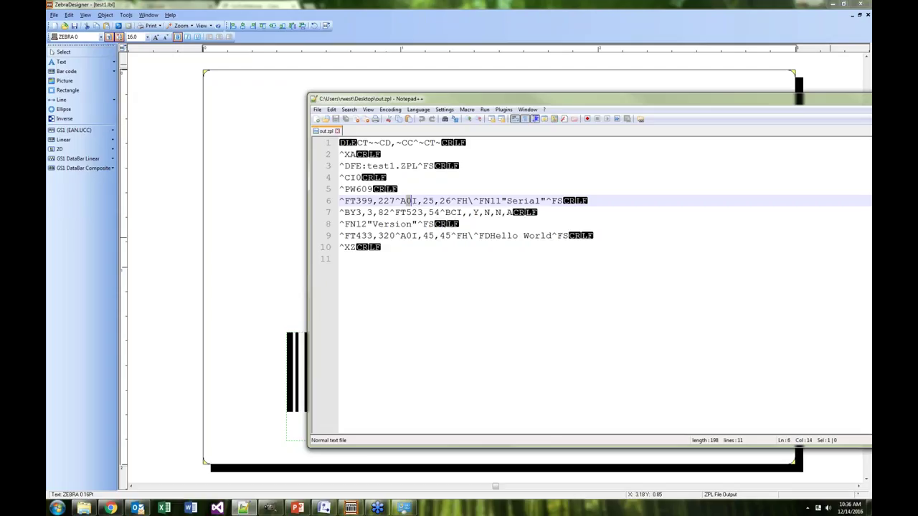
key(Delete)
text(0)
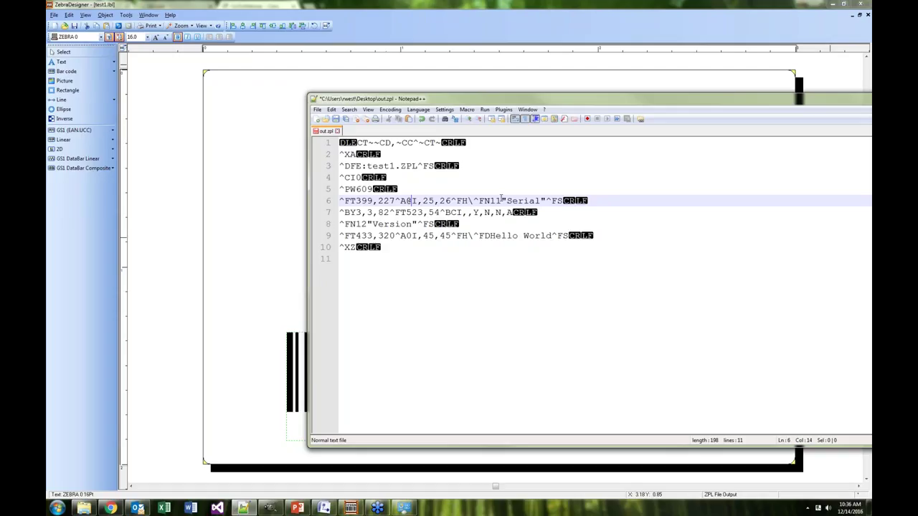
click(451, 200)
text(, ARIAL.)
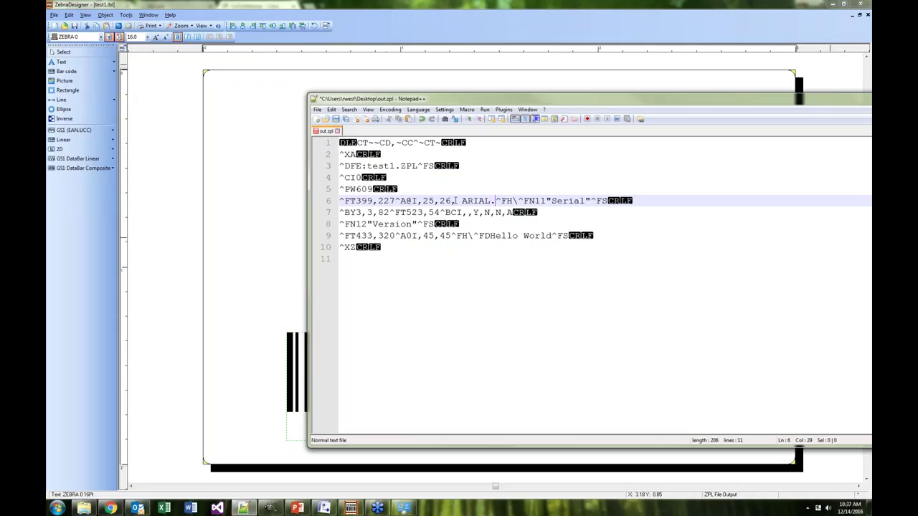
text(TTF)
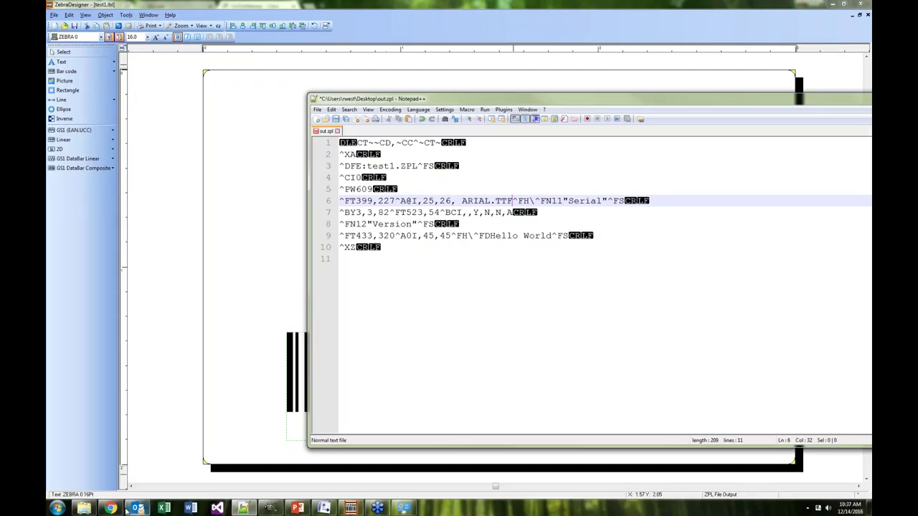
Load the Zebra Developer Portal in a new Chrome tab
mouse_move(109, 506)
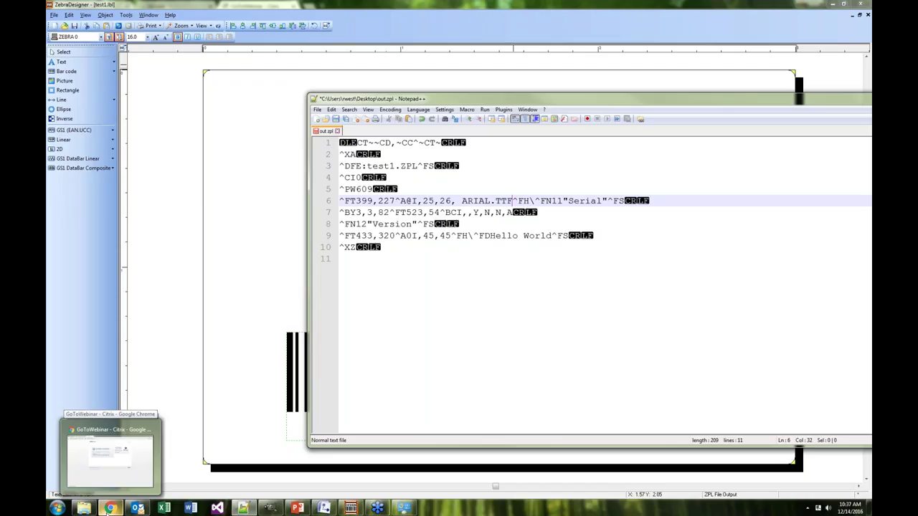
click(126, 439)
click(304, 6)
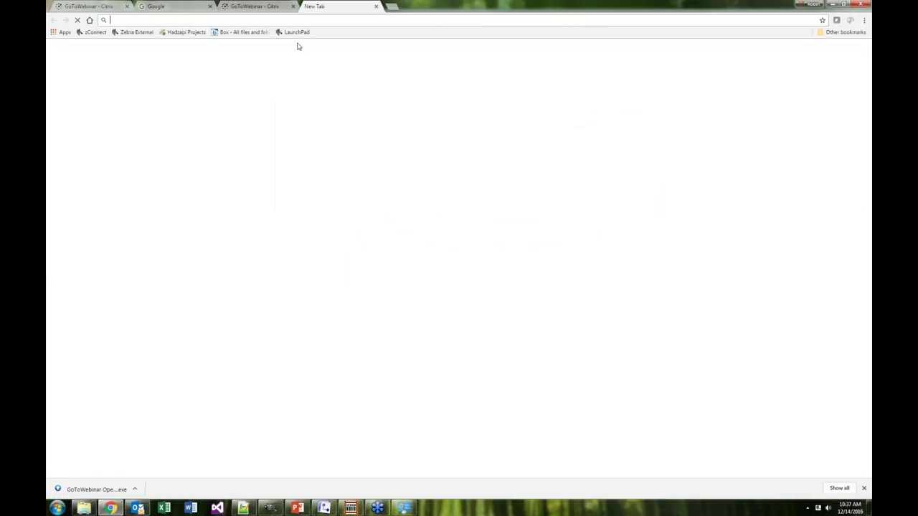
click(296, 32)
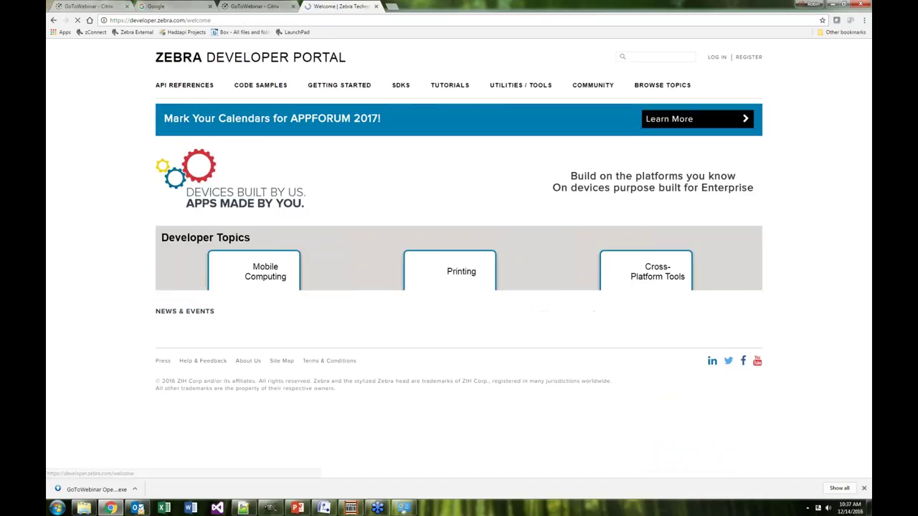
Open the ZPL Programming Guide PDF from the Printing API References
click(330, 273)
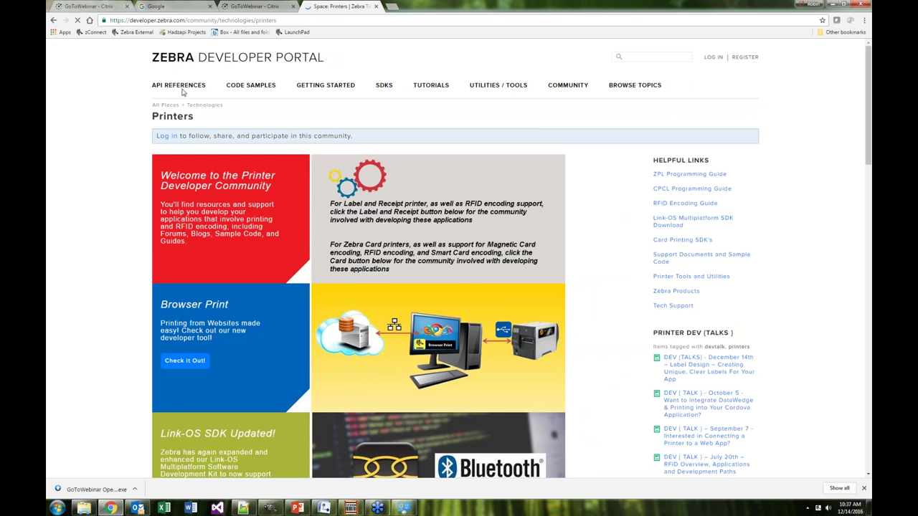
click(200, 60)
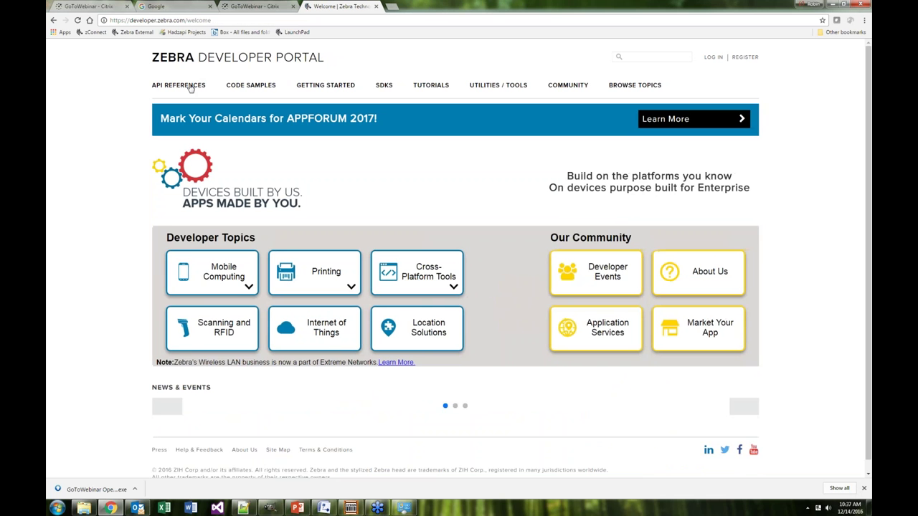
mouse_move(192, 87)
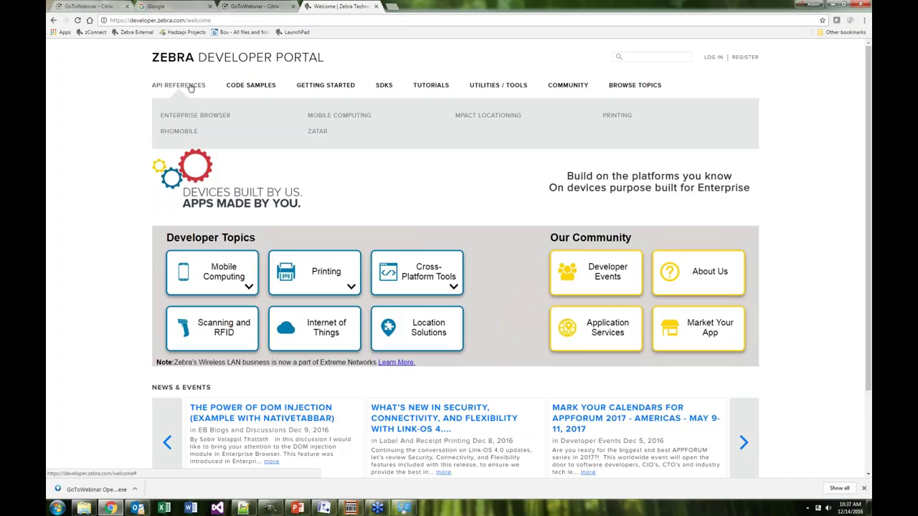
click(612, 121)
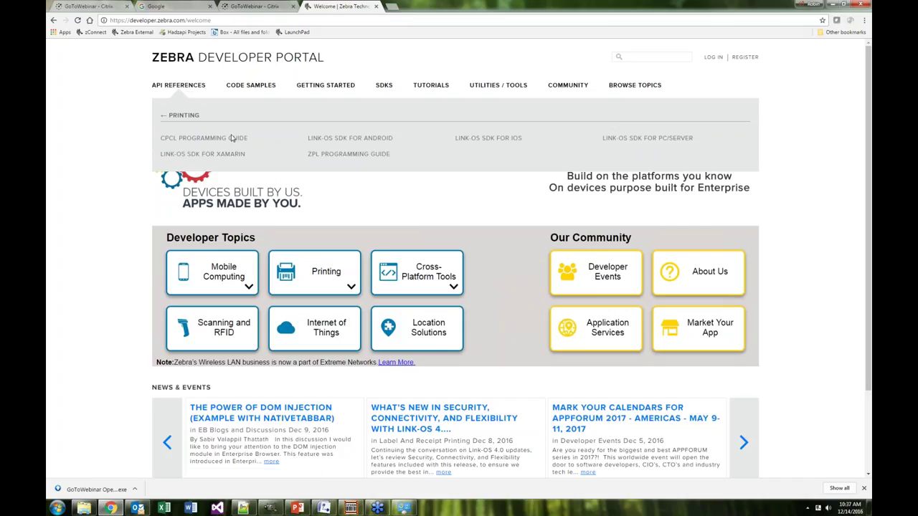
click(323, 159)
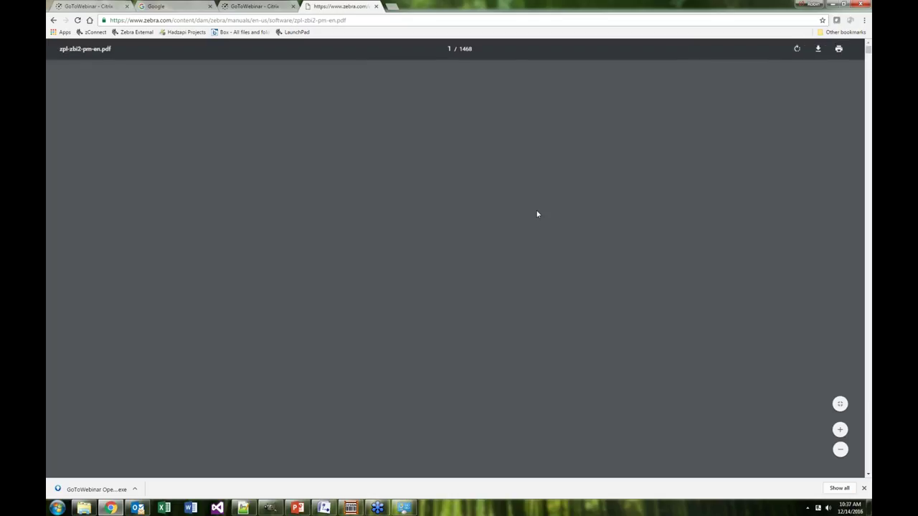
Go to the ^CF Change Alphanumeric Default Font page from the guide's Contents
scroll(578, 256, down, 3)
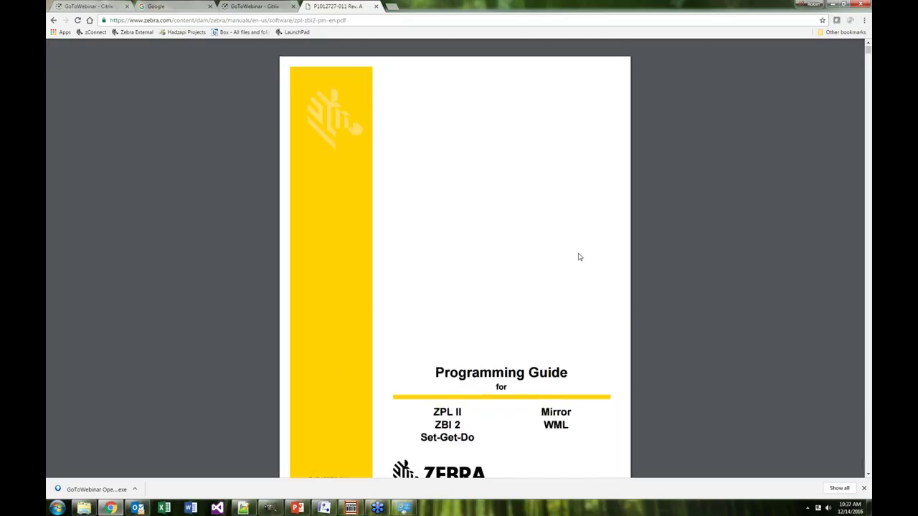
scroll(578, 256, down, 7)
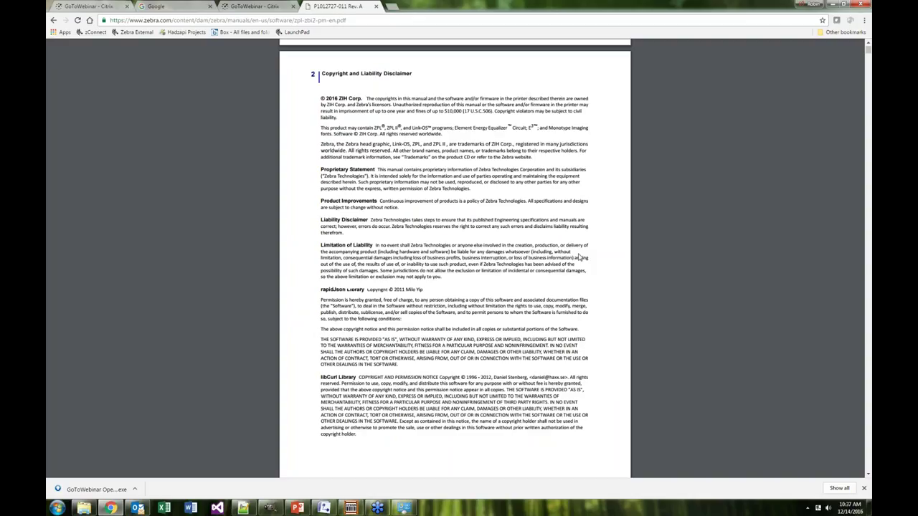
scroll(454, 258, down, 3)
scroll(491, 236, down, 2)
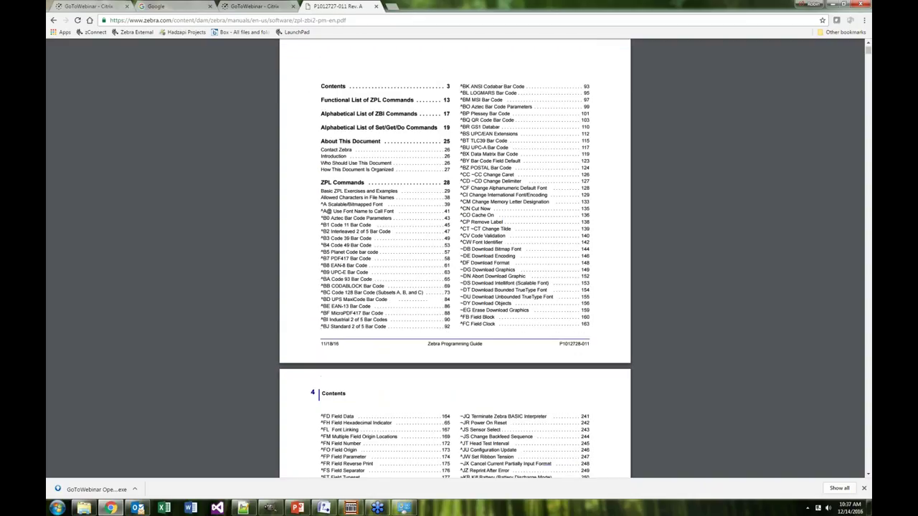
scroll(491, 235, up, 1)
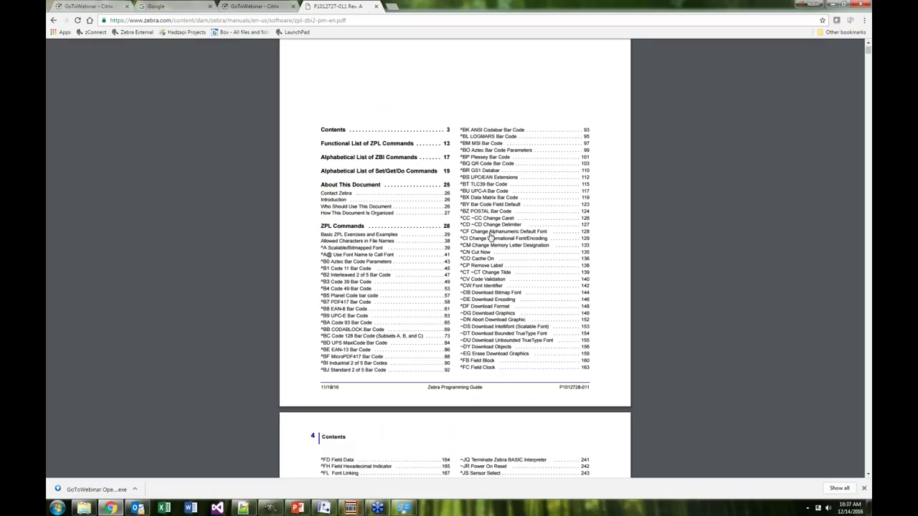
click(490, 237)
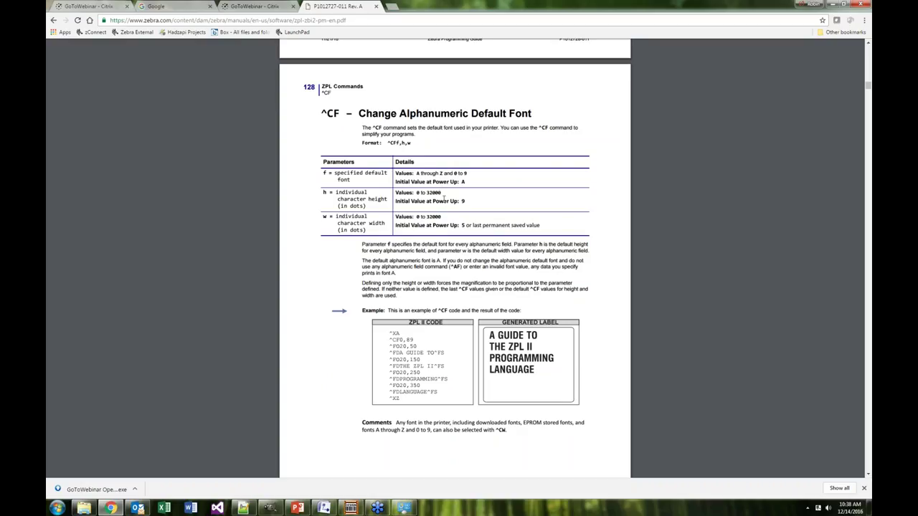
Go to the ^CW Font Identifier page from the Contents
scroll(451, 201, down, 5)
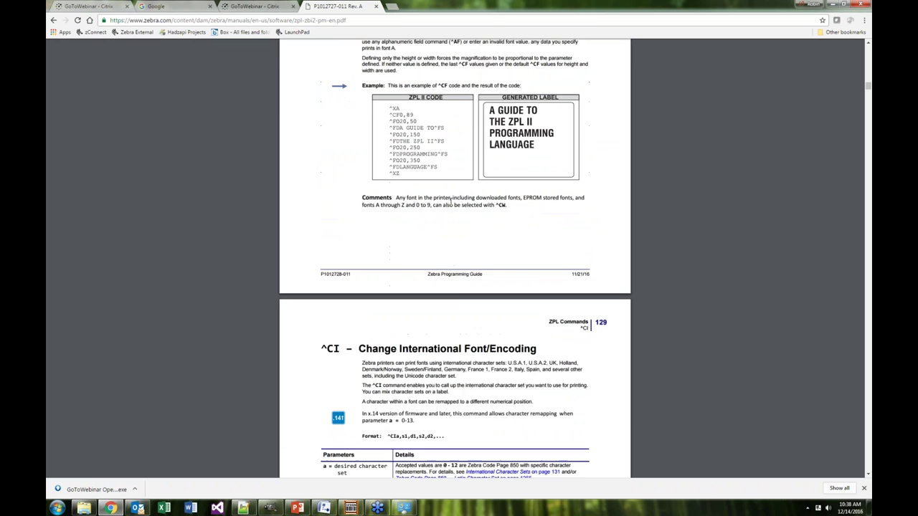
scroll(451, 201, down, 20)
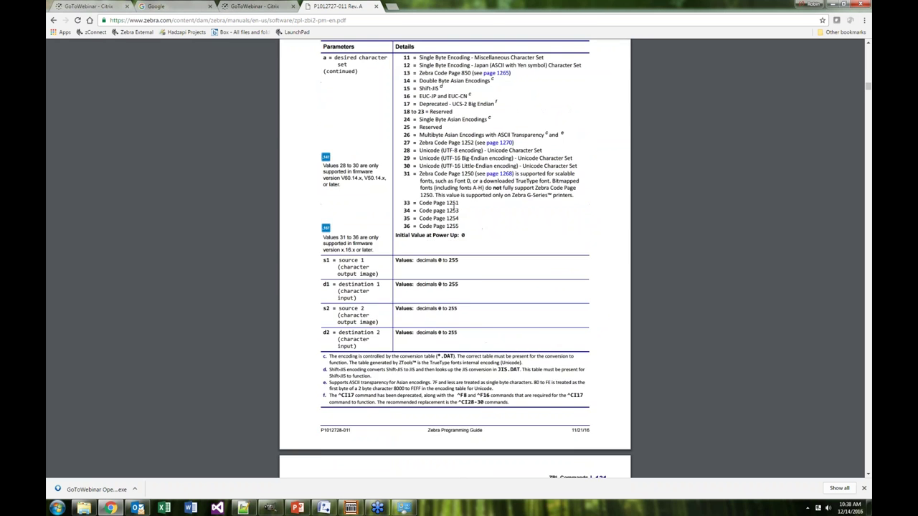
scroll(455, 258, down, 20)
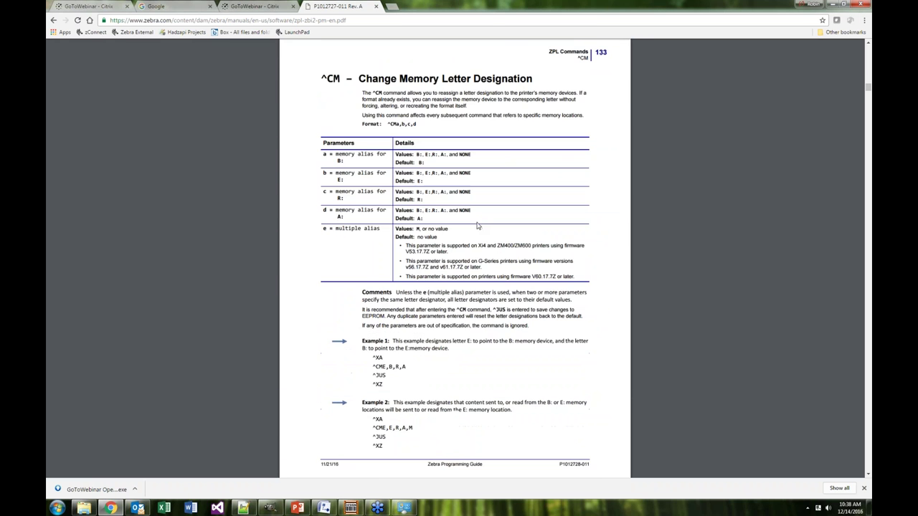
drag(867, 91, 869, 46)
scroll(543, 242, down, 3)
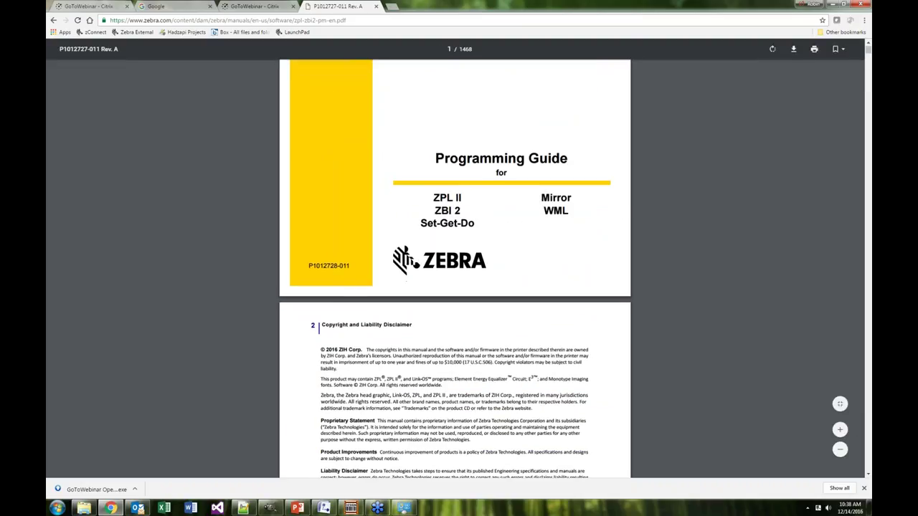
scroll(482, 262, down, 10)
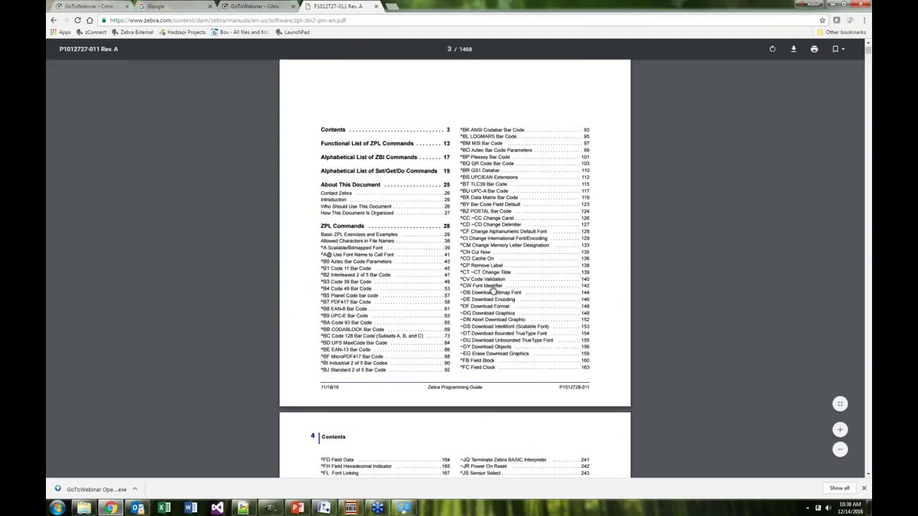
click(492, 288)
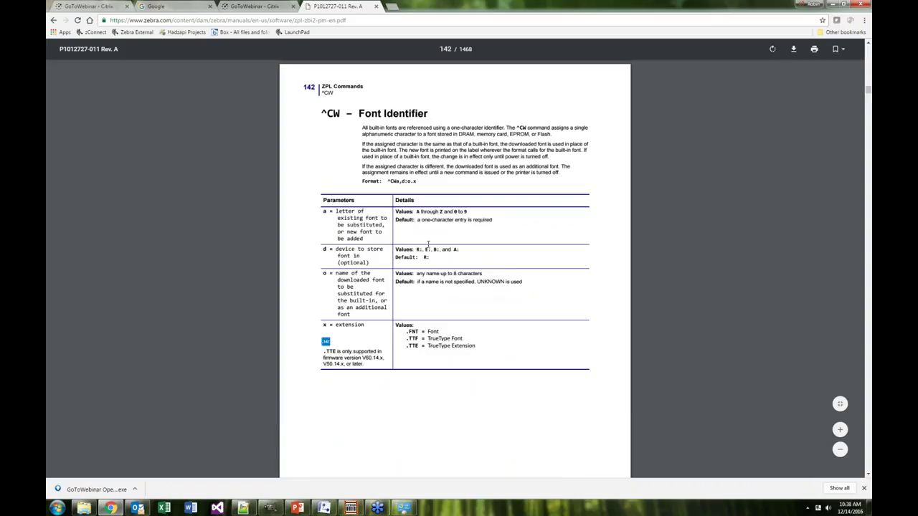
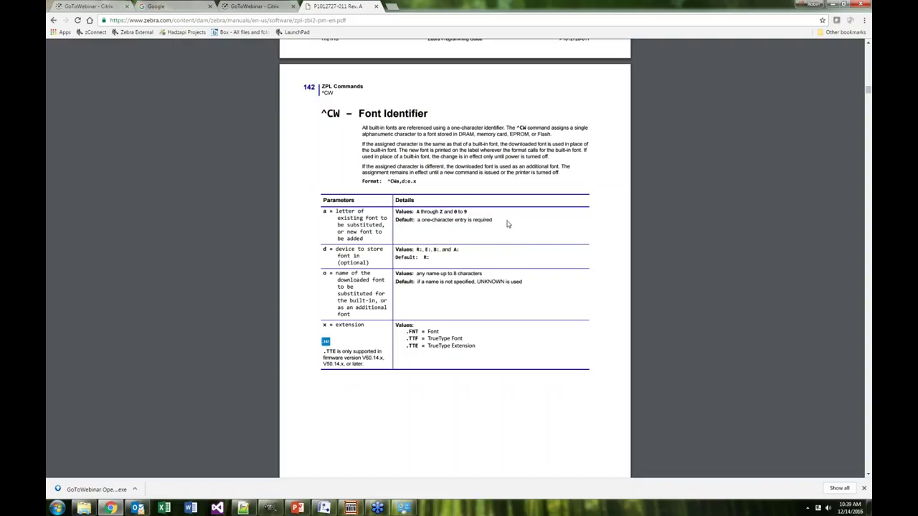
Scroll the ZPL II Programming Guide PDF and jump to the ^A@ Use Font Name to Call Font page
drag(868, 93, 868, 41)
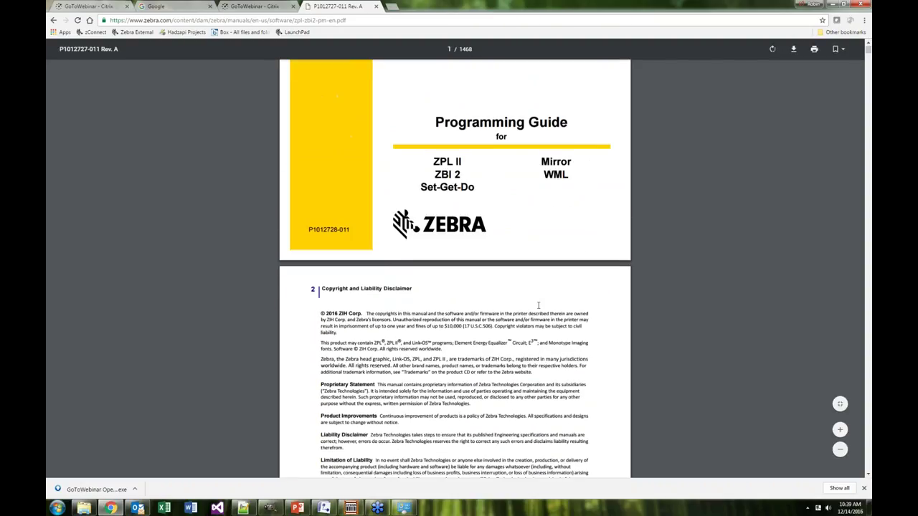
scroll(538, 306, down, 5)
scroll(532, 310, down, 4)
click(338, 301)
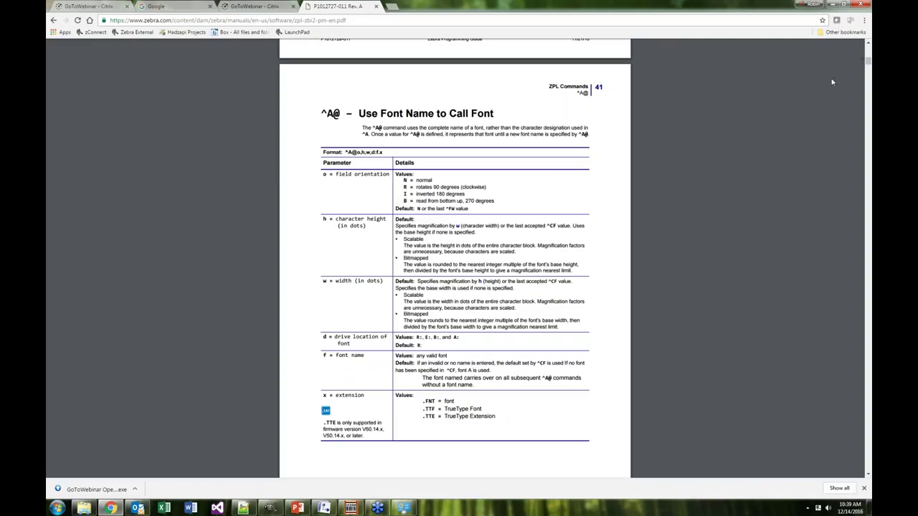
Return to the guide's cover, minimize Chrome, and move the ZPL code window to the right
drag(868, 61, 868, 44)
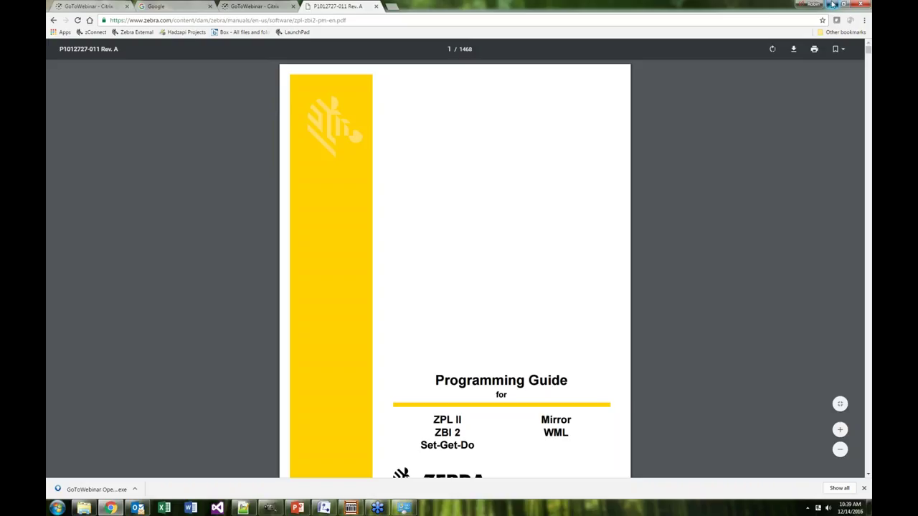
click(832, 4)
drag(521, 103, 872, 100)
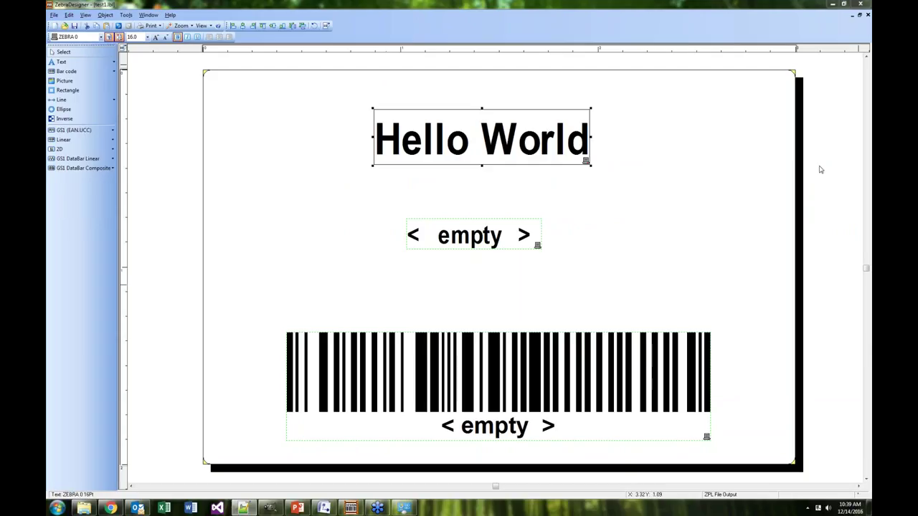
Bring up the out.zpl code, then launch Zebra Setup Utilities from the Zebra Technologies program group
key(alt+Tab)
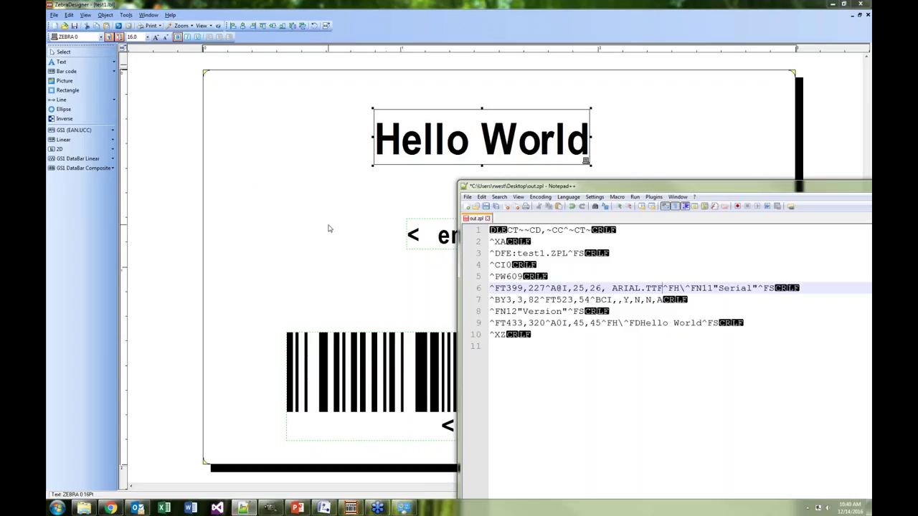
click(57, 507)
click(81, 469)
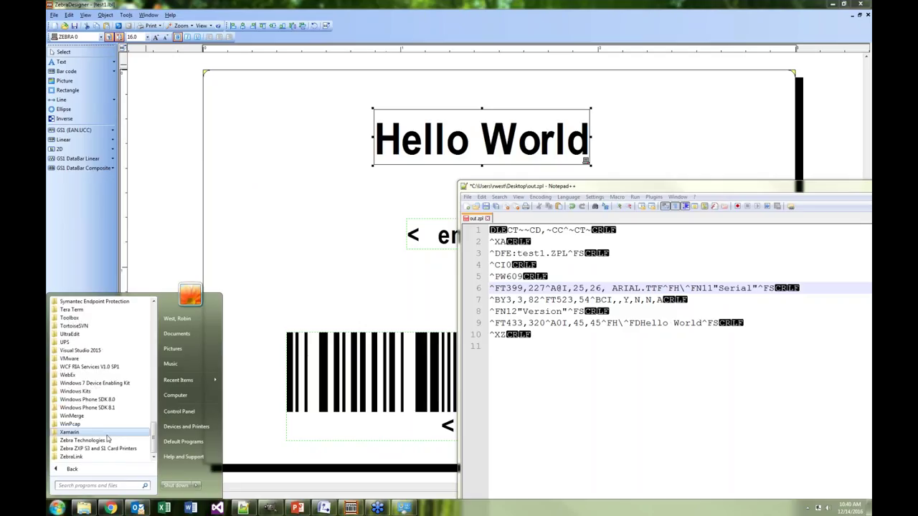
click(97, 445)
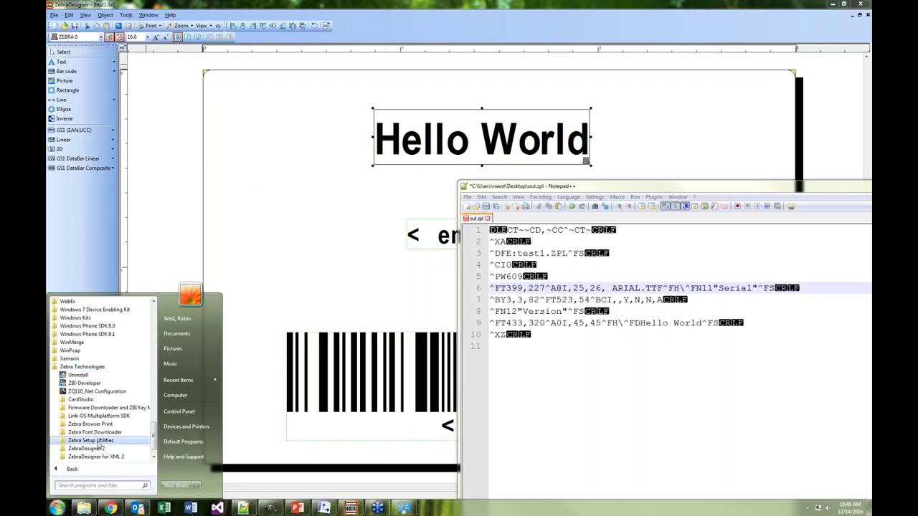
click(99, 441)
click(100, 457)
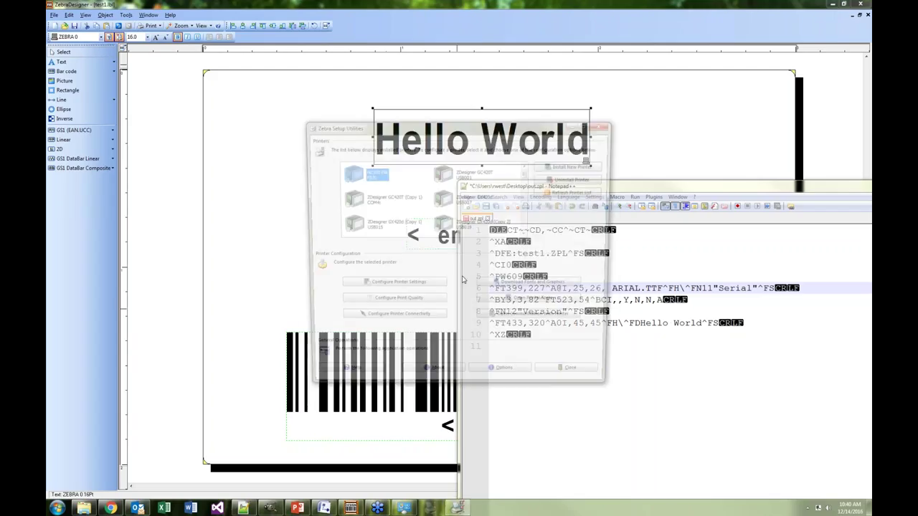
Try direct communication with ZDesigner QLn320 (Copy 2) and (Copy 3), closing the failed sessions
drag(527, 175, 528, 208)
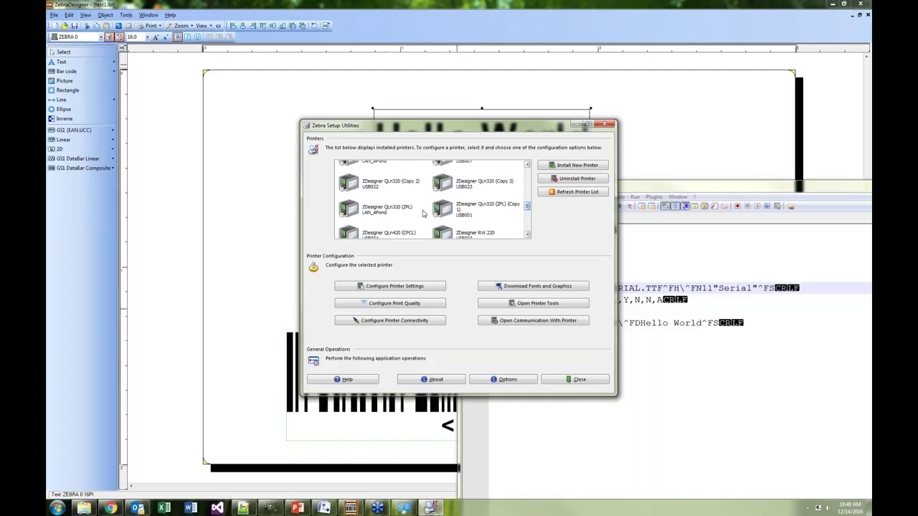
click(377, 186)
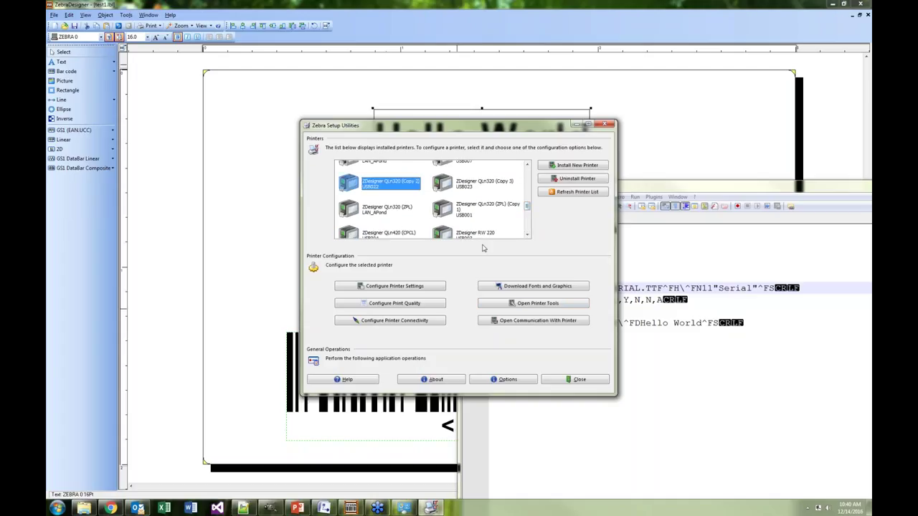
click(471, 185)
click(528, 323)
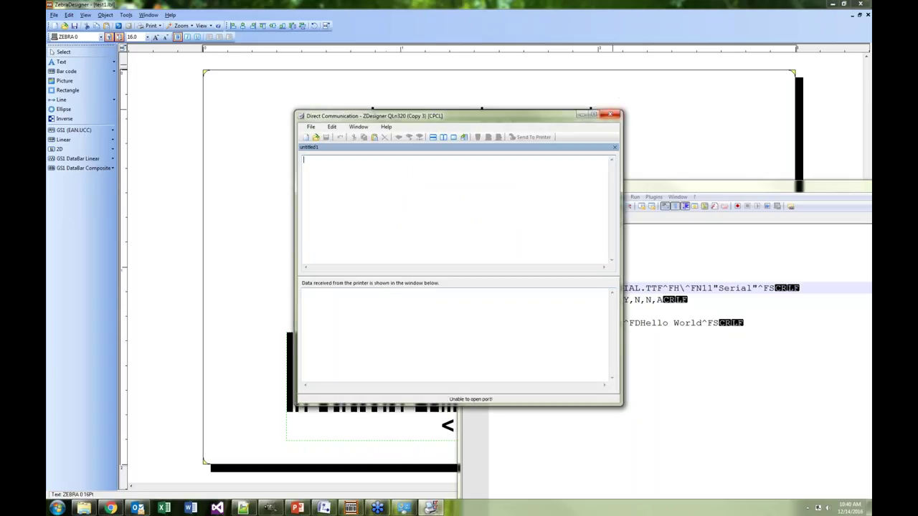
click(610, 114)
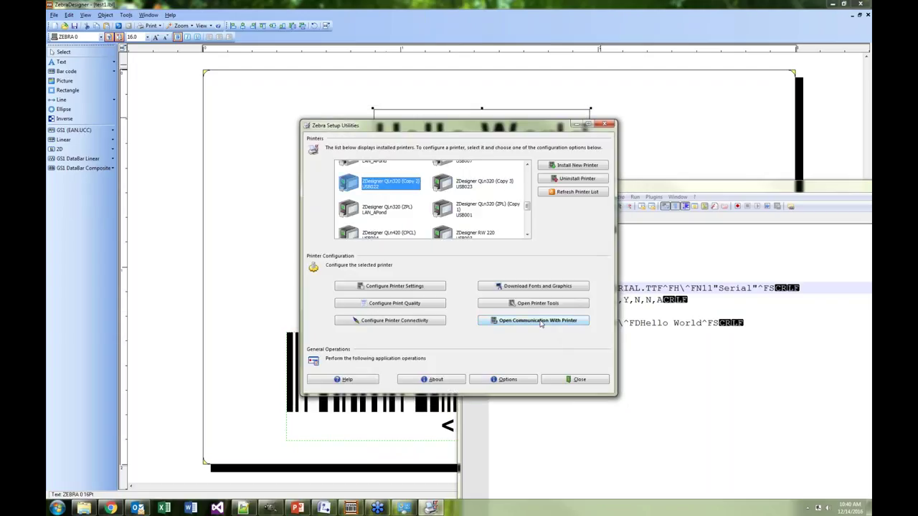
click(538, 321)
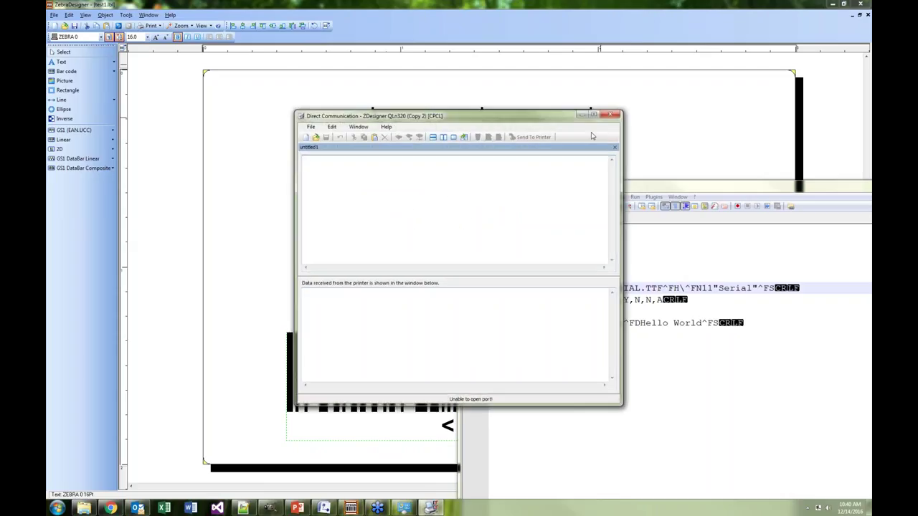
click(610, 115)
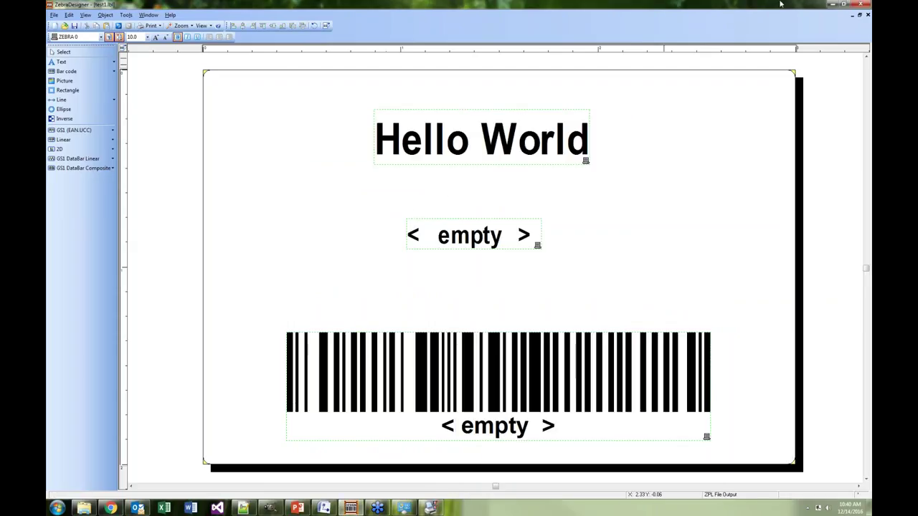
Minimize ZebraDesigner and try the networked QLn320 (ZPL) (Copy 1) printer, closing the failed session
click(829, 6)
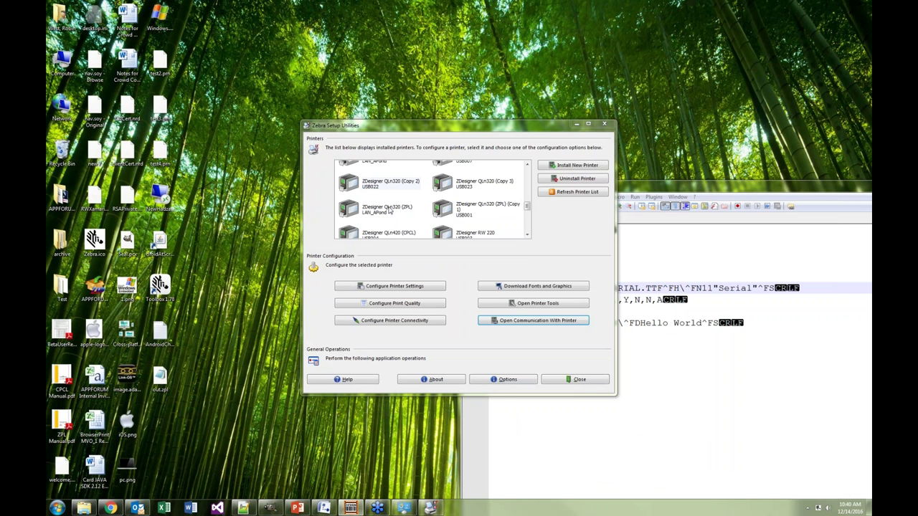
click(390, 211)
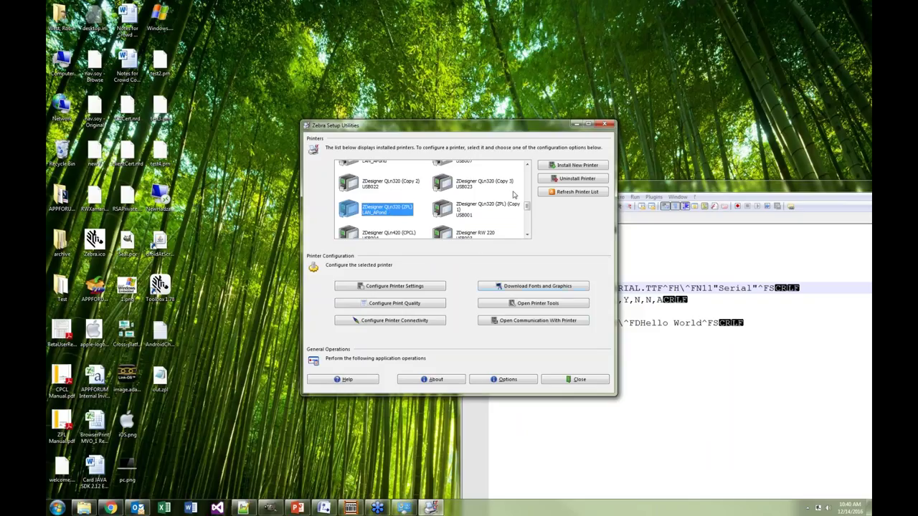
click(527, 165)
click(488, 233)
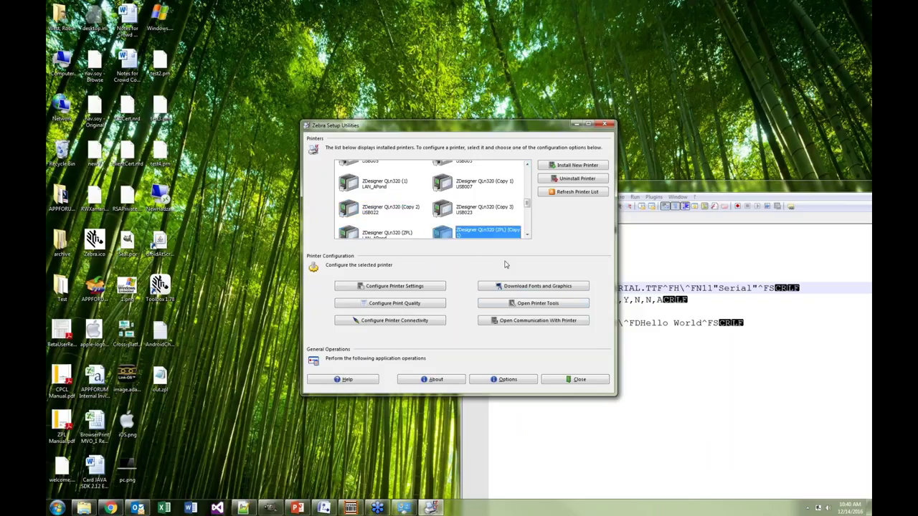
click(533, 320)
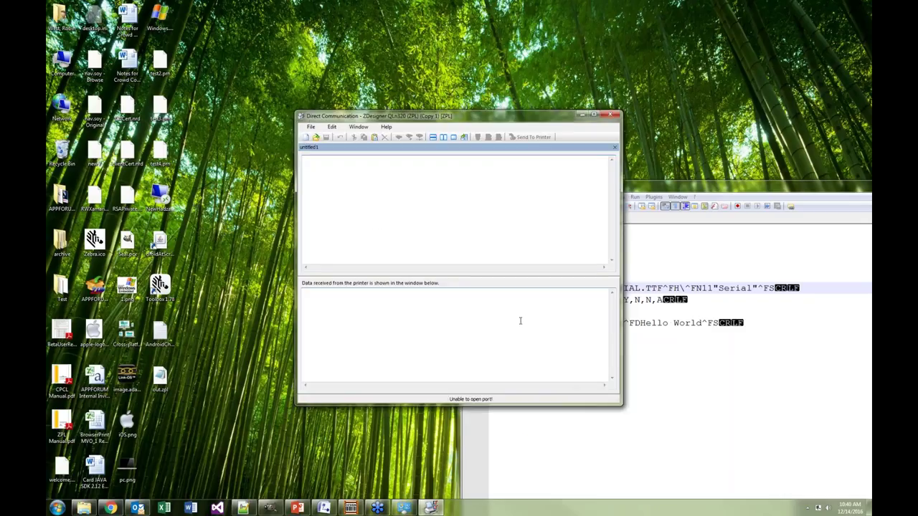
click(608, 116)
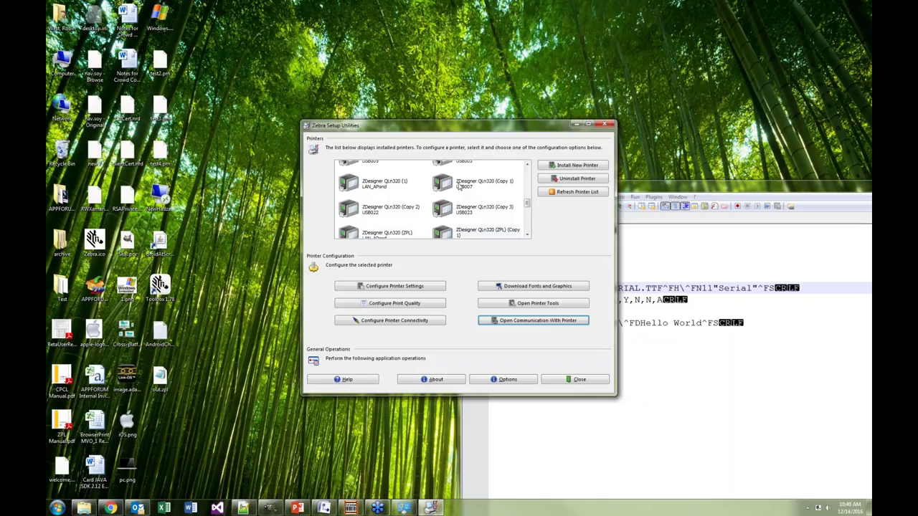
Open direct communication with the ZDesigner QLn320 (Copy 1) USB printer and move its window right
click(459, 186)
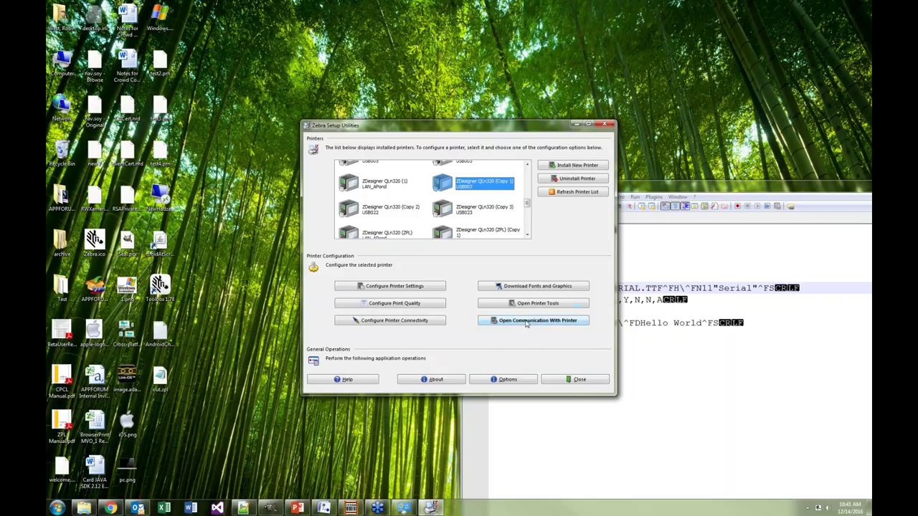
click(527, 321)
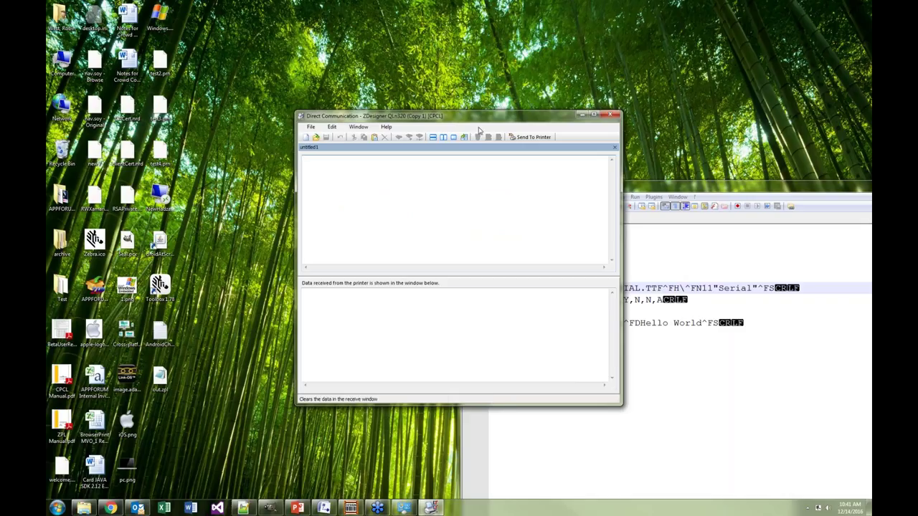
drag(482, 117, 659, 104)
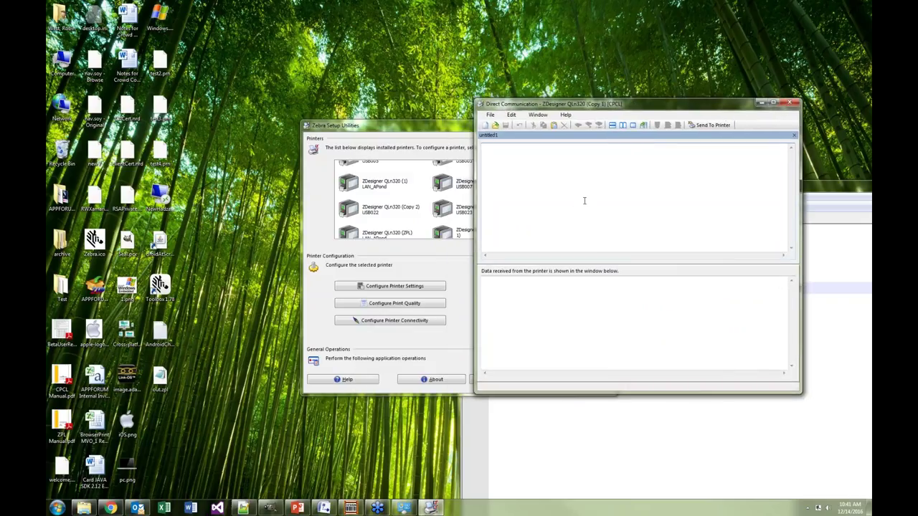
Send the ~hi query to the printer and mark the 8192KB memory size in its reply
text(~hi)
click(713, 126)
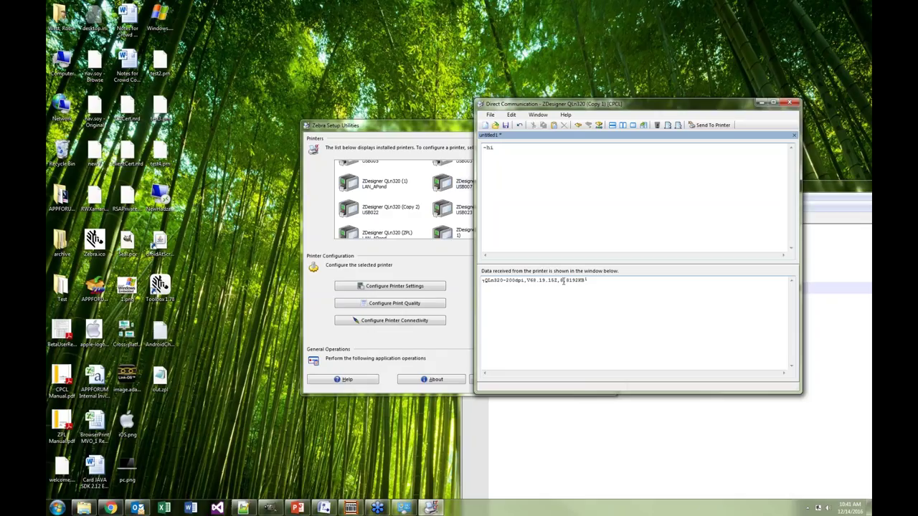
click(563, 281)
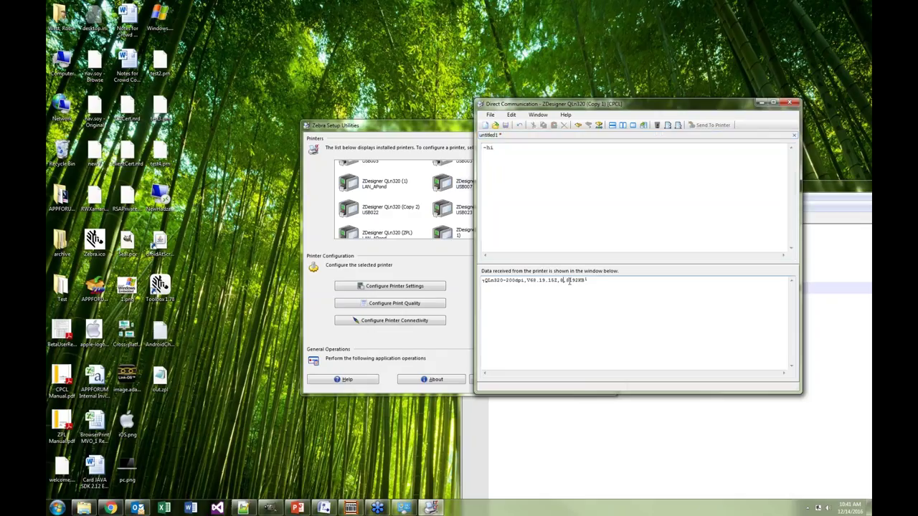
drag(564, 281, 587, 281)
click(576, 179)
drag(512, 147, 486, 150)
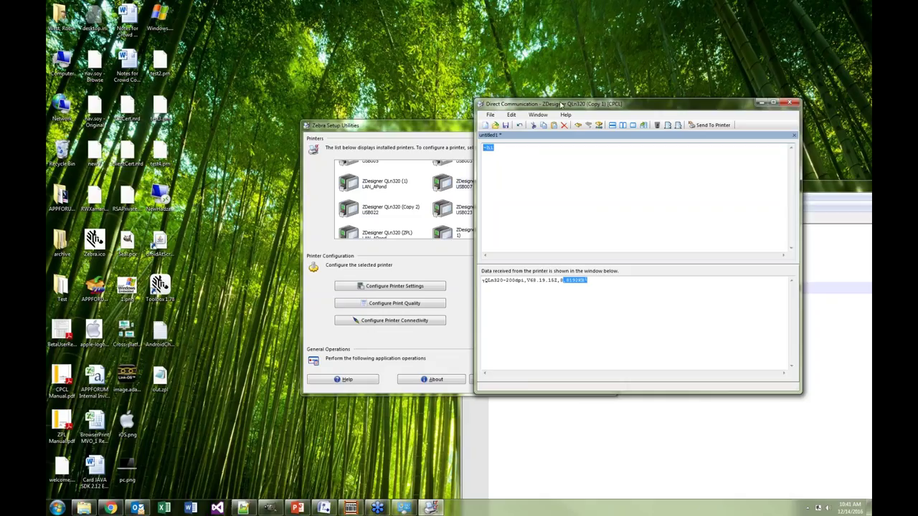
Copy the exported ZPL code from out.zpl and paste it over ~hi in the editor
drag(548, 104, 284, 52)
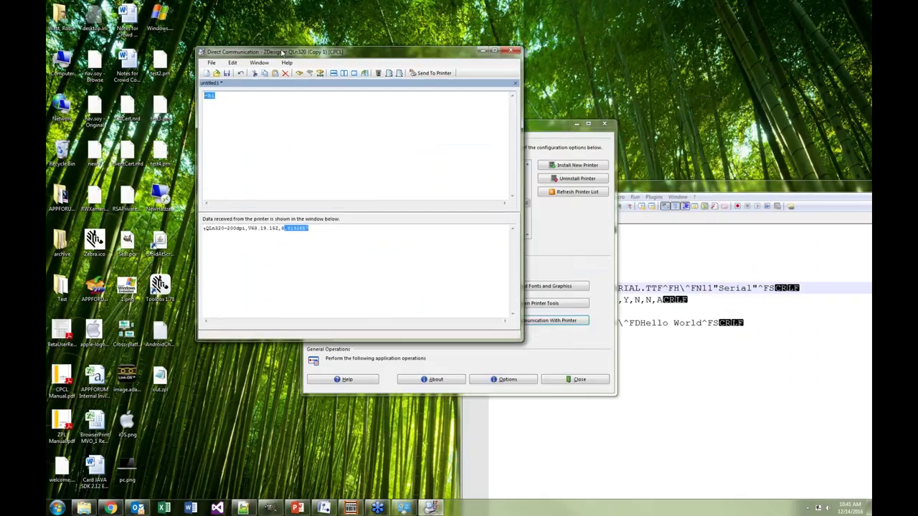
click(660, 186)
drag(517, 341, 489, 230)
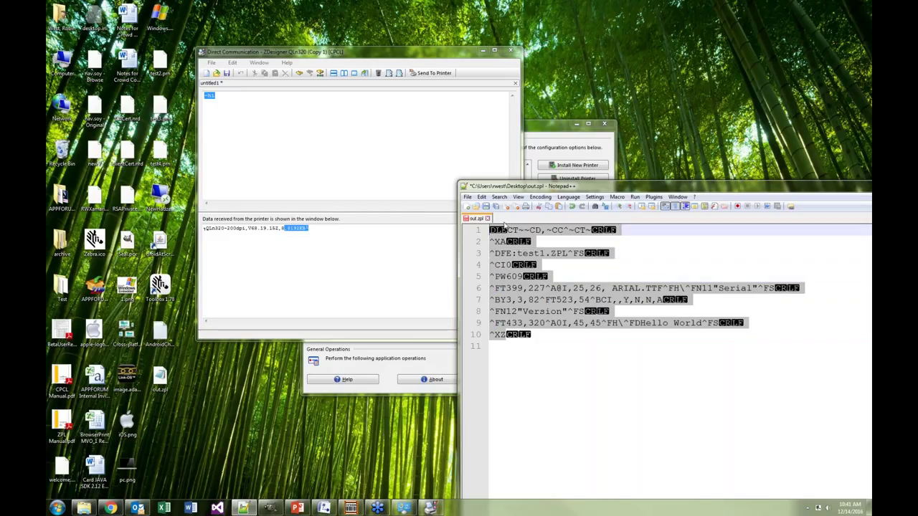
click(294, 158)
key(ctrl+a)
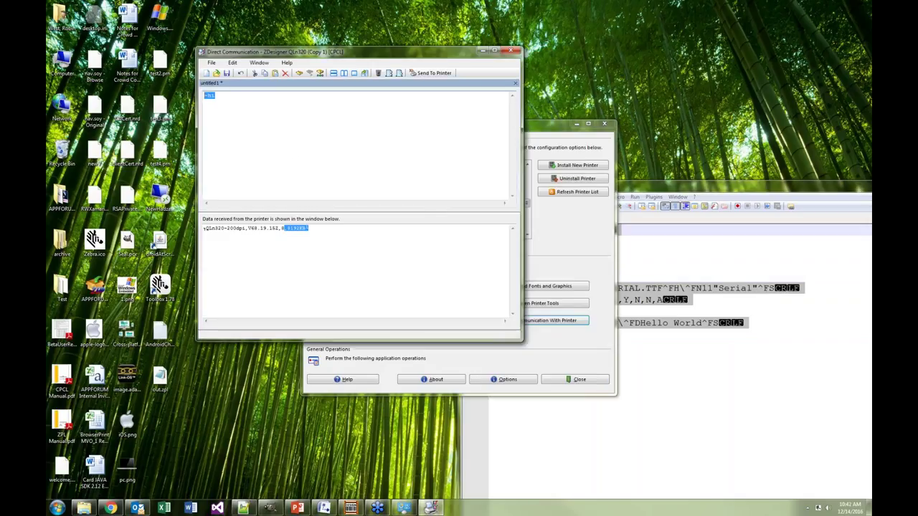
key(ctrl+v)
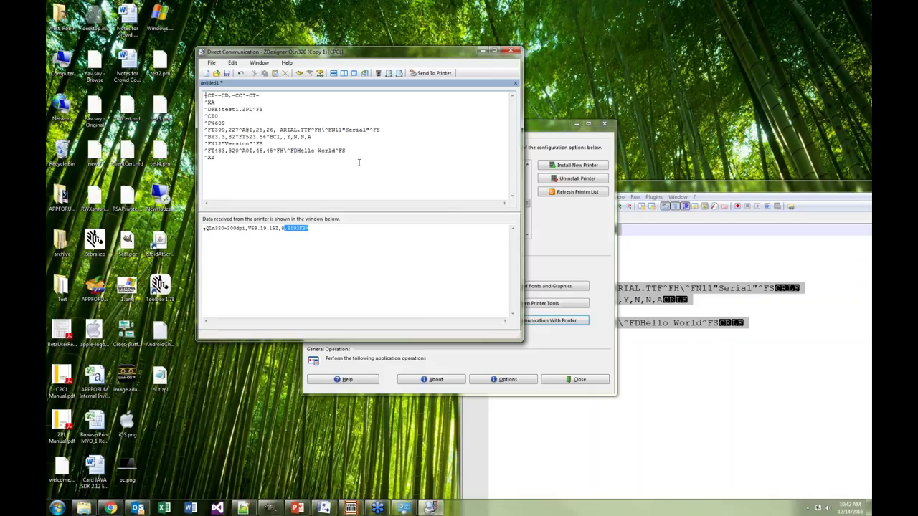
Send the pasted label code, then send ^XA^HWE:*^XZ to list the printer's E: files
click(432, 72)
text(^XA)
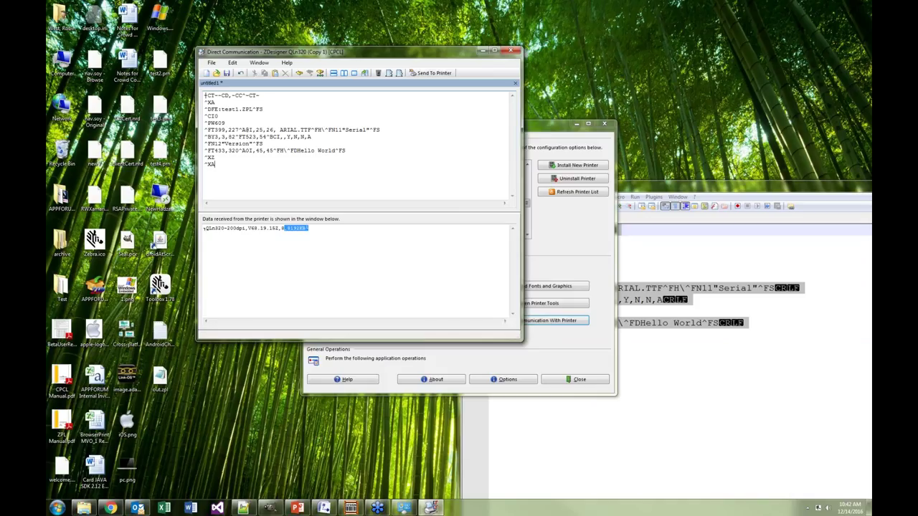
key(BackSpace)
key(BackSpace)
text(^XA^HWE:*^XZ)
drag(249, 167, 204, 166)
click(433, 73)
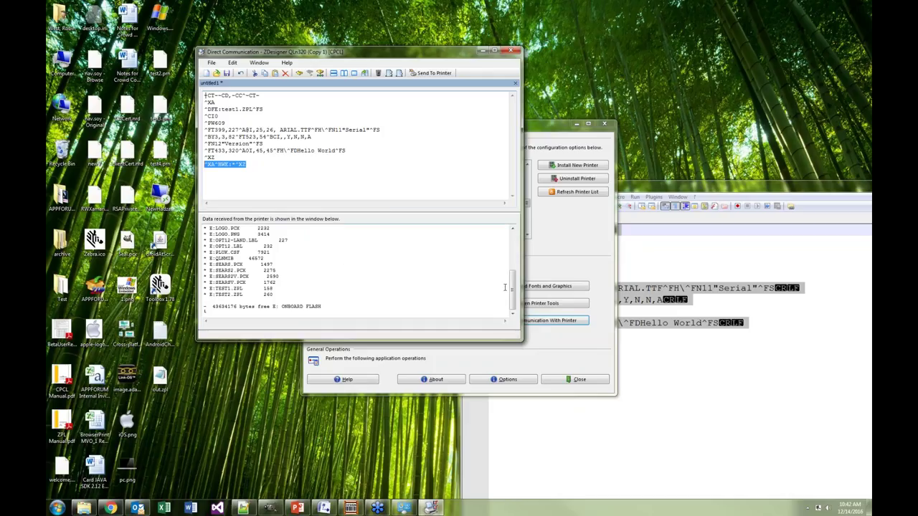
Type the recall command ^XA^XFE:test1.ZPL^XZ on a new line and select it
drag(512, 291, 513, 288)
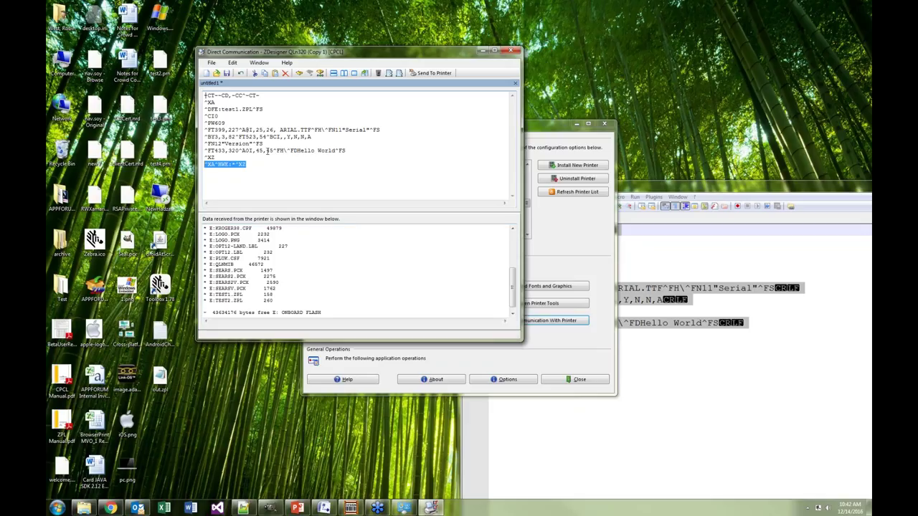
click(250, 164)
text(^XA)
text(^XFE:test1.)
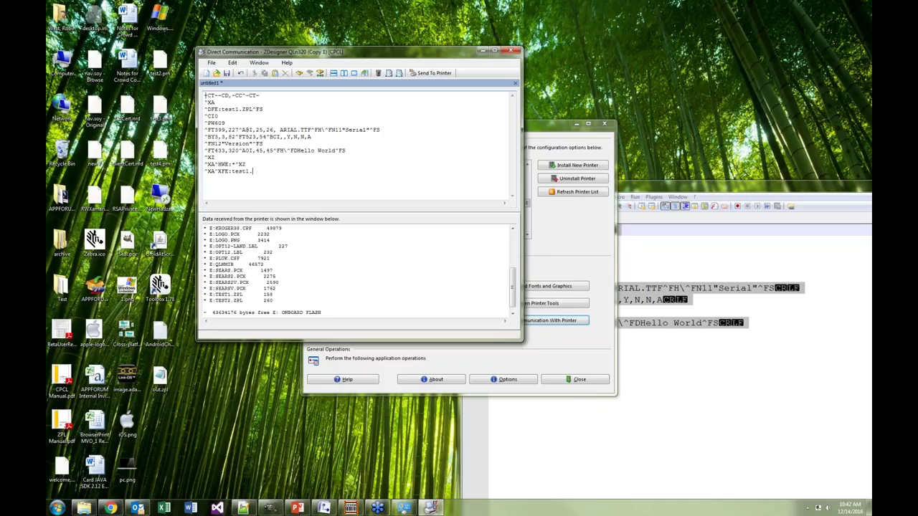
text(ZPL^XZ)
key(shift+Home)
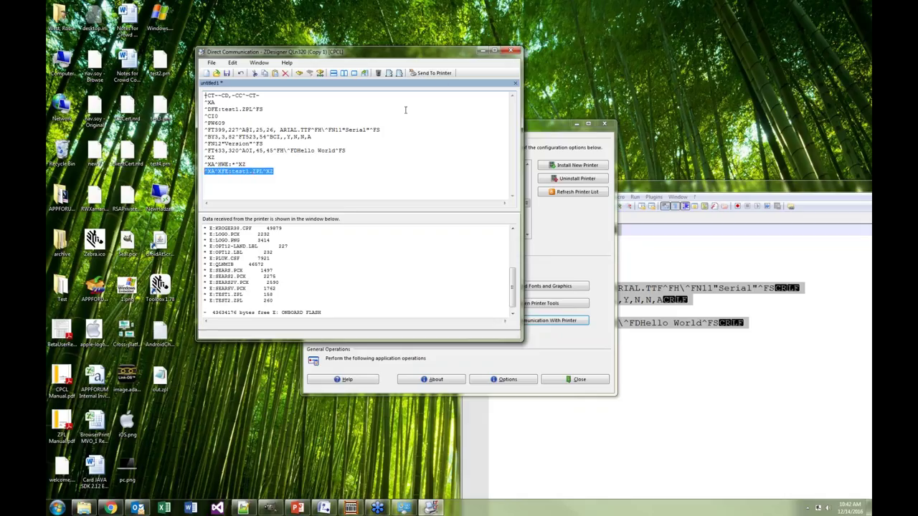
Send the test1.ZPL recall command to the printer and move the communication window aside
click(434, 73)
drag(342, 52, 640, 265)
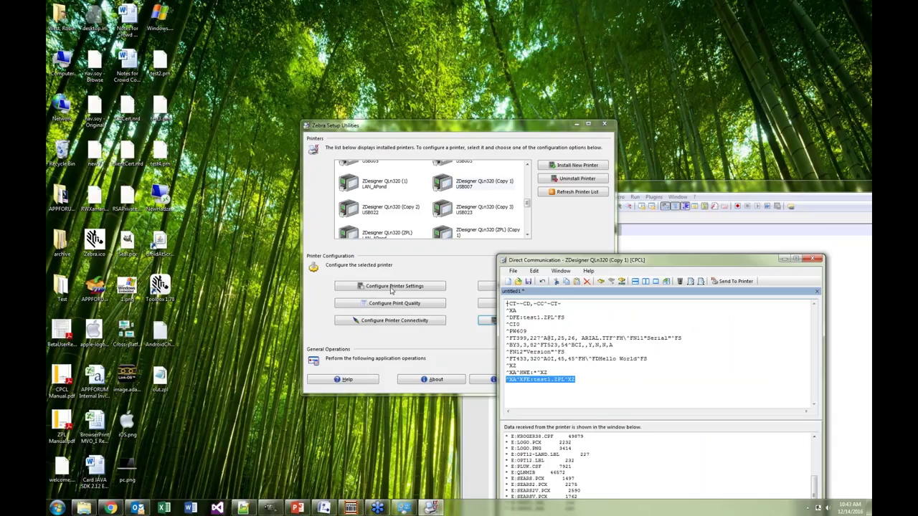
drag(529, 262, 512, 177)
click(555, 296)
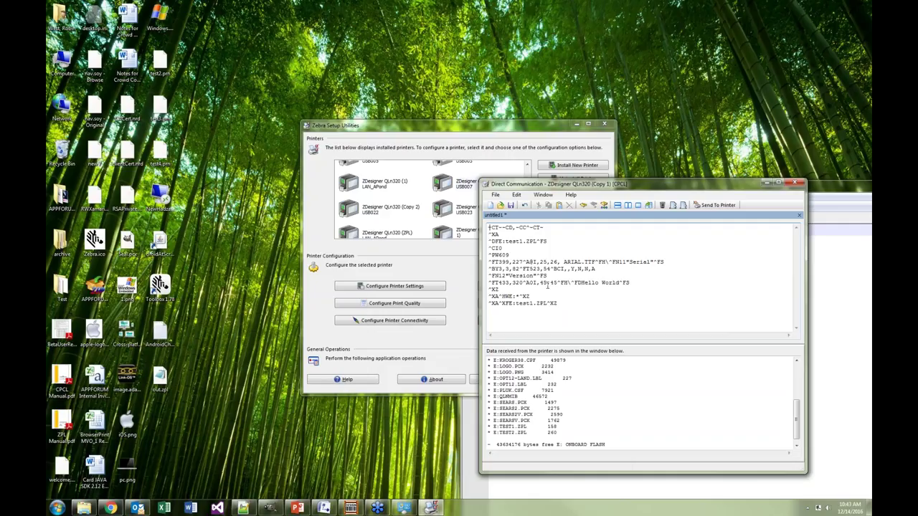
Change the field origin ^FT399,227 to ^FT400,250 in the label code
double_click(505, 261)
text(400)
double_click(513, 262)
text(250)
drag(492, 262, 524, 262)
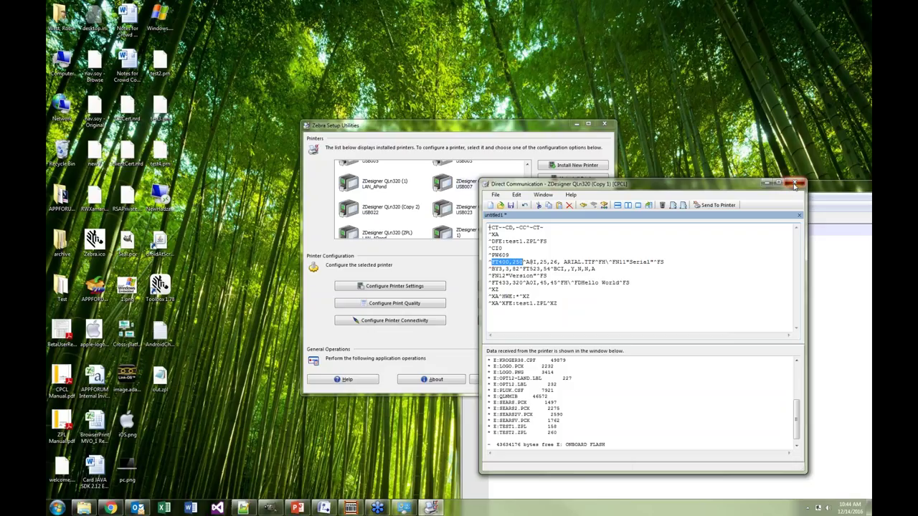
Close the Direct Communication editor without saving and bring Chrome with the ZPL guide forward
click(794, 185)
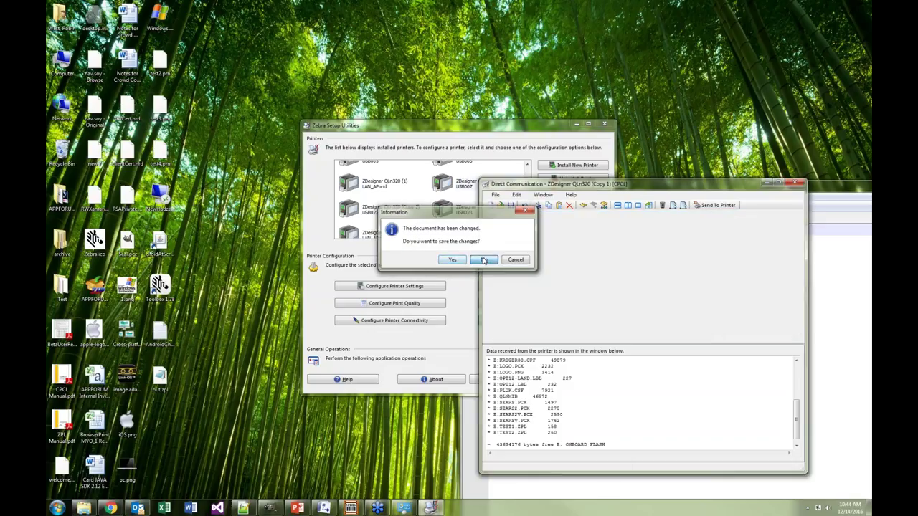
click(484, 259)
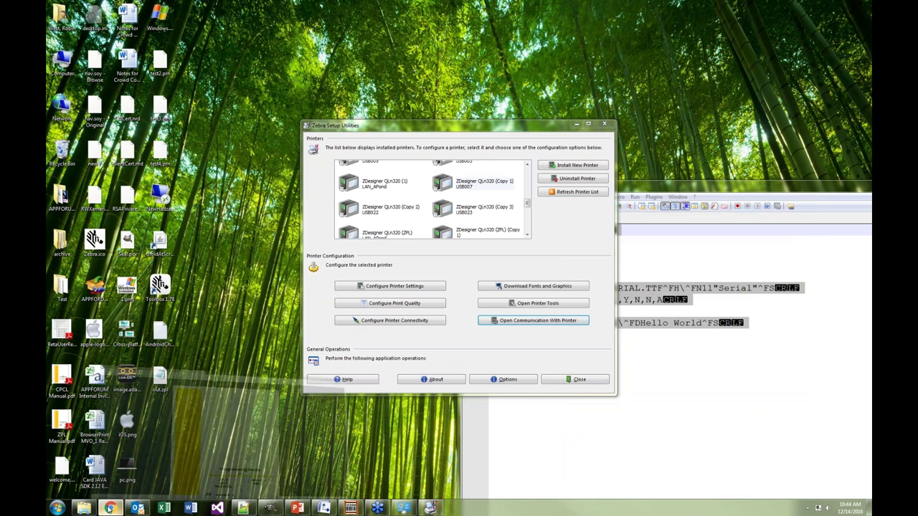
click(165, 437)
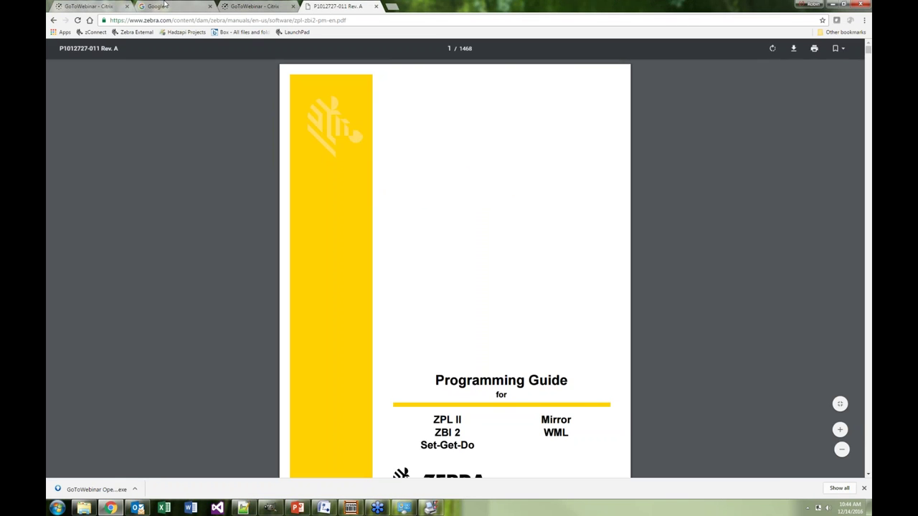
In the Google tab, load the printer's home page at 10.80.127.82/index.html
click(165, 7)
click(337, 20)
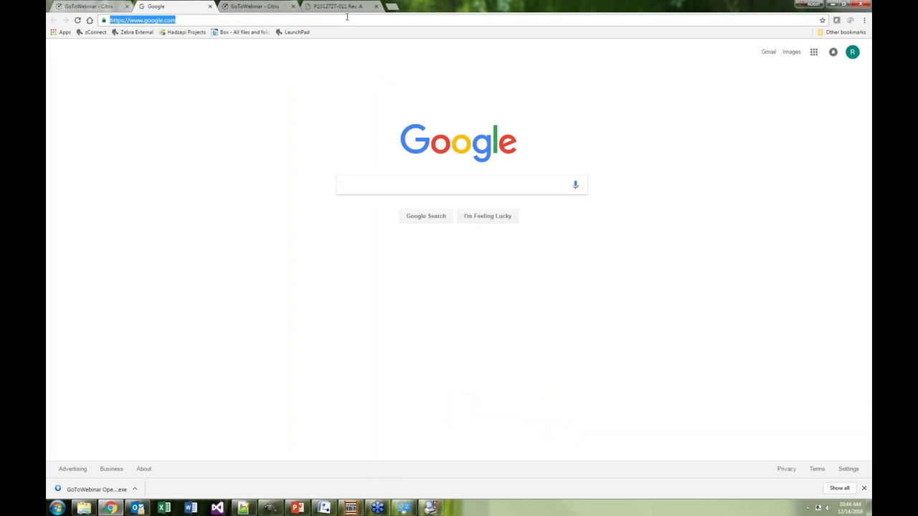
text(10)
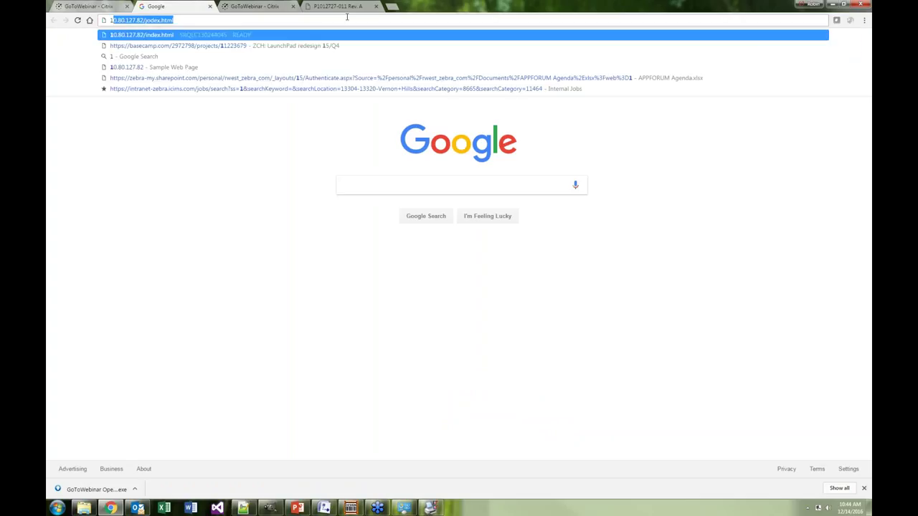
text(.80)
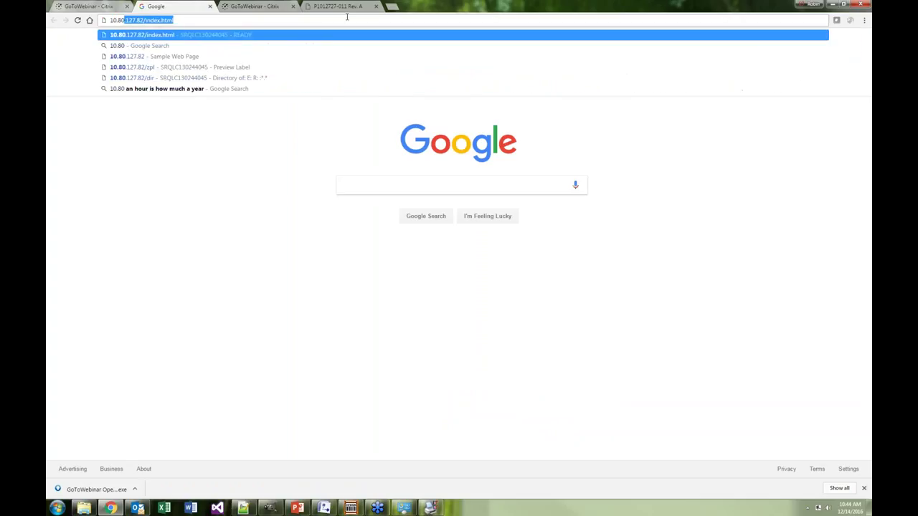
text(.12)
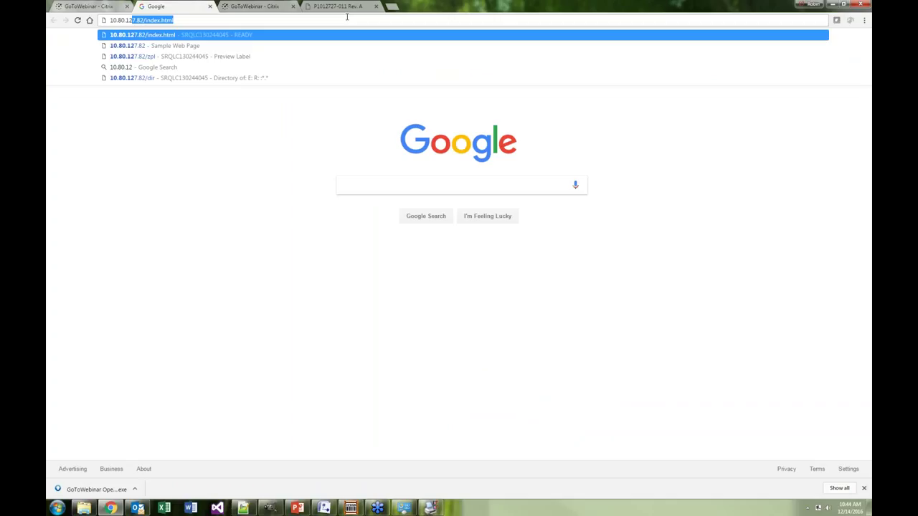
text(7.)
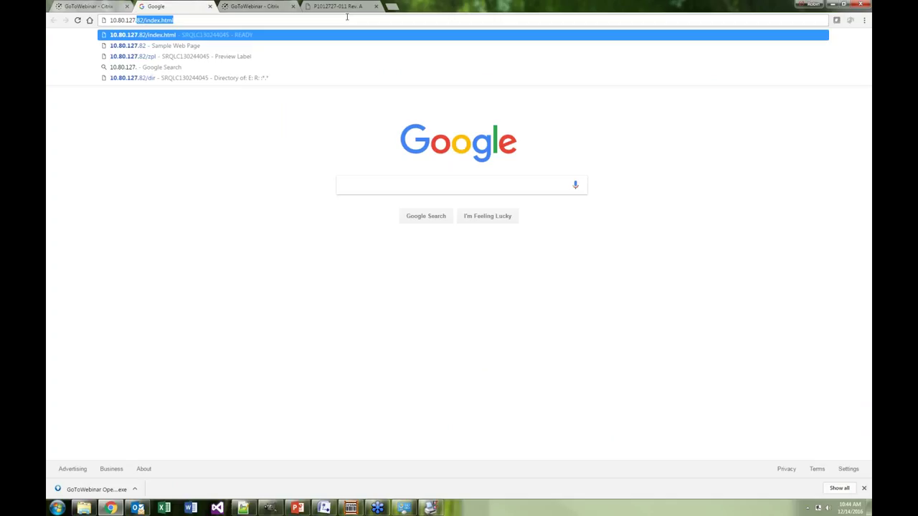
text(82)
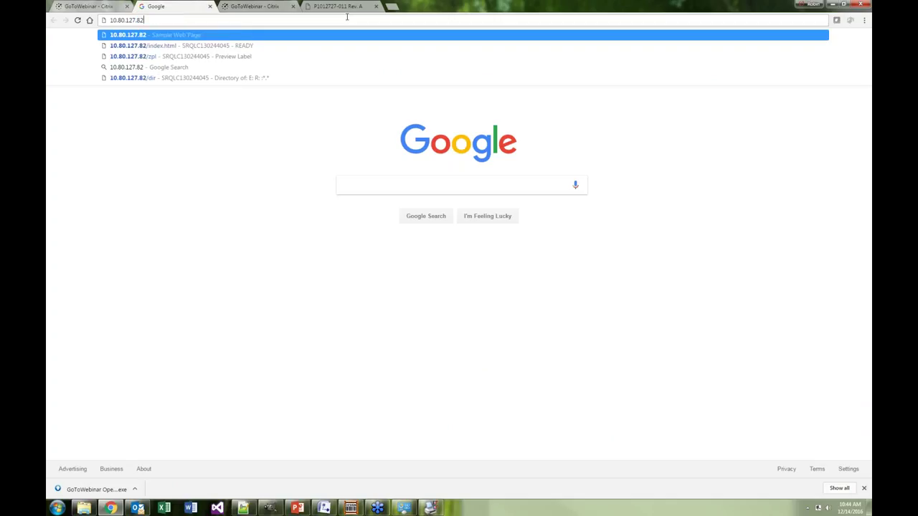
text(/index.html)
key(Return)
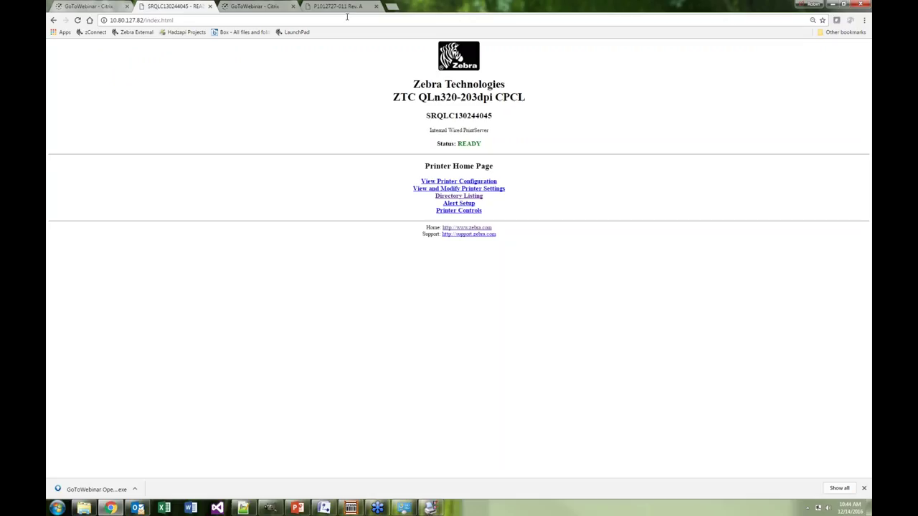
Reload the printer home page and briefly view the Printer Configuration listing
click(78, 20)
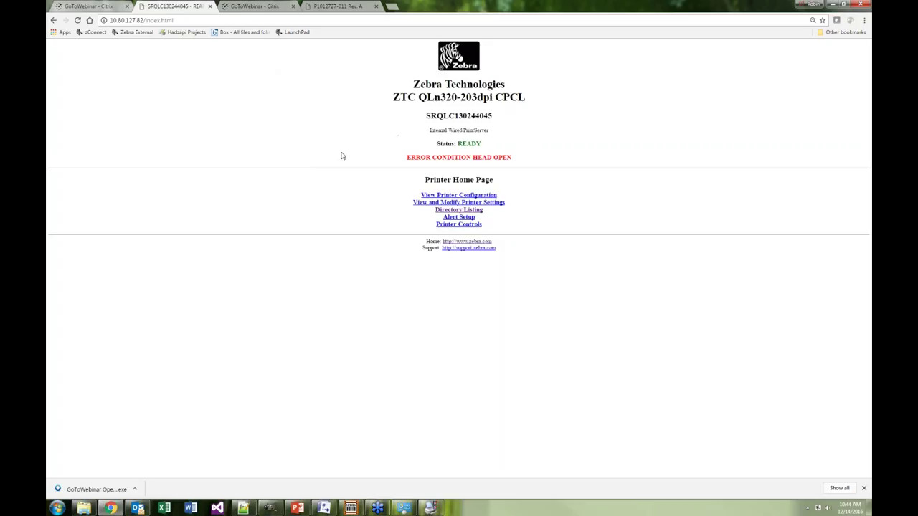
click(77, 20)
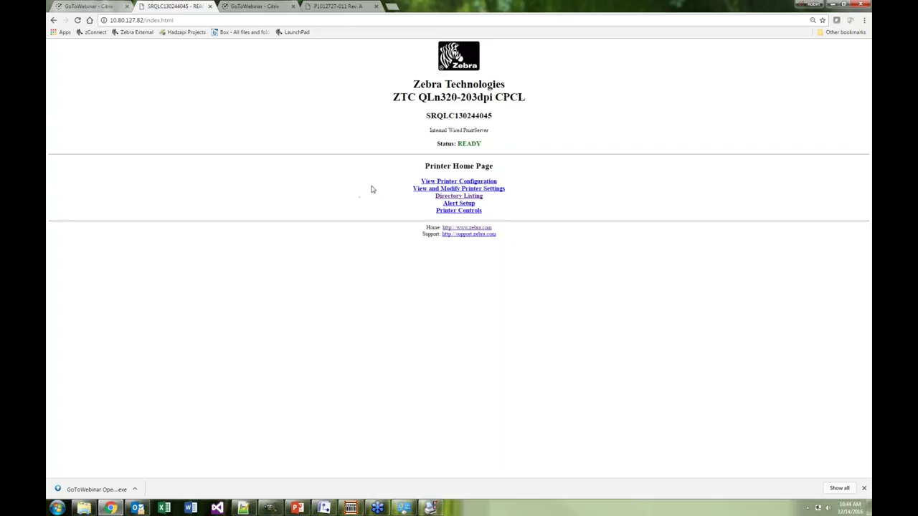
click(454, 182)
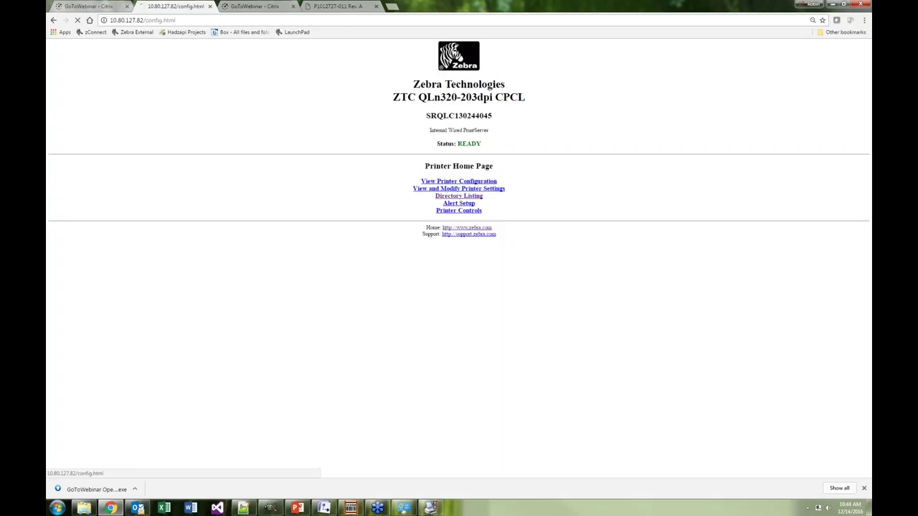
click(53, 21)
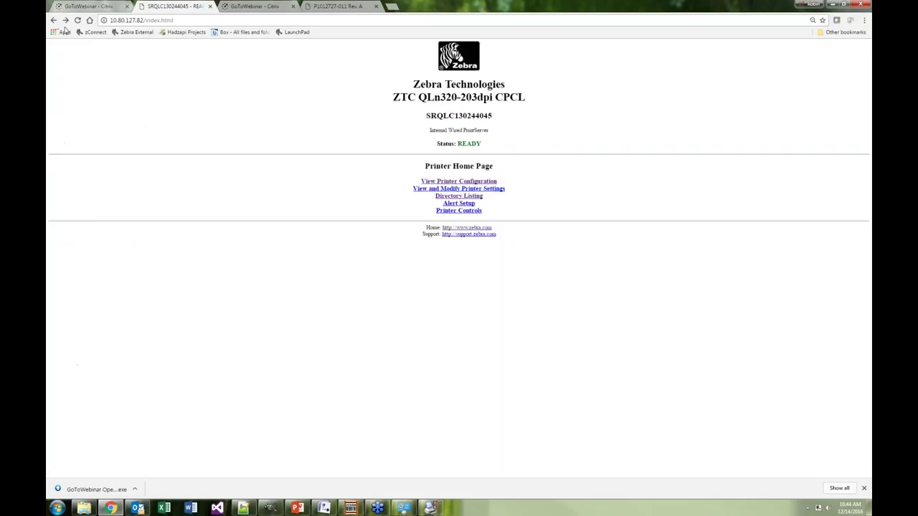
Open View and Modify Printer Settings, submit the admin password, save it, and proceed
click(419, 190)
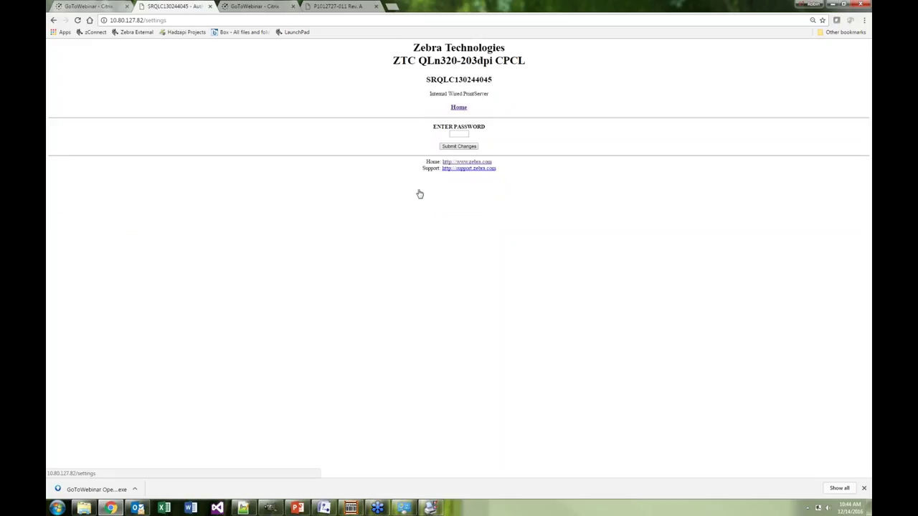
click(455, 135)
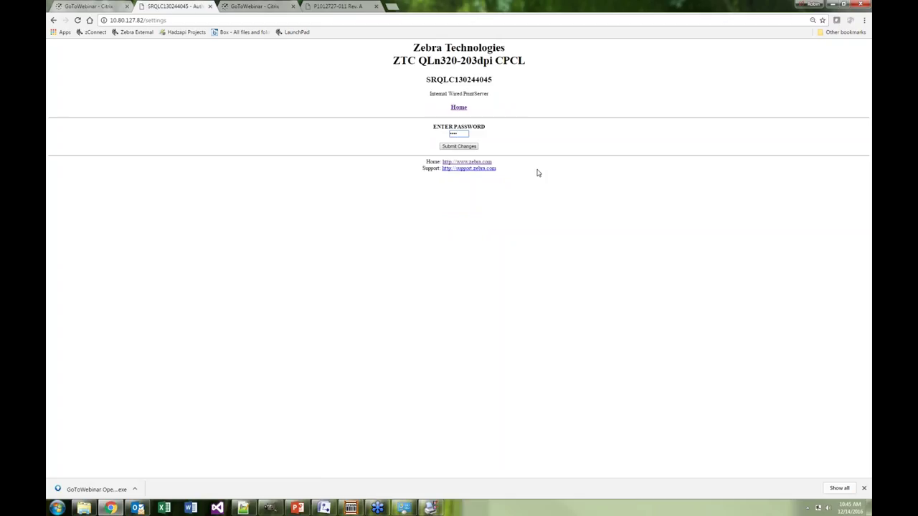
text(4)
click(462, 147)
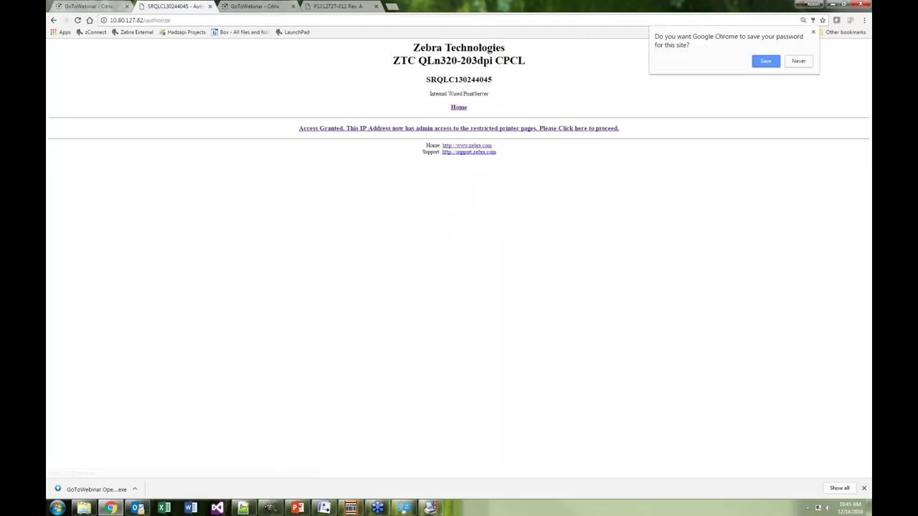
click(765, 63)
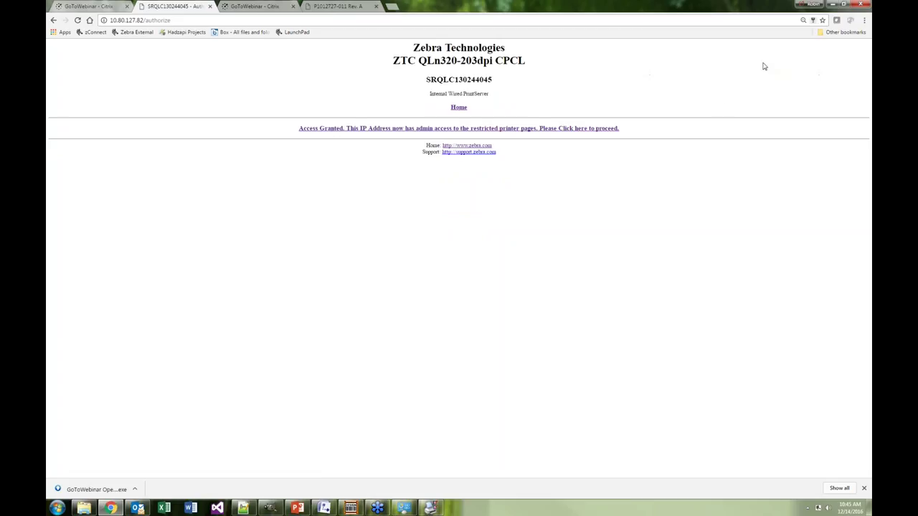
click(480, 133)
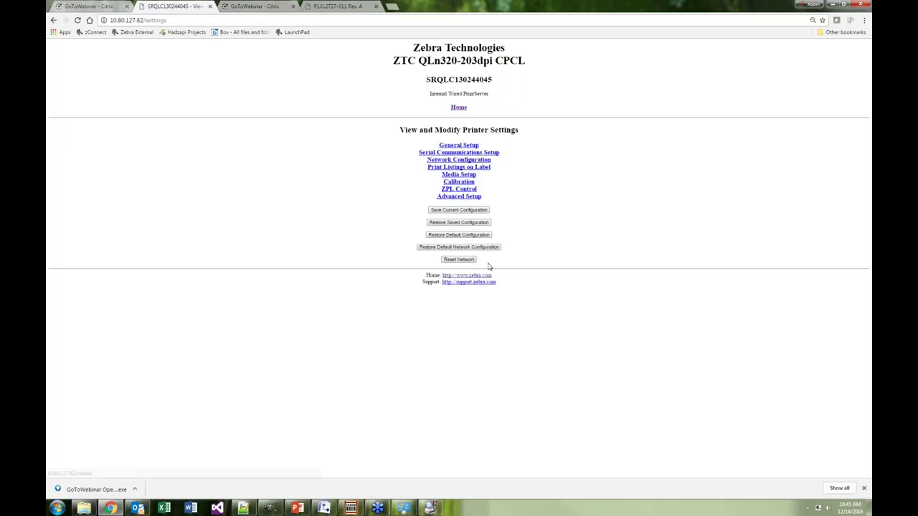
From Home, open the Directory Listing of stored files and start a new script
click(458, 107)
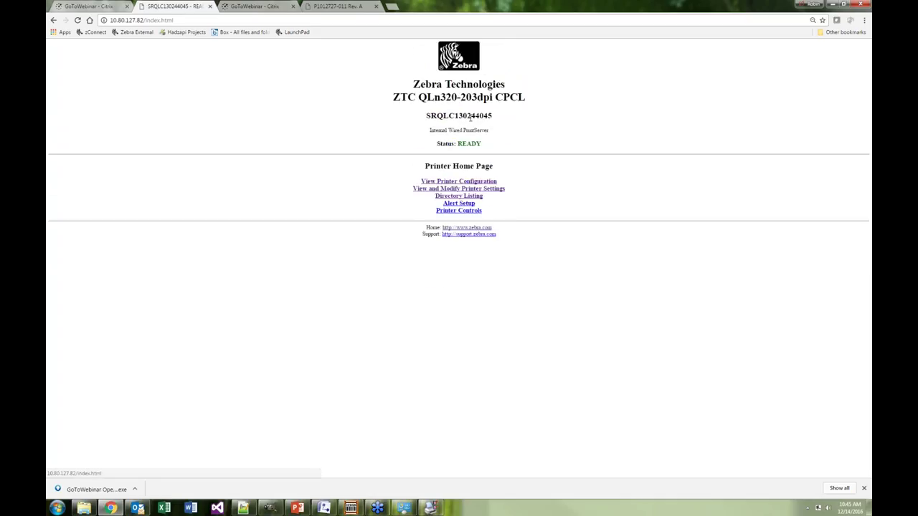
click(459, 196)
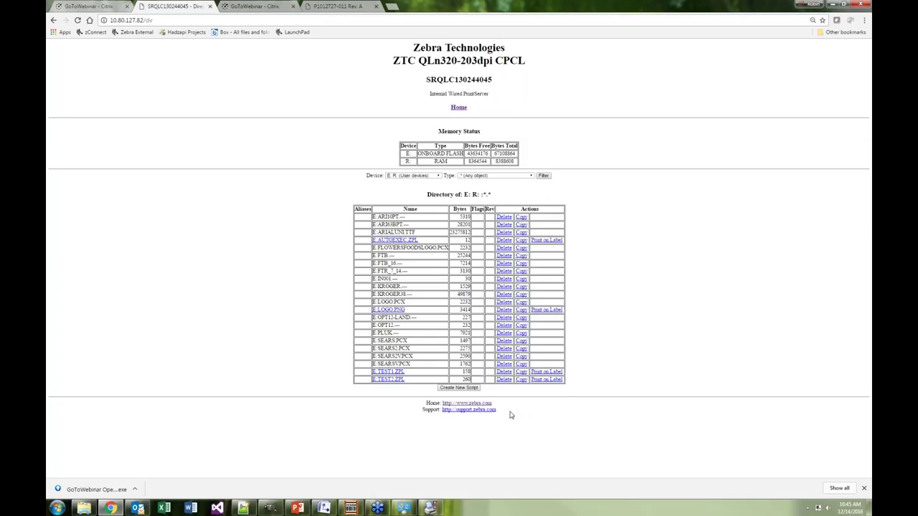
click(452, 388)
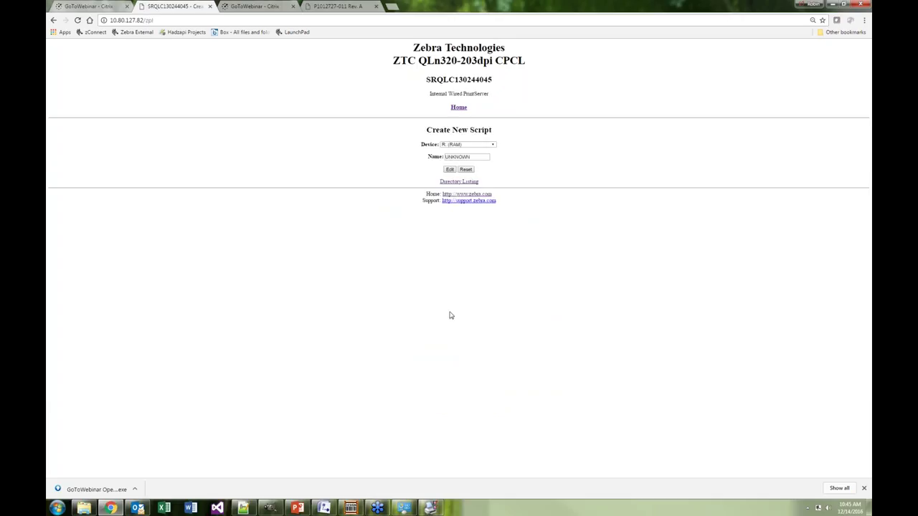
Name the new script Test and open the empty R:Test.ZPL for editing
drag(475, 156, 427, 162)
text(t)
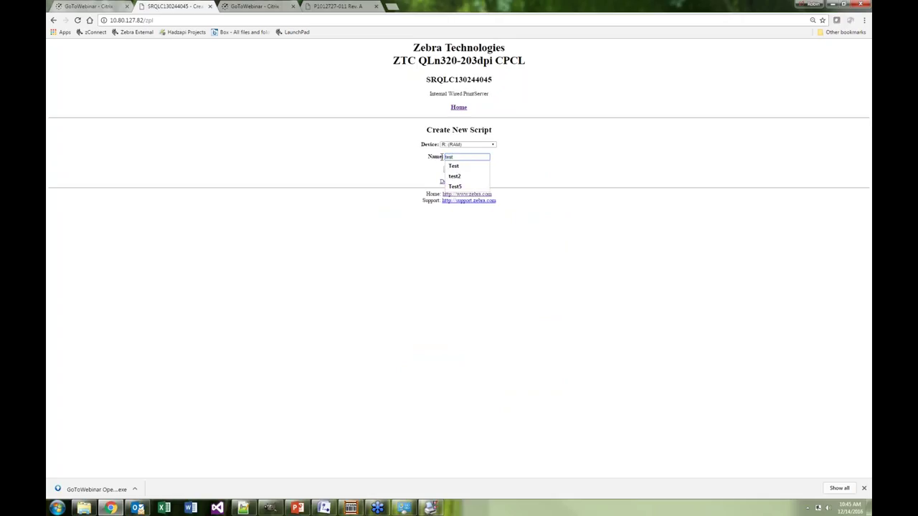
text(est)
key(Down)
key(Return)
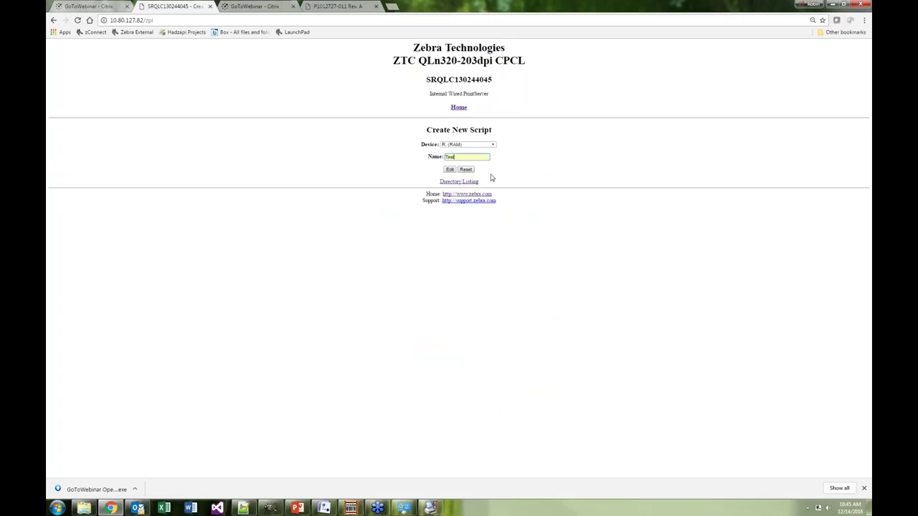
click(450, 169)
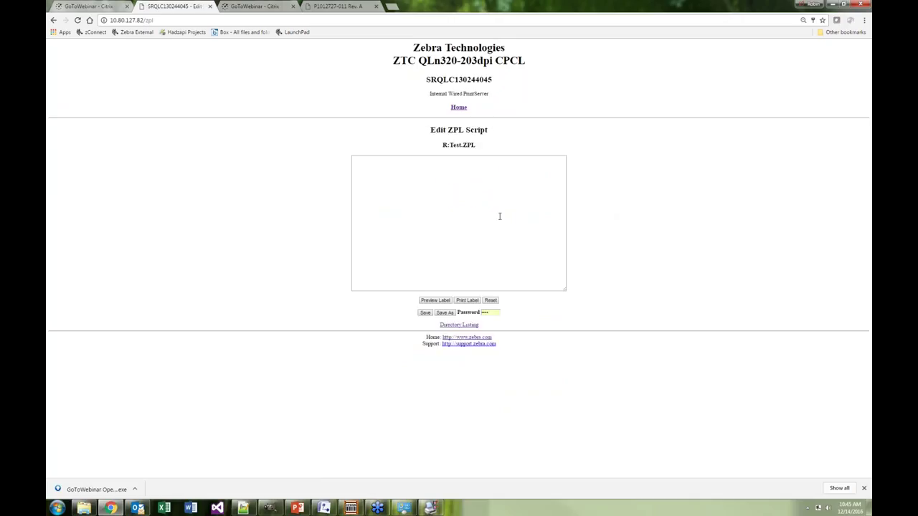
click(499, 216)
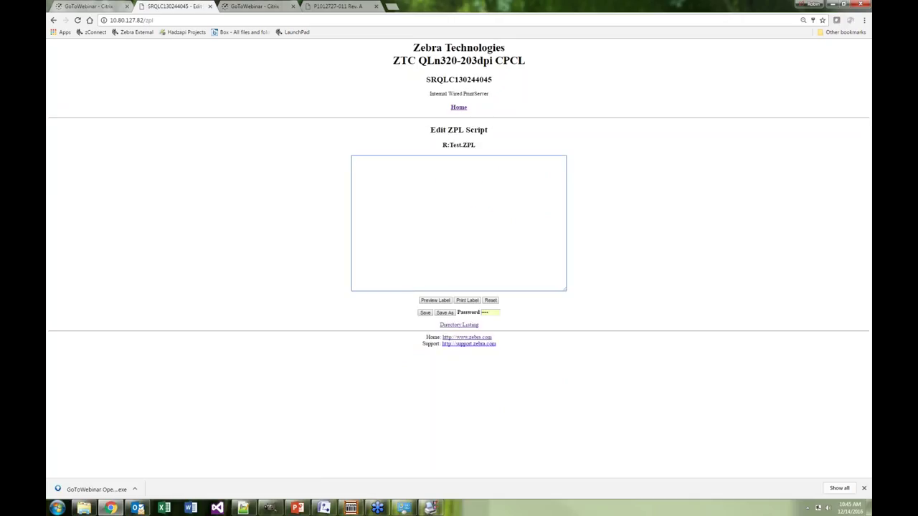
Switch to the out.zpl file, then bring the Hello World label in ZebraDesigner forward
key(alt+Tab)
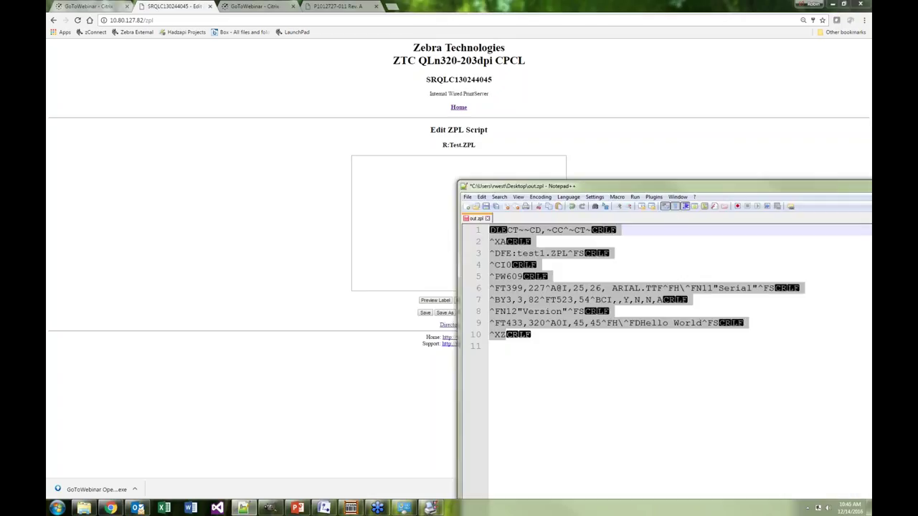
click(701, 255)
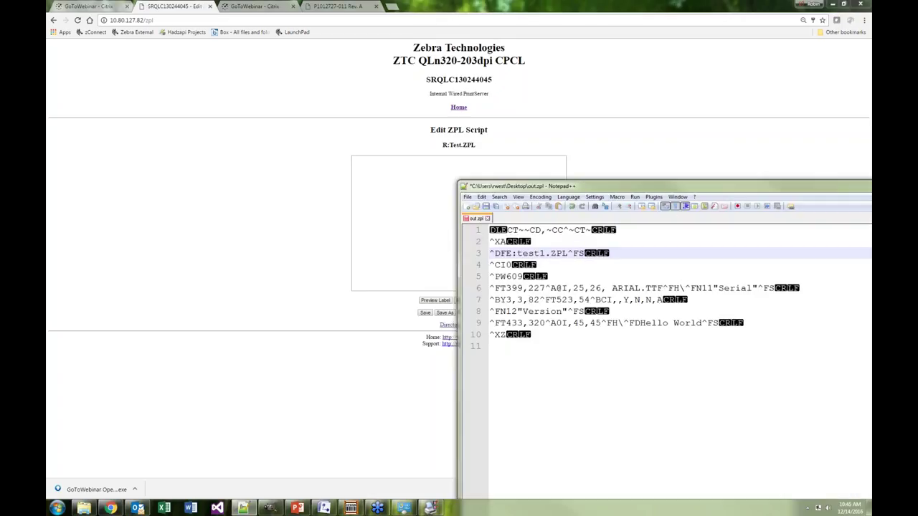
click(350, 508)
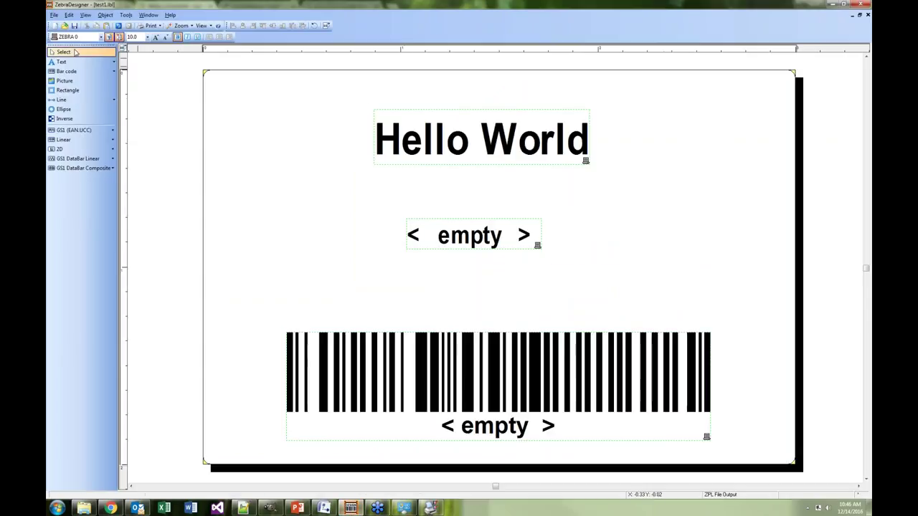
Review the first ten lines of the exported ZPL code in Notepad++
click(53, 14)
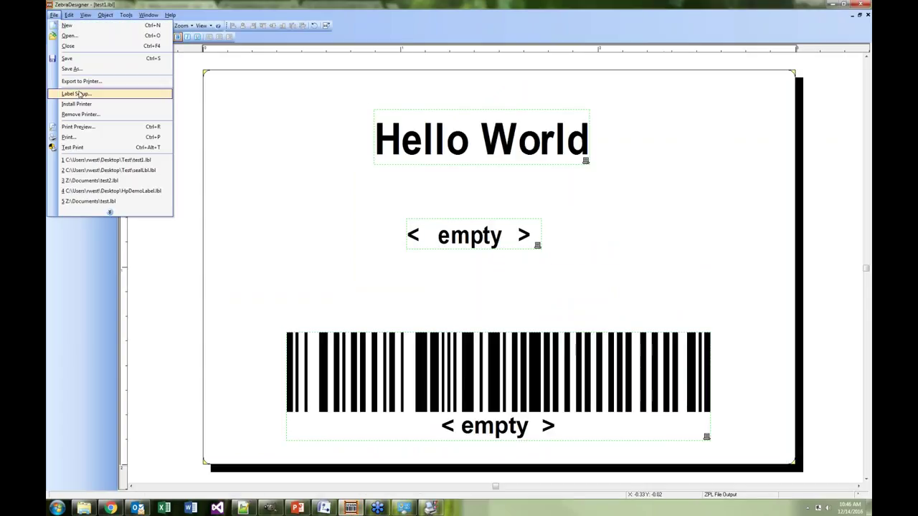
key(alt+Tab)
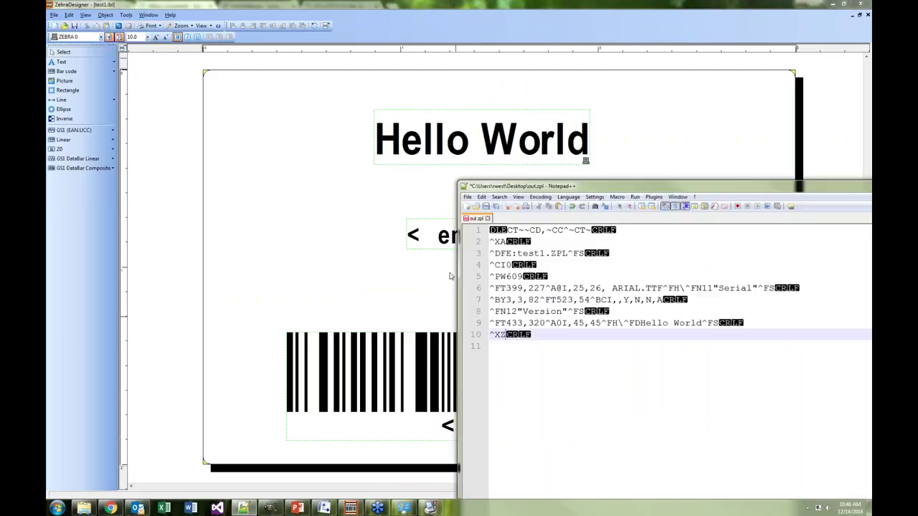
drag(496, 230, 524, 340)
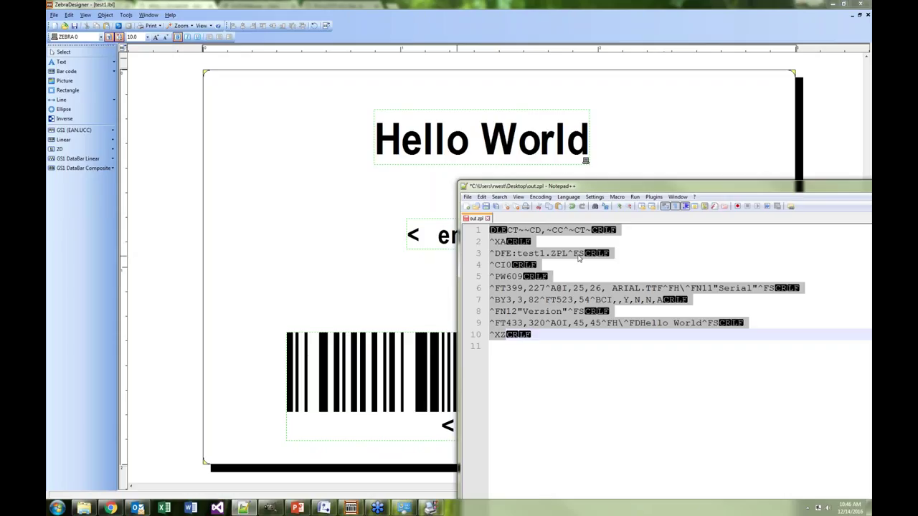
click(553, 333)
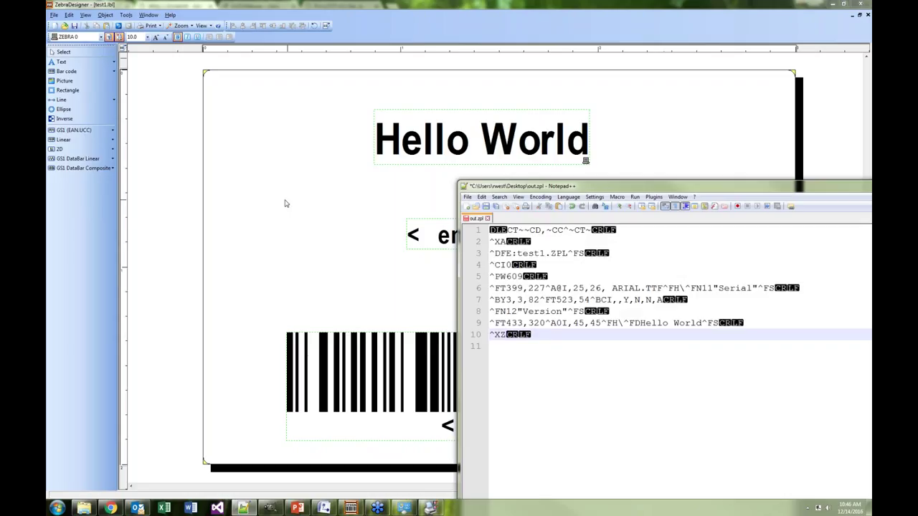
click(286, 203)
Print the label with version 1234 to regenerate the out.zpl file
click(55, 15)
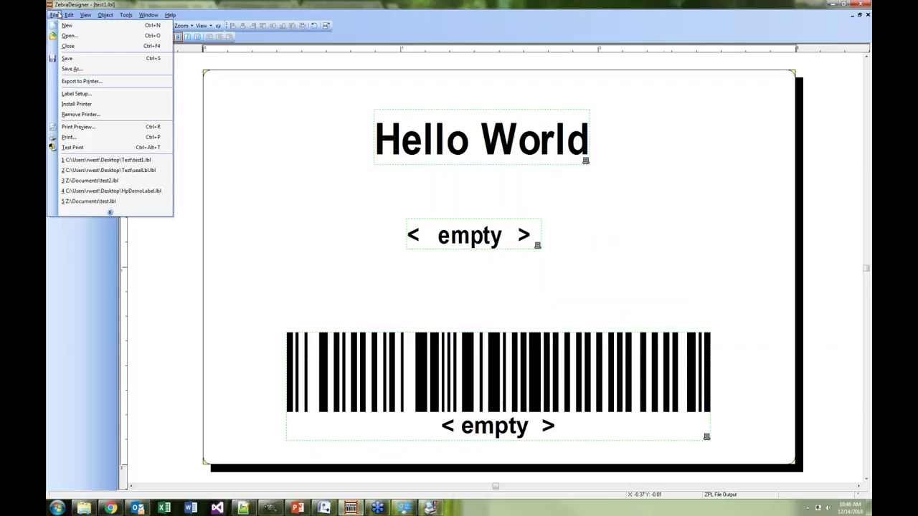
click(71, 137)
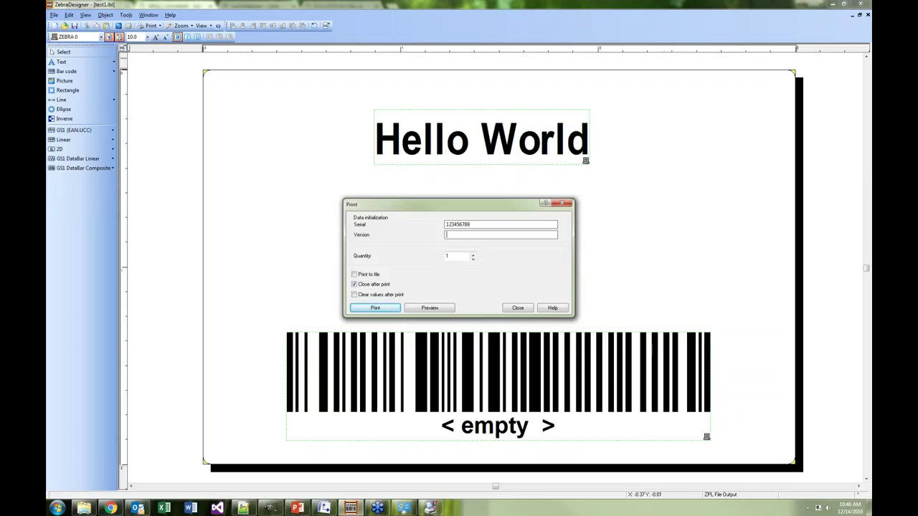
text(123456789)
click(373, 307)
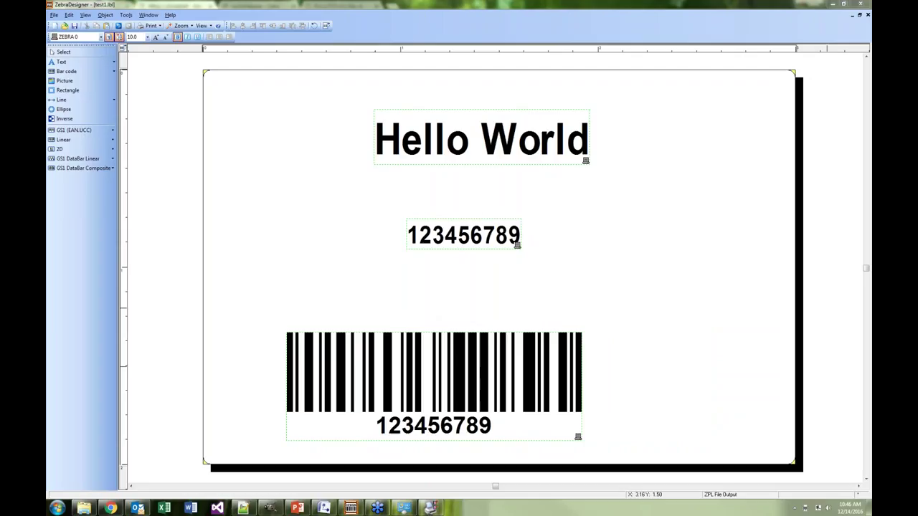
key(alt+Tab)
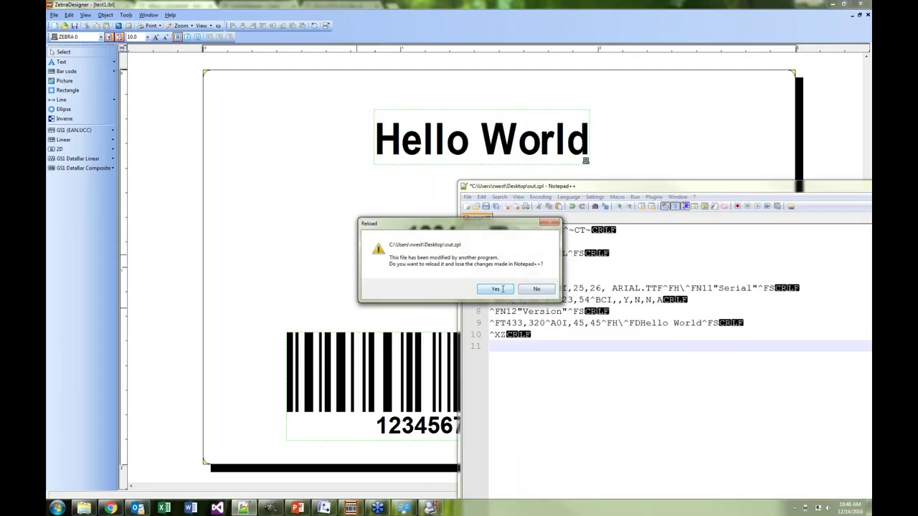
Reload out.zpl, copy its eight lines into the printer's R:Test.ZPL script area, and preview
click(495, 289)
drag(594, 186, 602, 176)
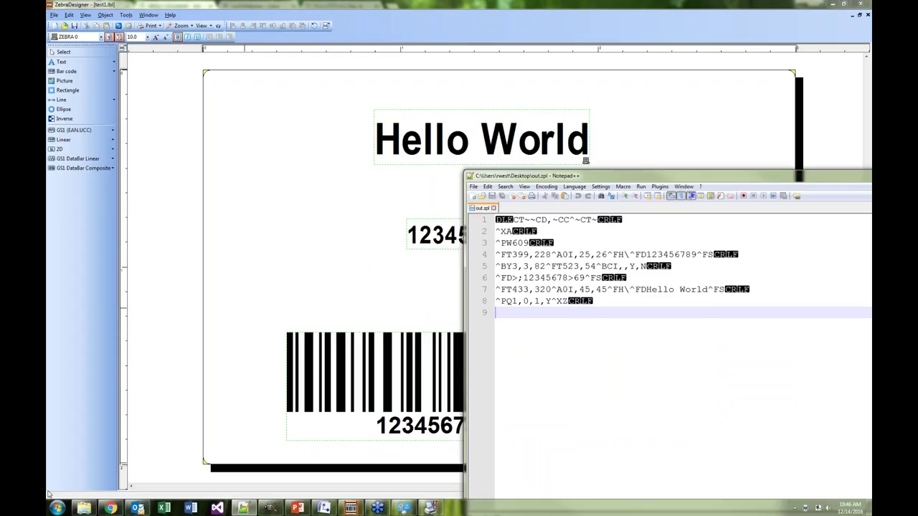
click(111, 508)
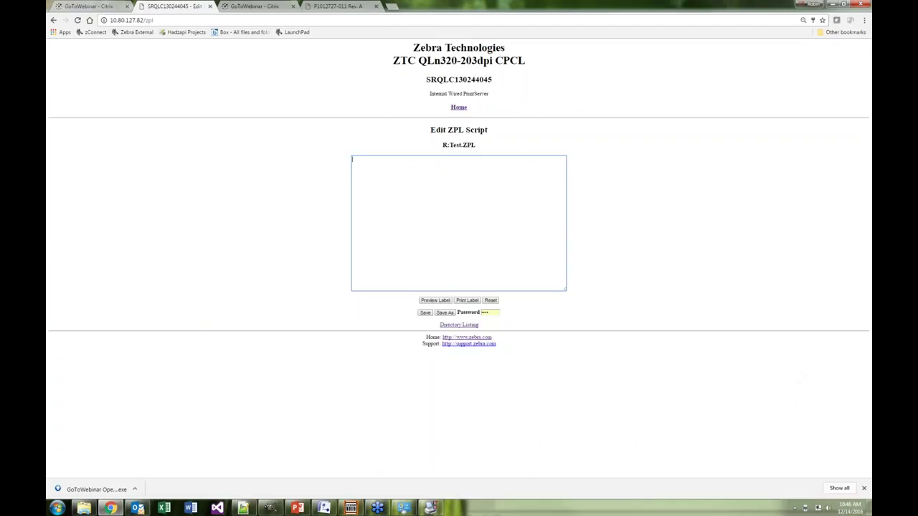
key(alt+Tab)
drag(562, 309, 455, 216)
key(ctrl+c)
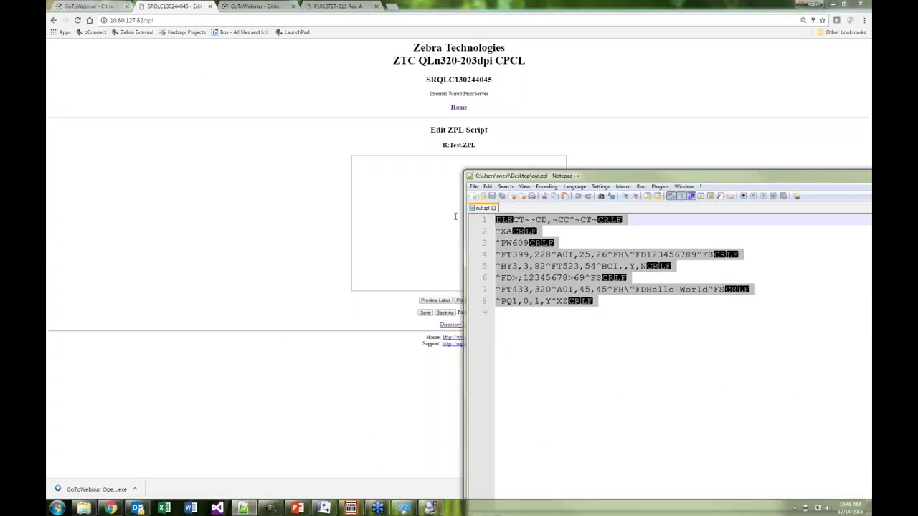
click(373, 206)
key(ctrl+v)
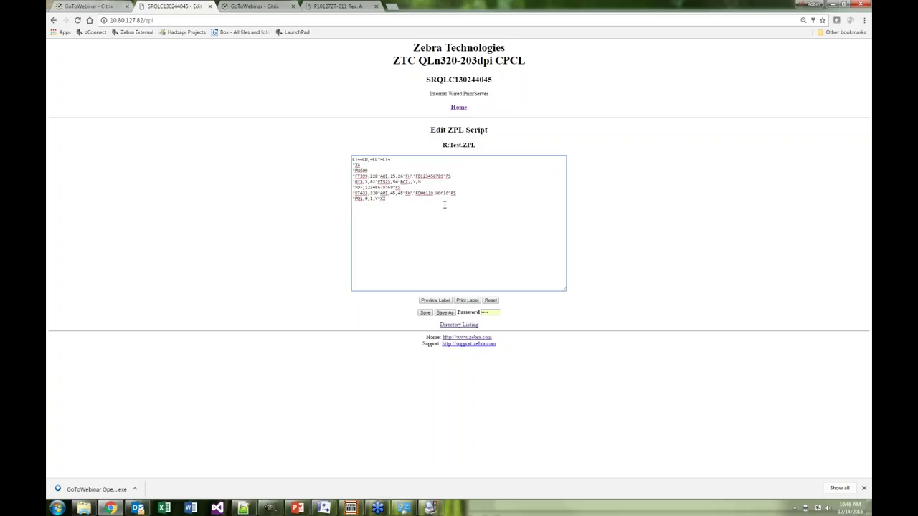
click(429, 302)
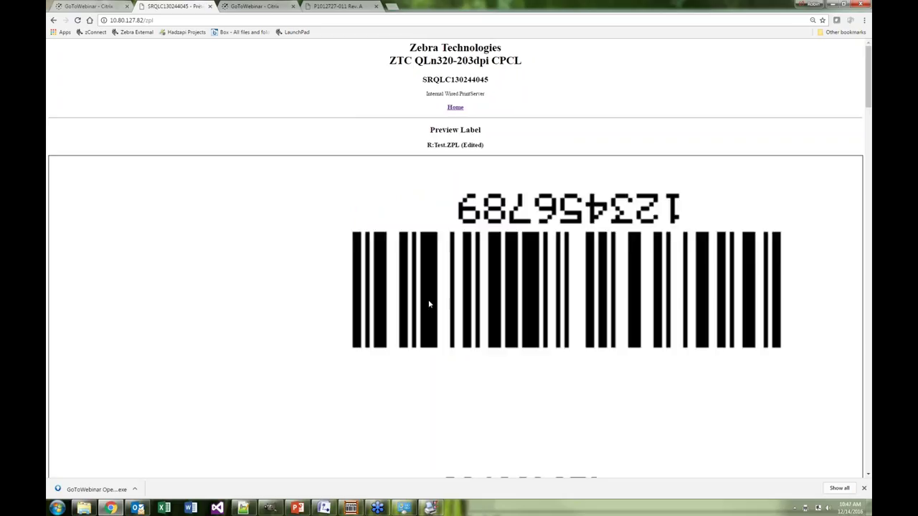
Scroll the preview and zoom the browser out to fit the whole label
scroll(531, 271, down, 7)
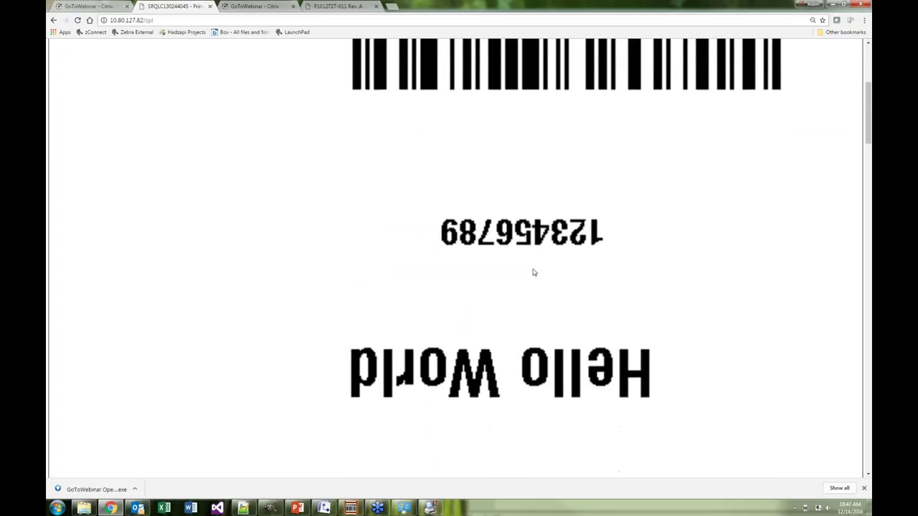
scroll(535, 278, down, 2)
scroll(535, 278, up, 3)
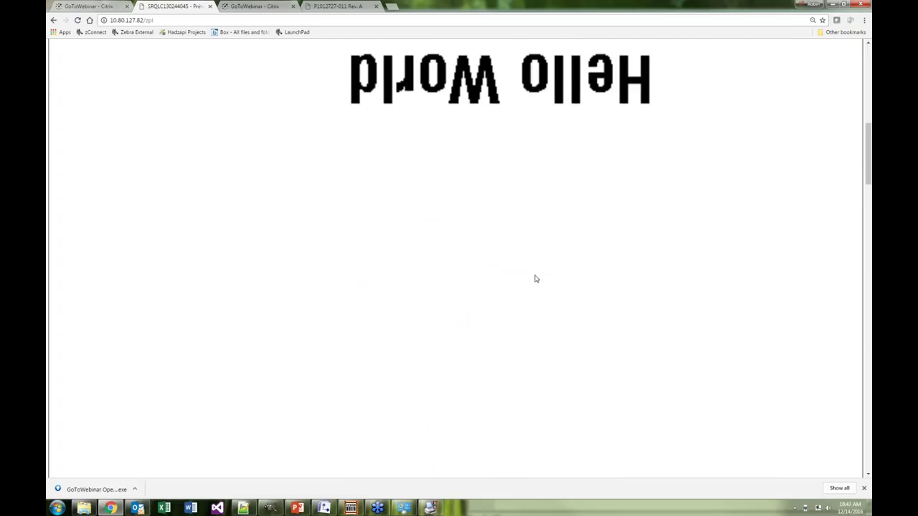
click(865, 20)
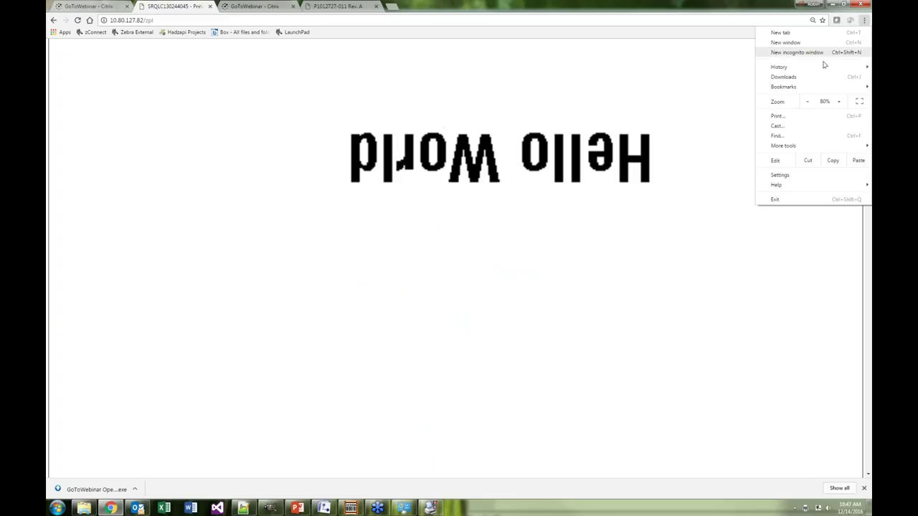
click(808, 102)
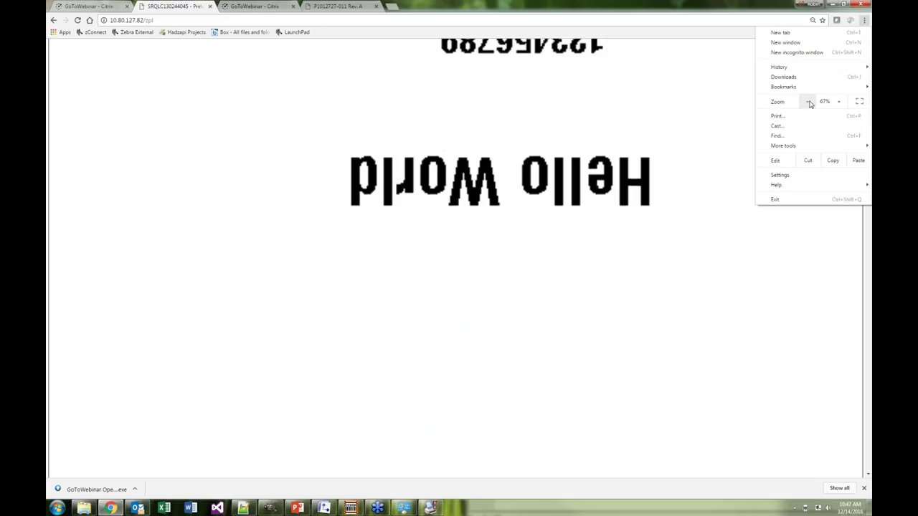
click(808, 101)
click(809, 102)
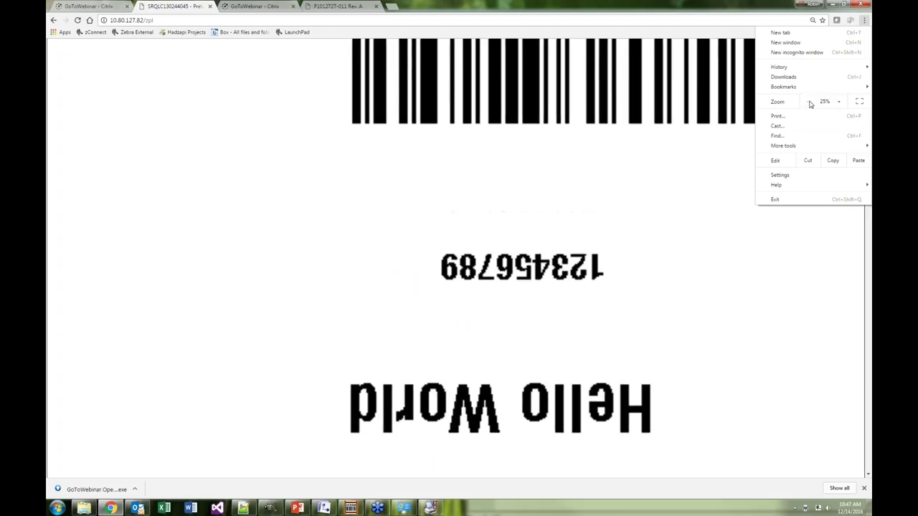
click(603, 207)
scroll(606, 205, up, 3)
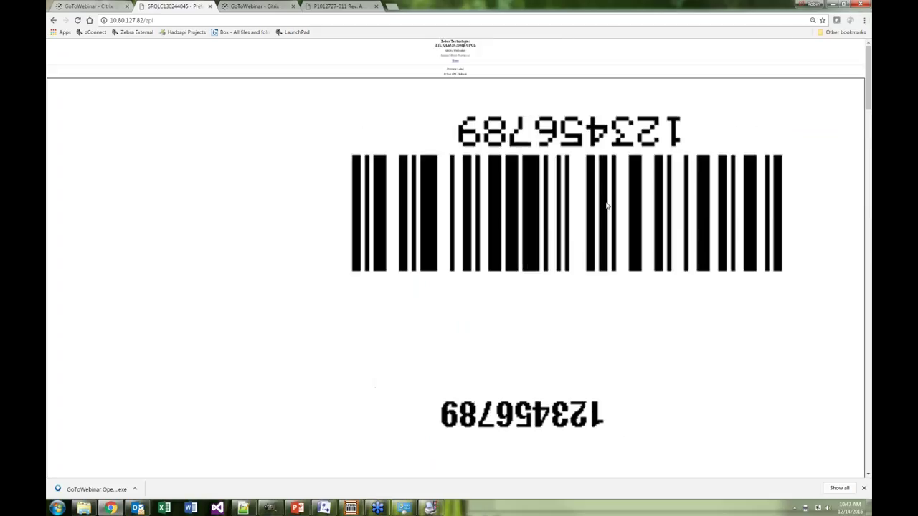
Restore the browser zoom to 80%
click(864, 20)
click(836, 102)
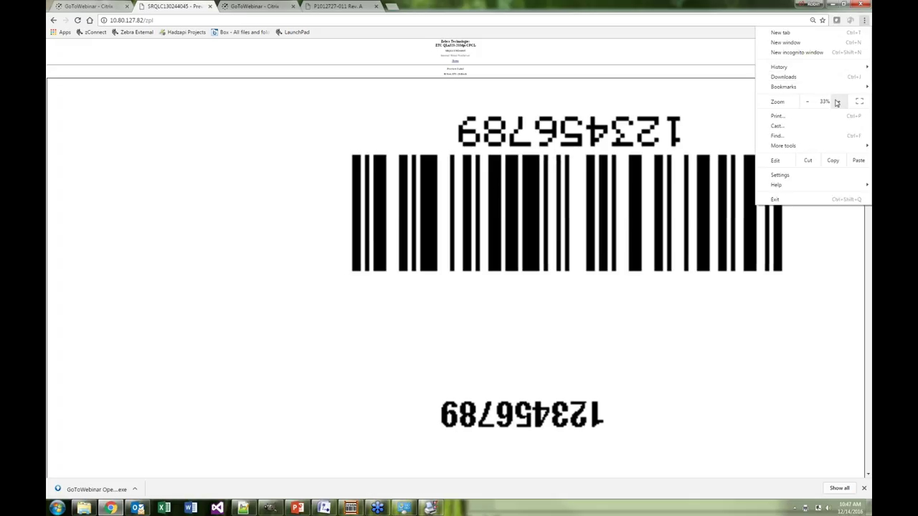
click(838, 102)
click(839, 102)
click(840, 103)
click(839, 103)
click(103, 436)
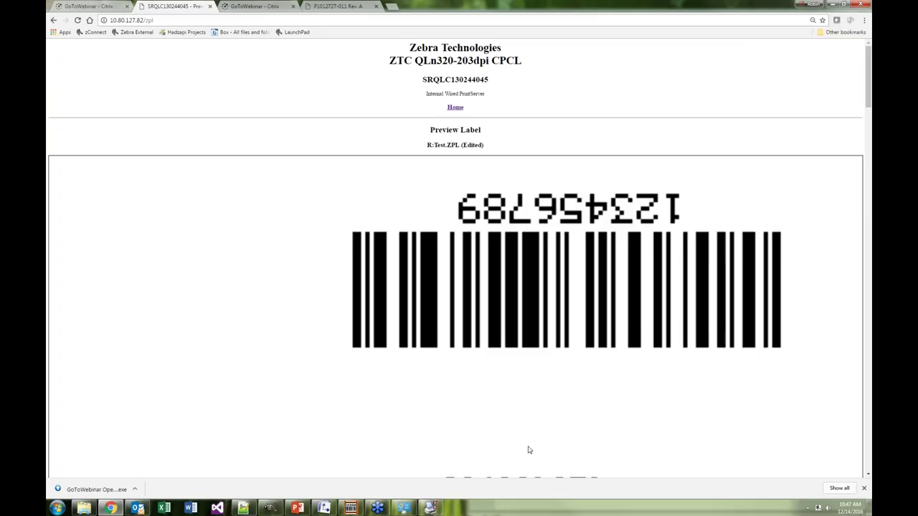
Save the label preview image as test.png, replacing the existing file
right_click(424, 345)
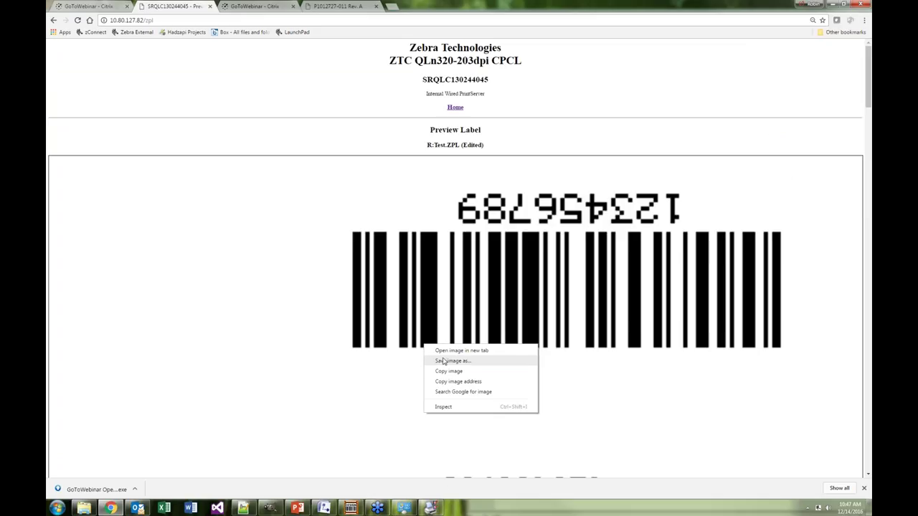
click(457, 361)
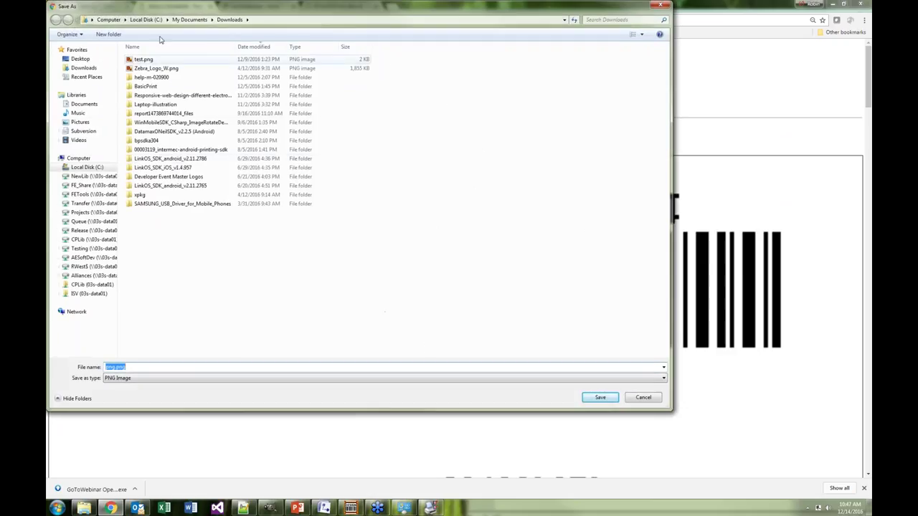
click(143, 60)
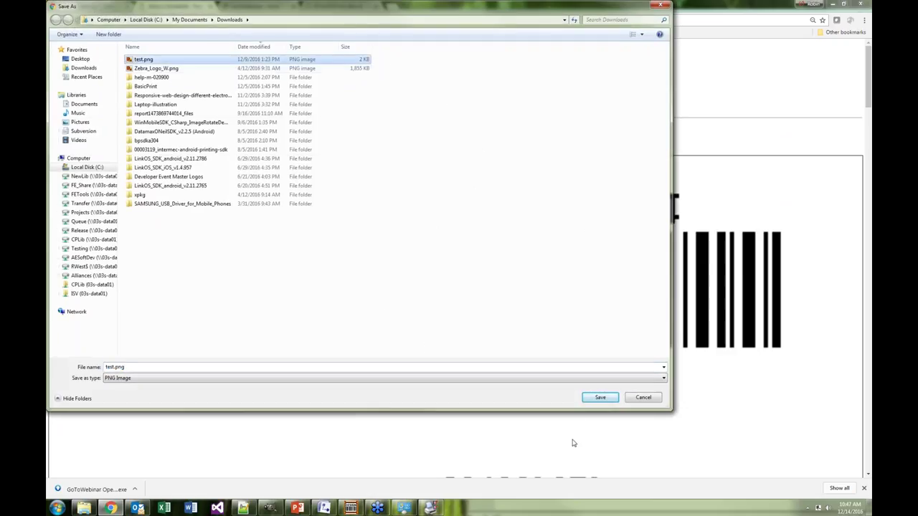
click(593, 400)
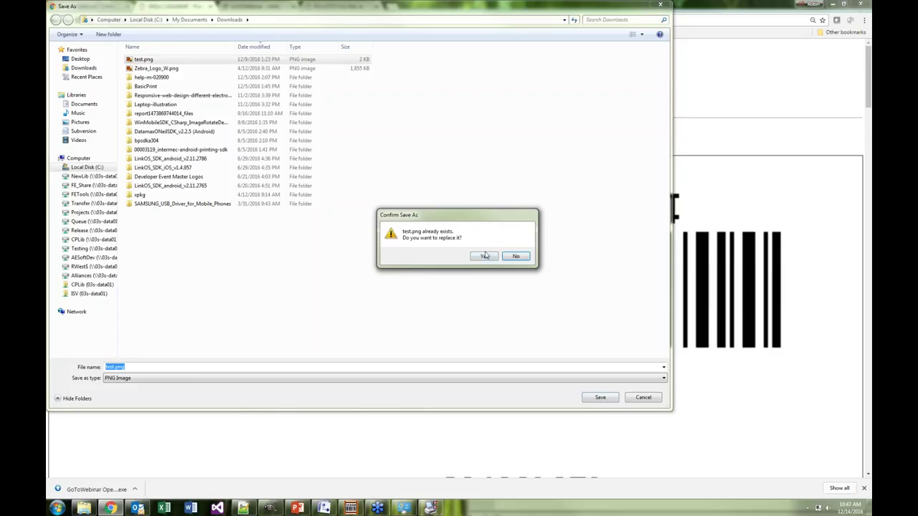
click(486, 256)
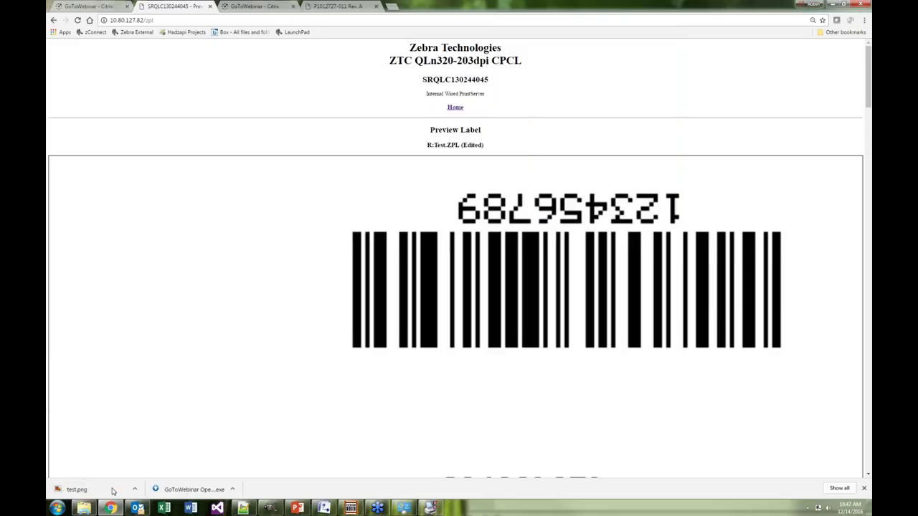
Open the downloaded test.png to view it, then close the image viewer
click(133, 488)
click(150, 435)
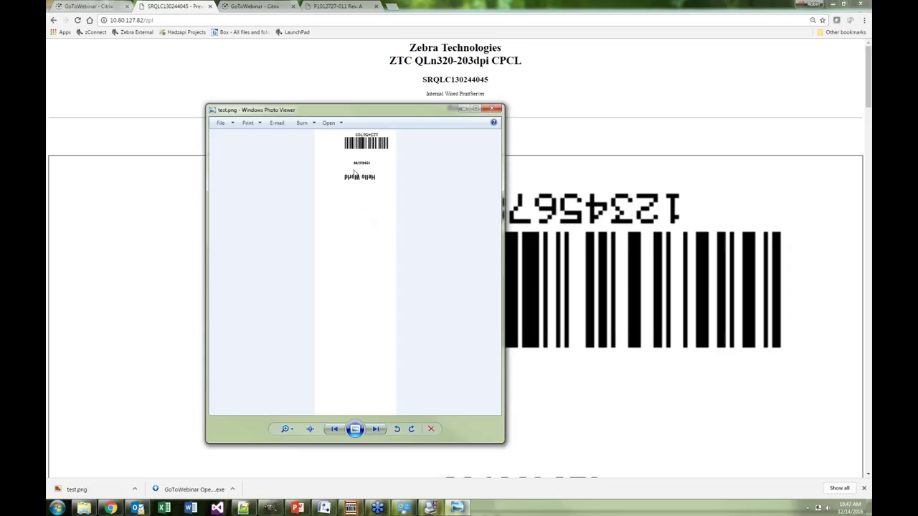
click(493, 108)
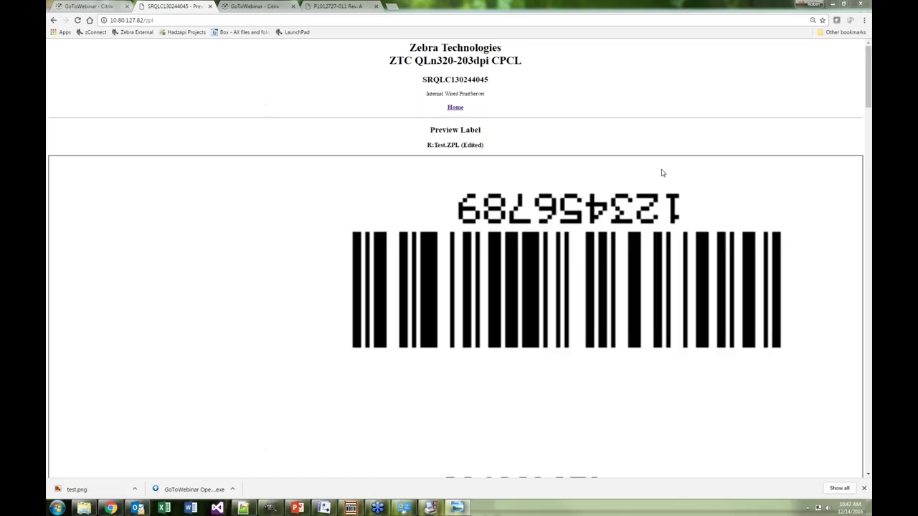
Create a new script named Test on the R: RAM device and open it for editing
click(454, 107)
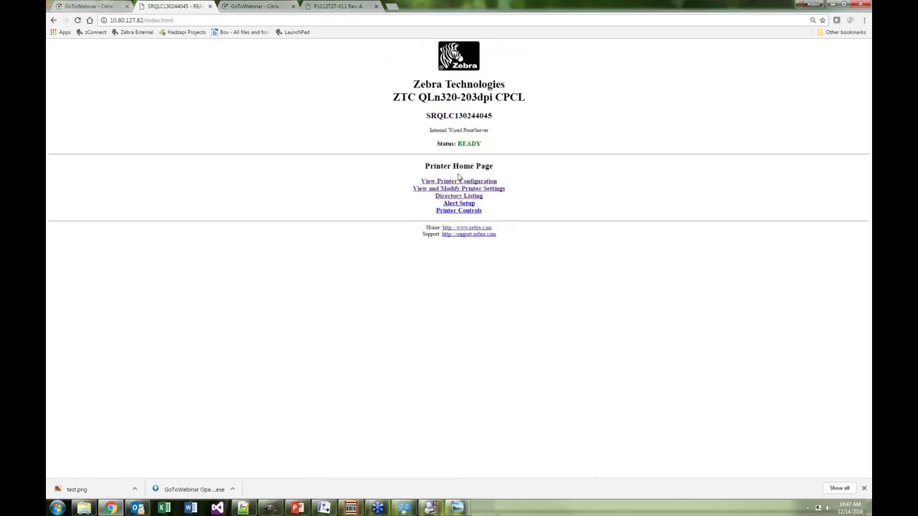
click(456, 197)
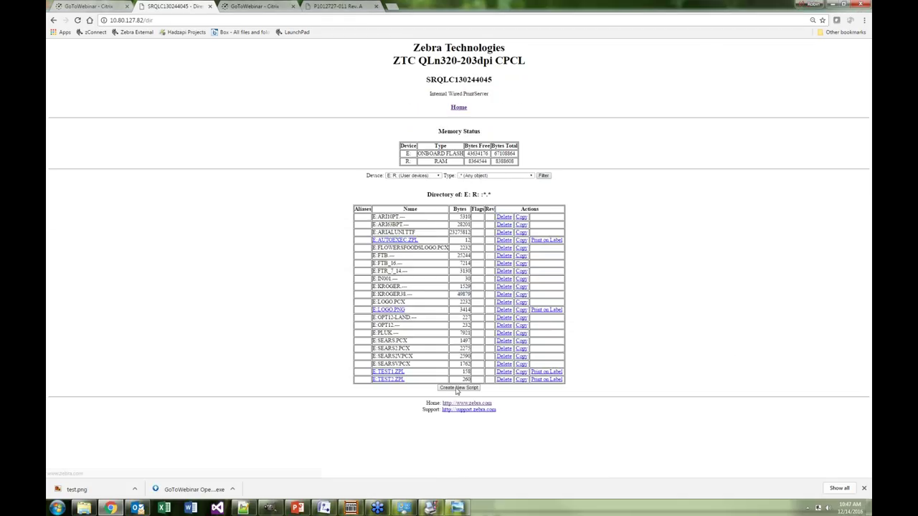
click(458, 388)
drag(475, 158, 429, 157)
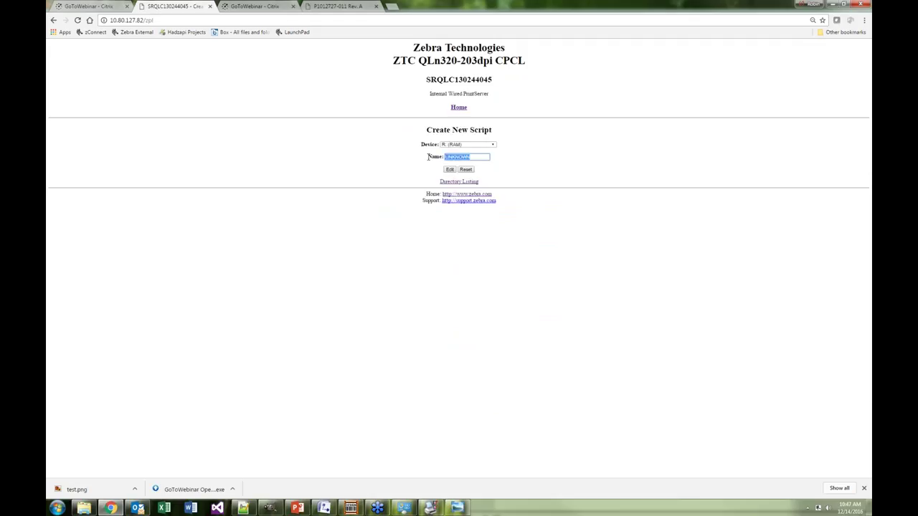
text(Test)
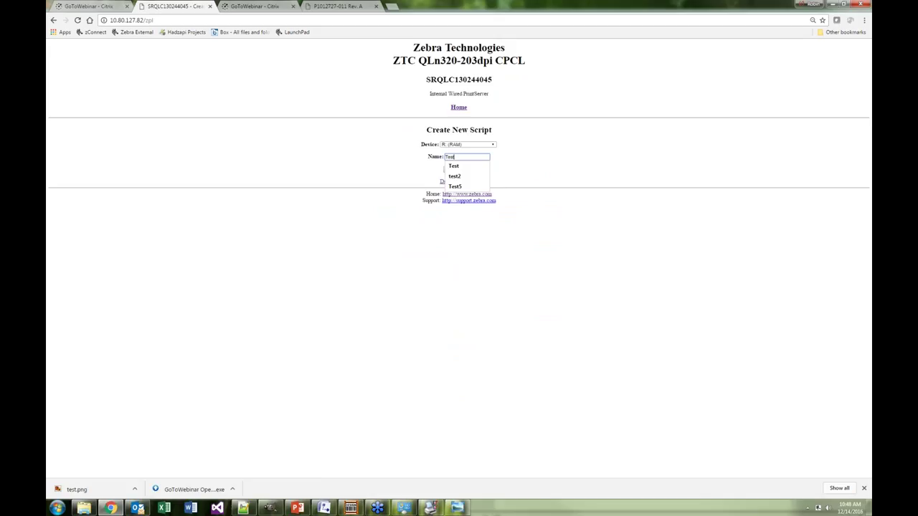
click(522, 171)
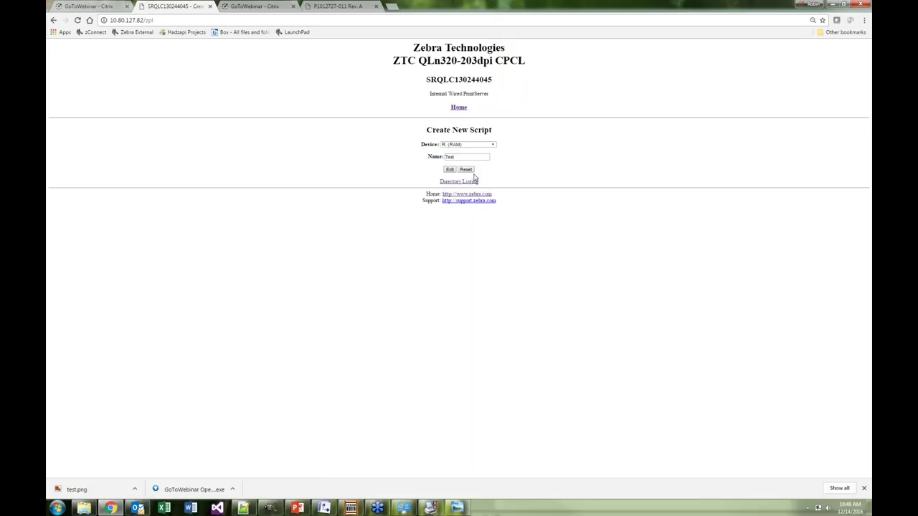
click(450, 169)
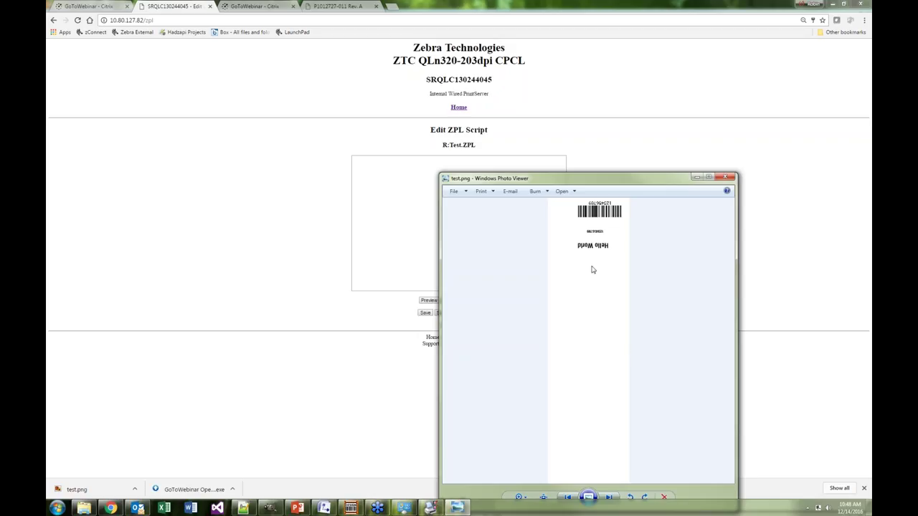
Move the test.png image window aside, next to the Edit ZPL Script page
drag(598, 180, 600, 178)
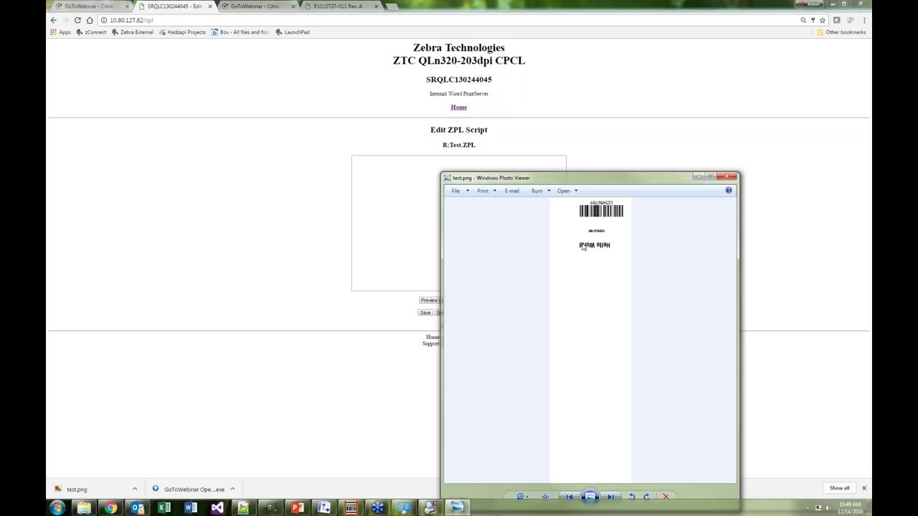
drag(598, 181, 871, 190)
Paste all eight lines of out.zpl into the empty R:Test.ZPL script box
key(alt+Tab)
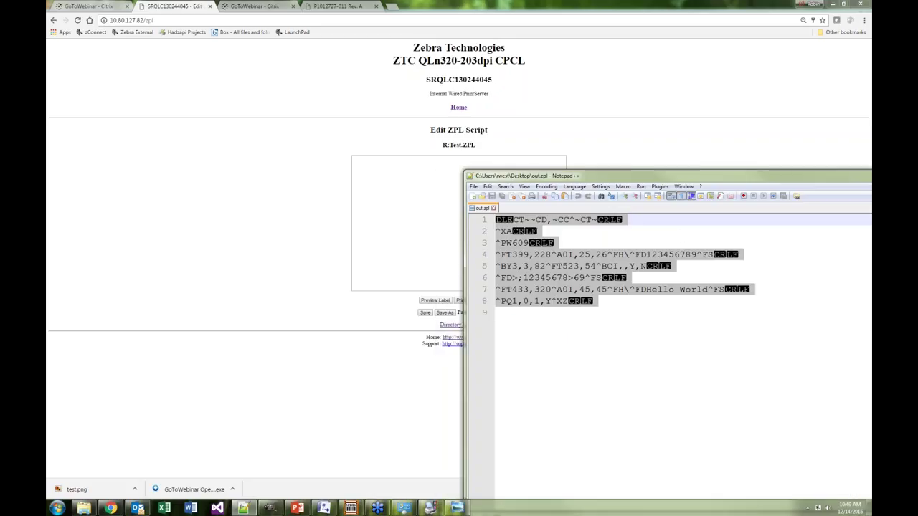
click(558, 302)
drag(559, 302, 471, 223)
key(ctrl+c)
click(343, 189)
click(366, 185)
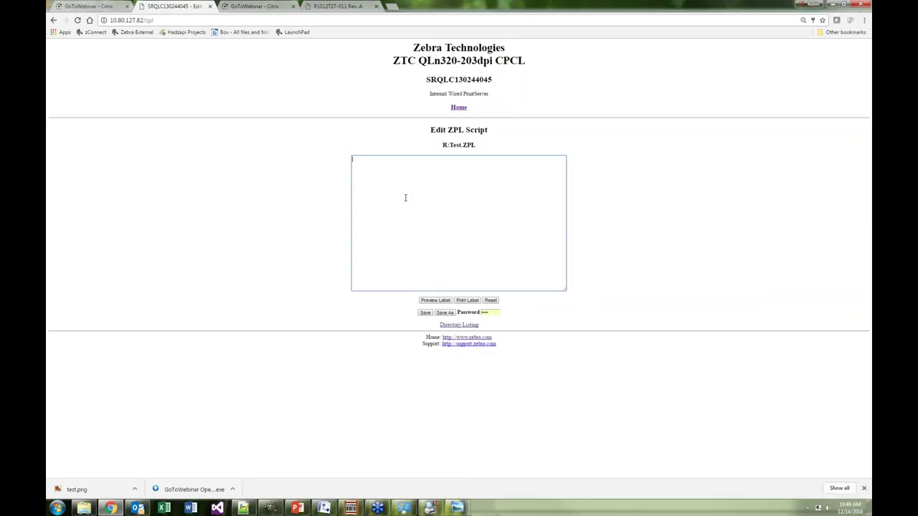
key(ctrl+v)
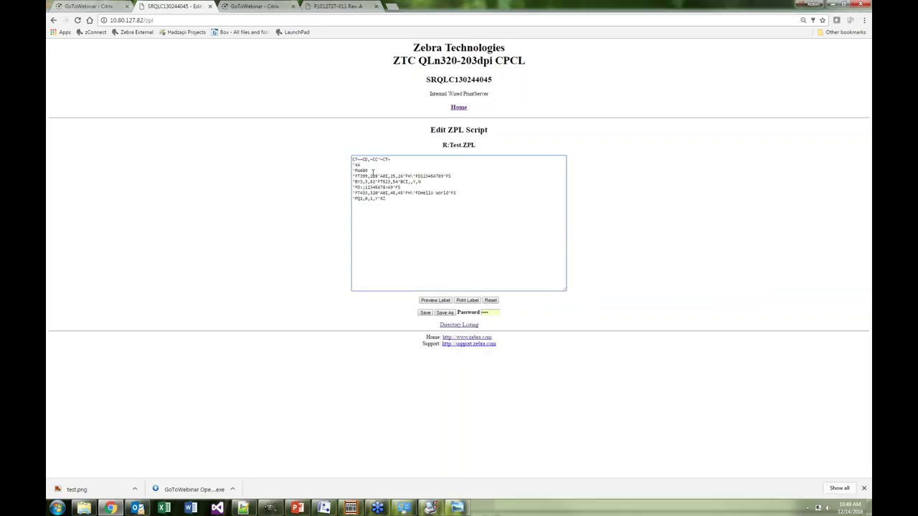
Add ^LL after ^PW609, change the barcode x from 523 to 600, and preview
double_click(376, 171)
key(Return)
text(^LL406)
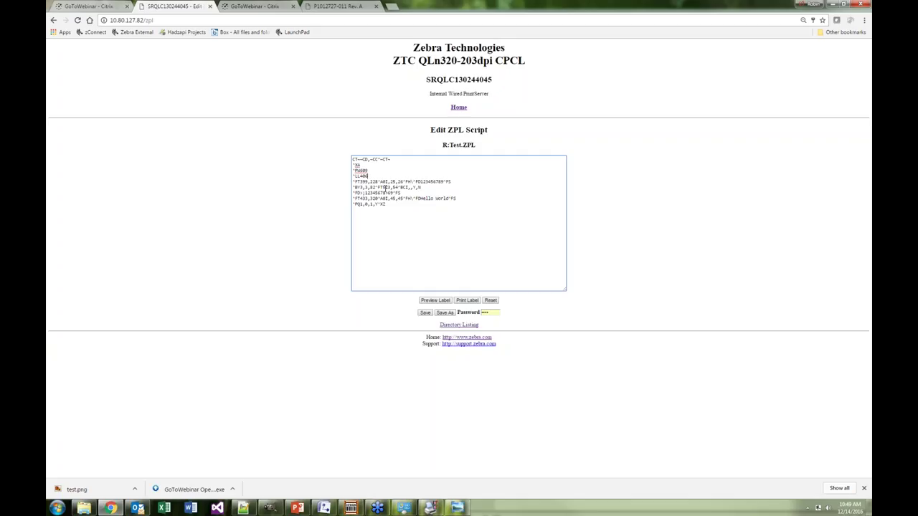
drag(383, 187, 392, 188)
text(600)
click(437, 301)
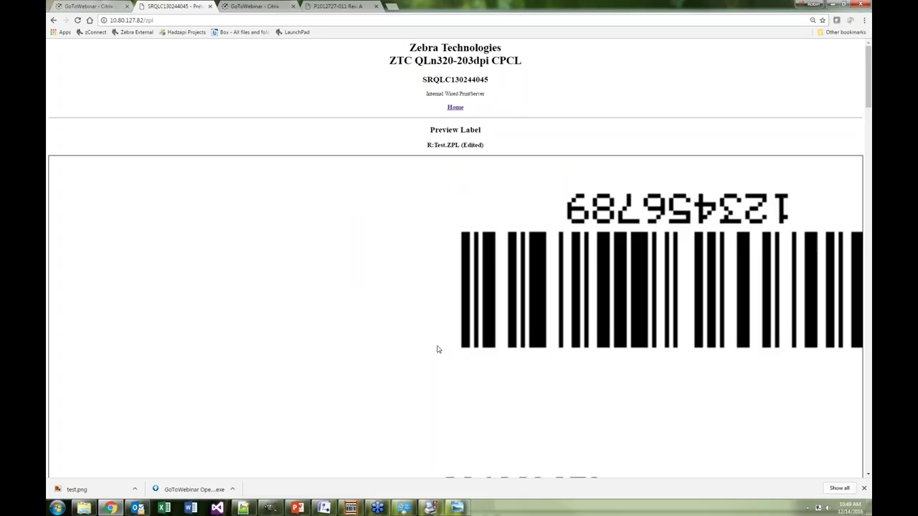
mouse_move(869, 96)
mouse_down()
mouse_move(868, 146)
mouse_move(869, 92)
mouse_up()
Return to the script editor and preview the readjusted barcode label again
click(53, 20)
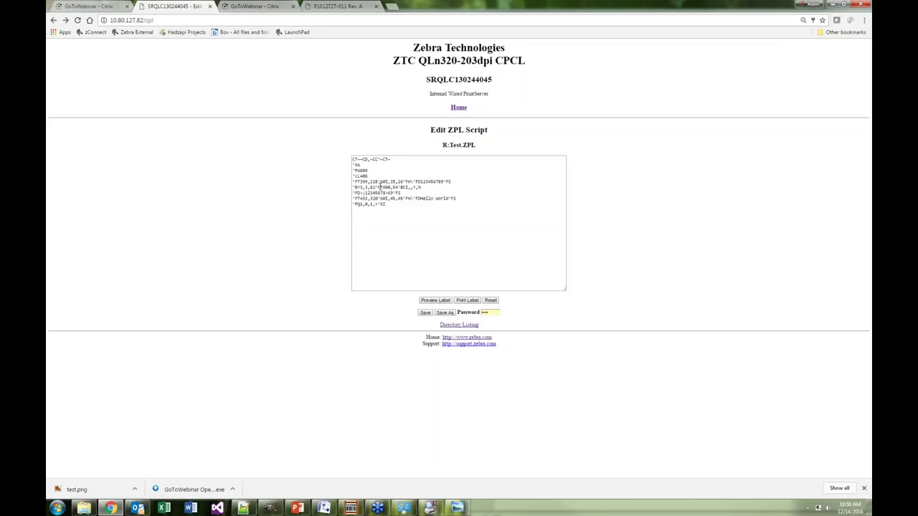
click(383, 187)
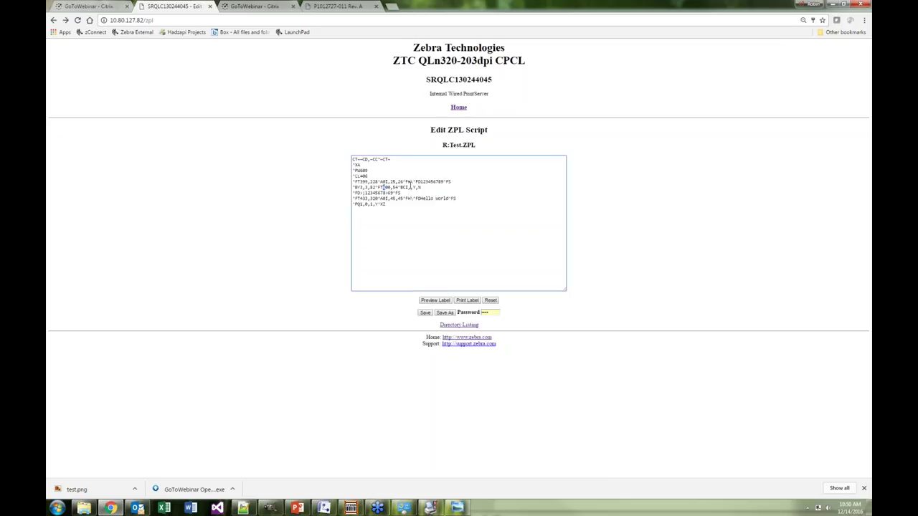
click(432, 301)
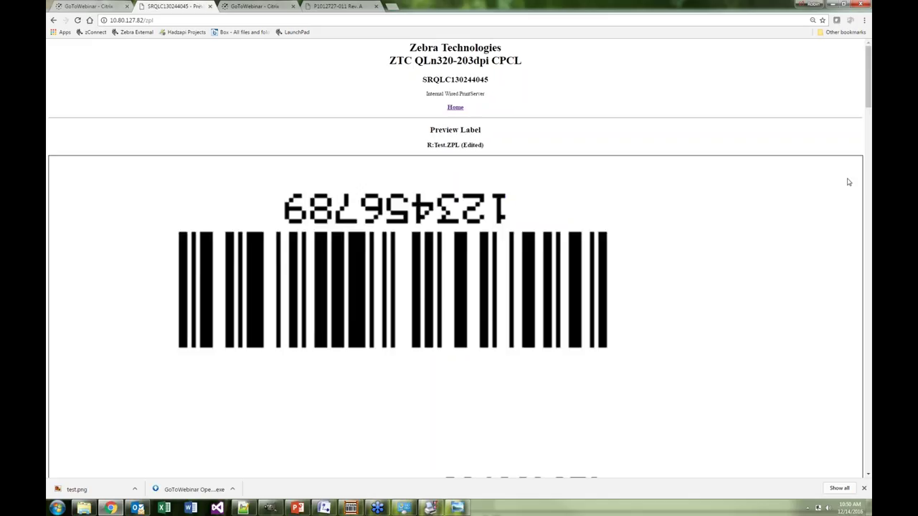
drag(868, 103, 867, 124)
scroll(868, 124, up, 2)
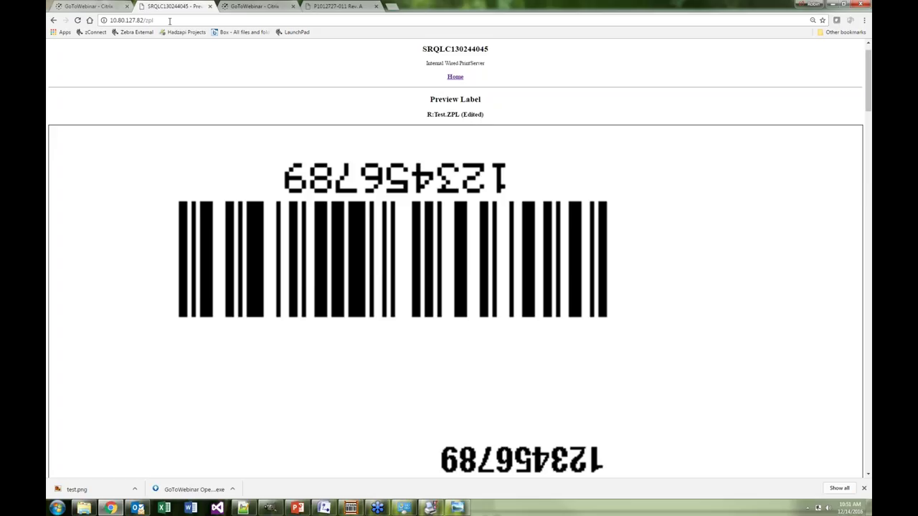
Remove 'zpl' from the address to load the printer's root status page
drag(154, 20, 144, 20)
key(BackSpace)
key(Return)
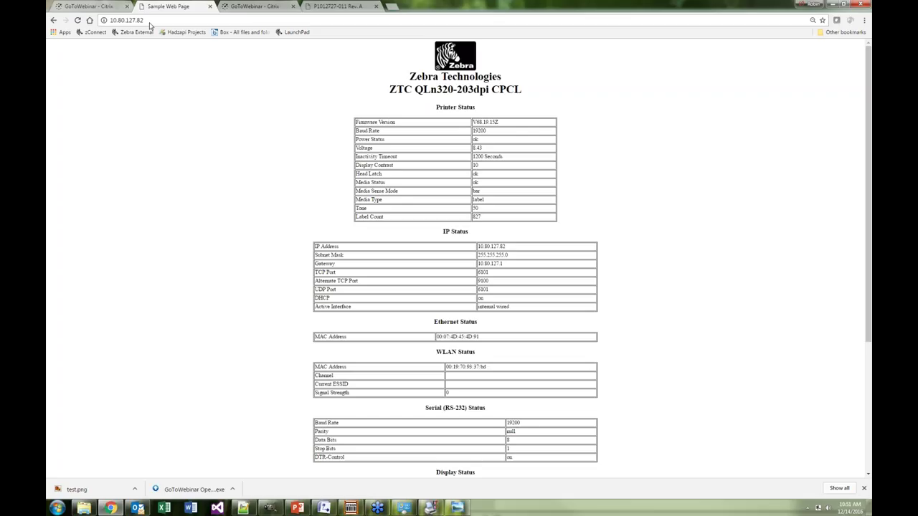
Load 10.80.127.82/index.html to show the Printer Home Page with status READY
click(143, 20)
text(/)
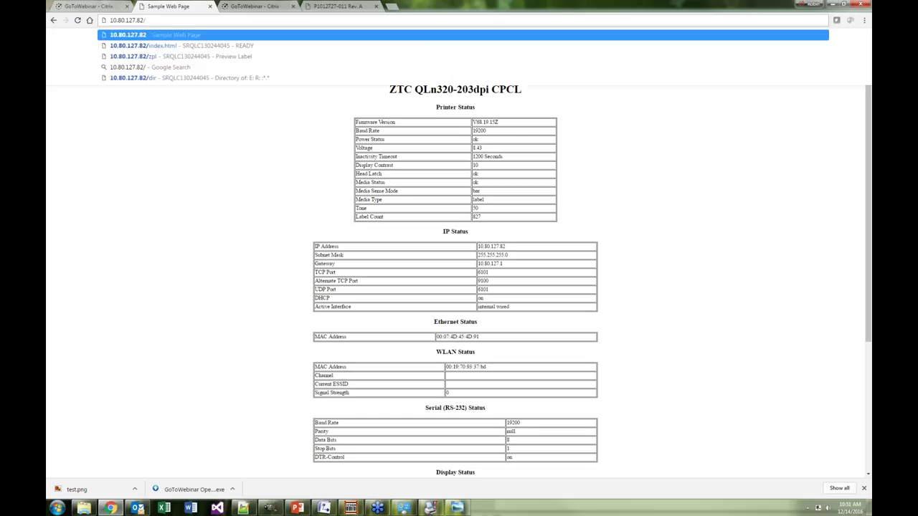
text(index)
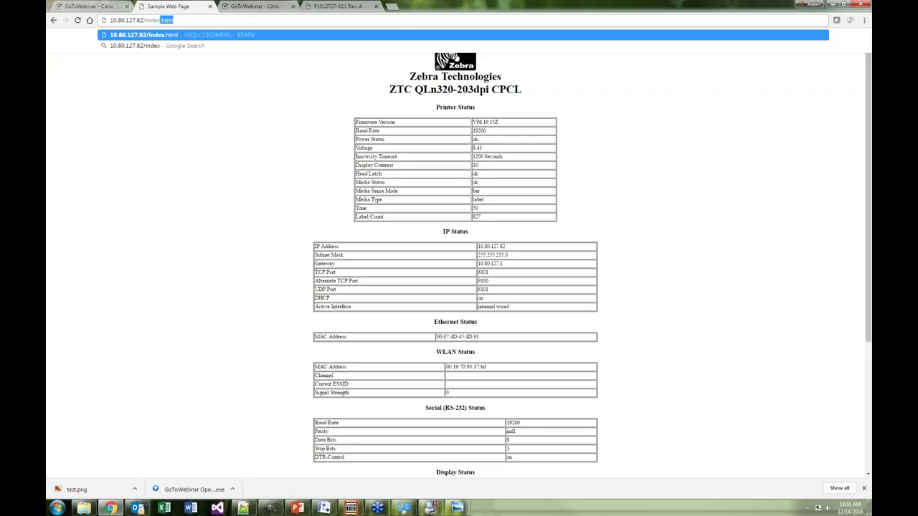
text(.html)
key(Return)
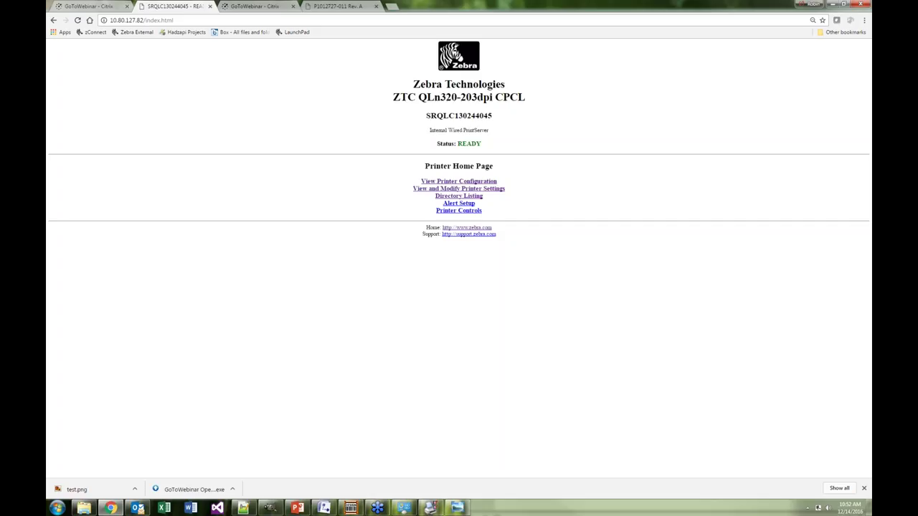
Open the directory listing of the printer's E: and R: drives
click(443, 198)
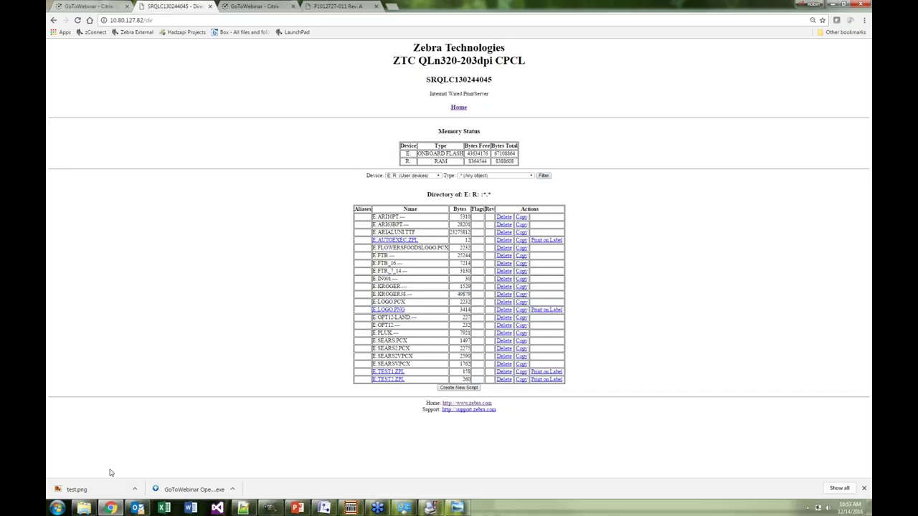
Launch ZebraNet Bridge Enterprise from the ZebraLink > ZebraNet Bridge programs folder
click(57, 508)
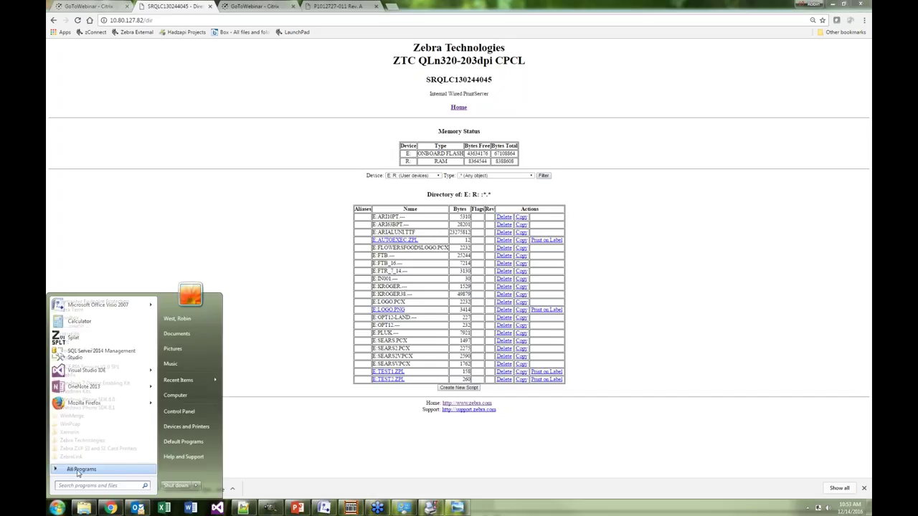
click(64, 469)
scroll(91, 459, down, 10)
click(91, 457)
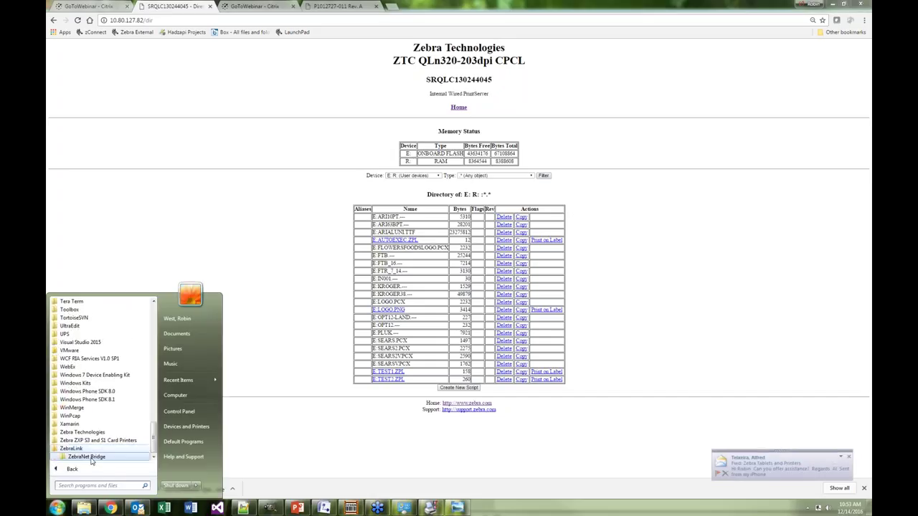
click(92, 457)
click(92, 448)
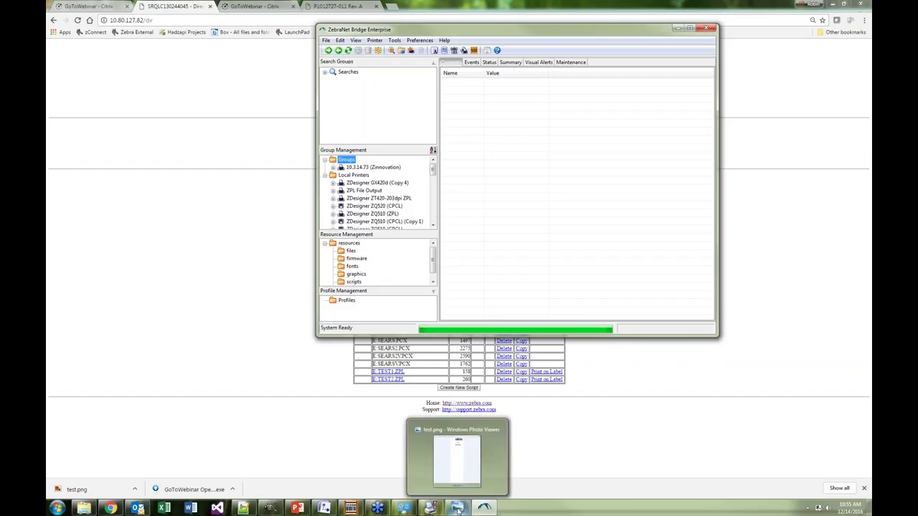
Bring the test1.lbl label design in ZebraDesigner back to the front
mouse_move(431, 507)
mouse_move(350, 509)
click(350, 509)
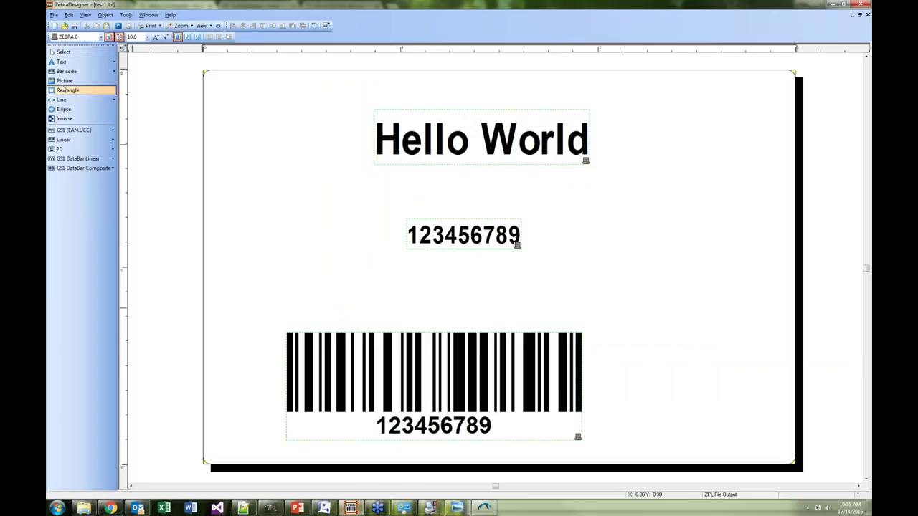
Insert Horizontal_Logo.png as a picture on the label, then shrink it and move it down
click(90, 81)
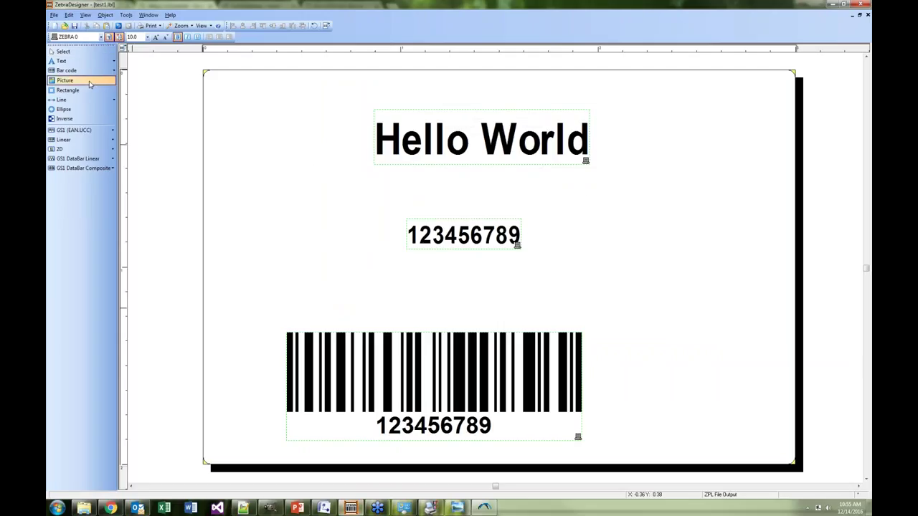
click(613, 211)
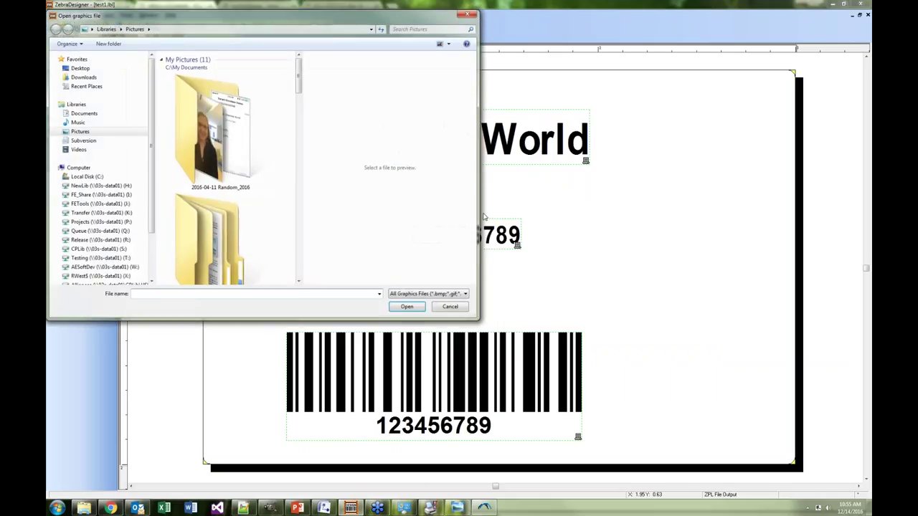
drag(297, 78, 301, 136)
click(221, 181)
click(405, 307)
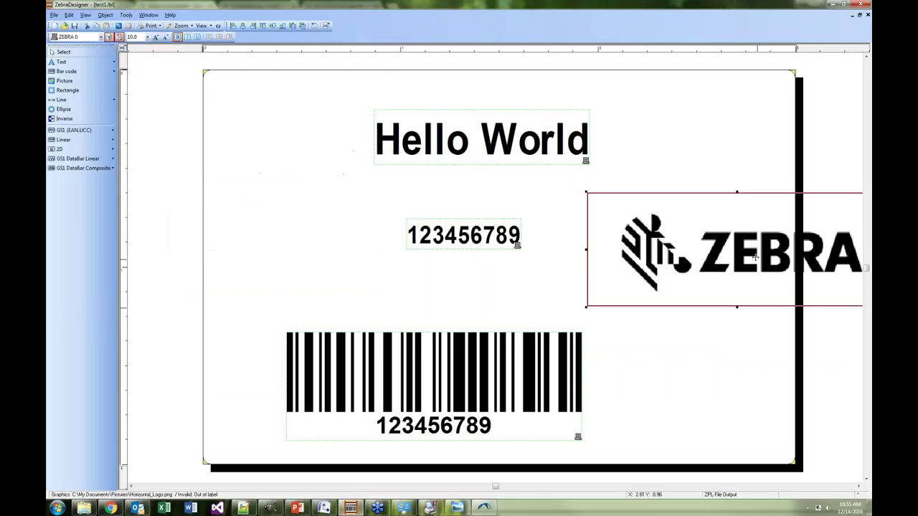
drag(747, 254, 654, 252)
drag(494, 305, 553, 284)
drag(675, 236, 575, 388)
Move the barcode up under 123456789 and place the widened ZEBRA logo beneath it
drag(513, 421, 521, 344)
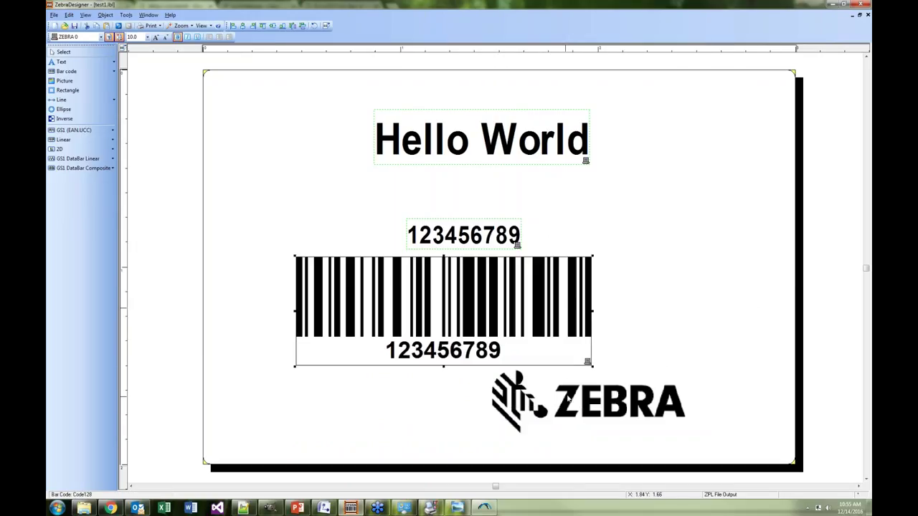
click(525, 402)
drag(542, 415, 404, 428)
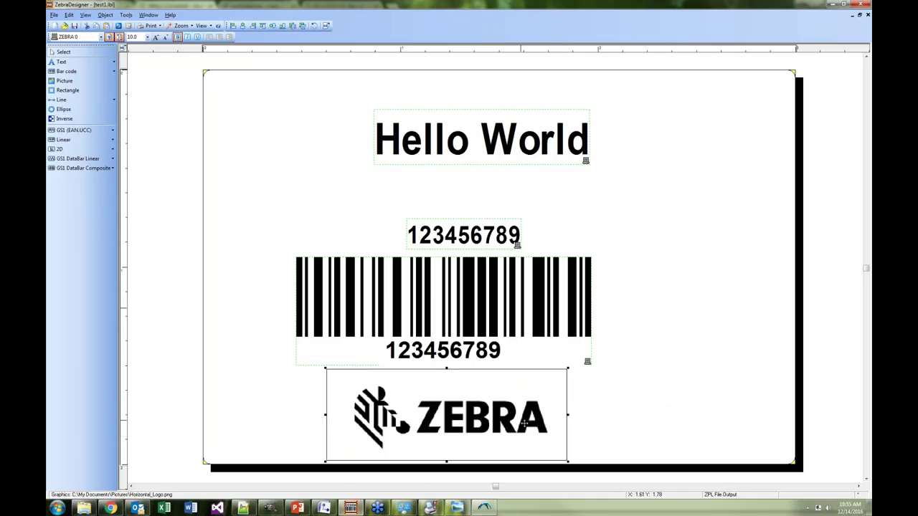
drag(524, 423, 575, 424)
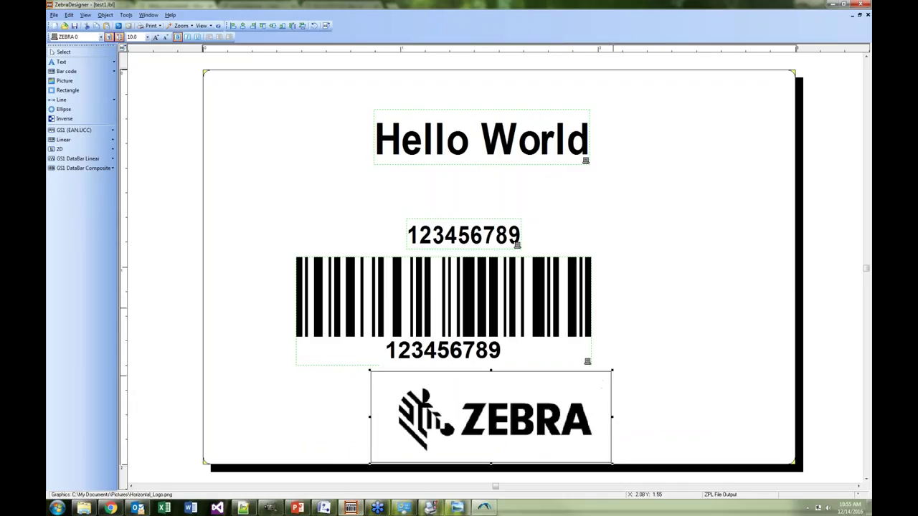
drag(613, 370, 620, 368)
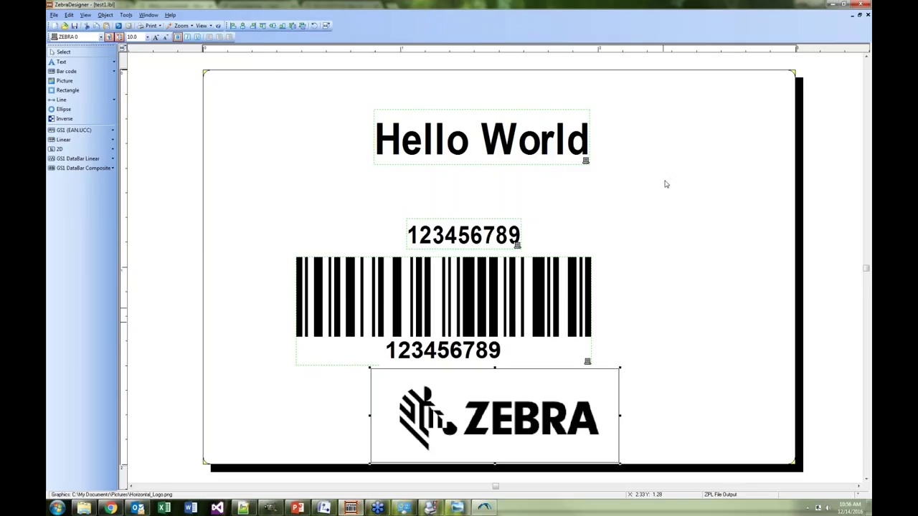
Export the label to the printer's Internal Flash and reload the regenerated out.zpl in Notepad++
click(228, 98)
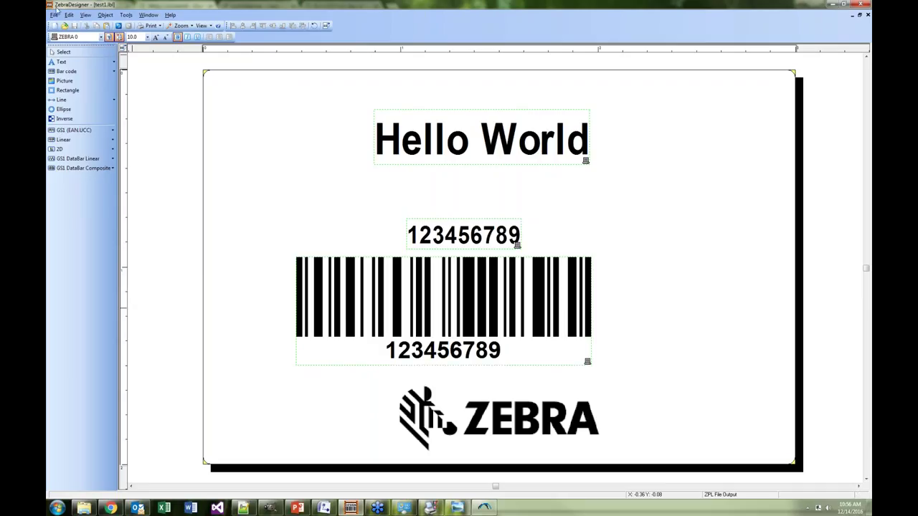
click(53, 15)
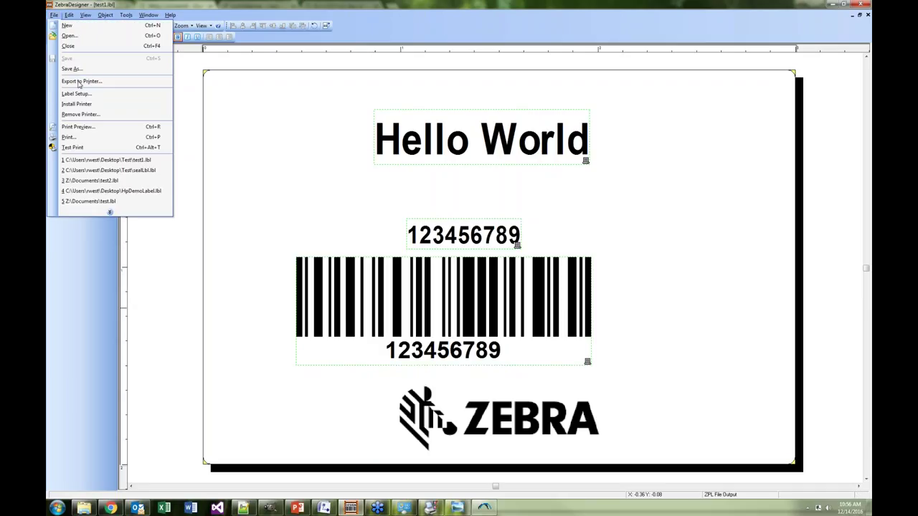
click(79, 81)
click(400, 245)
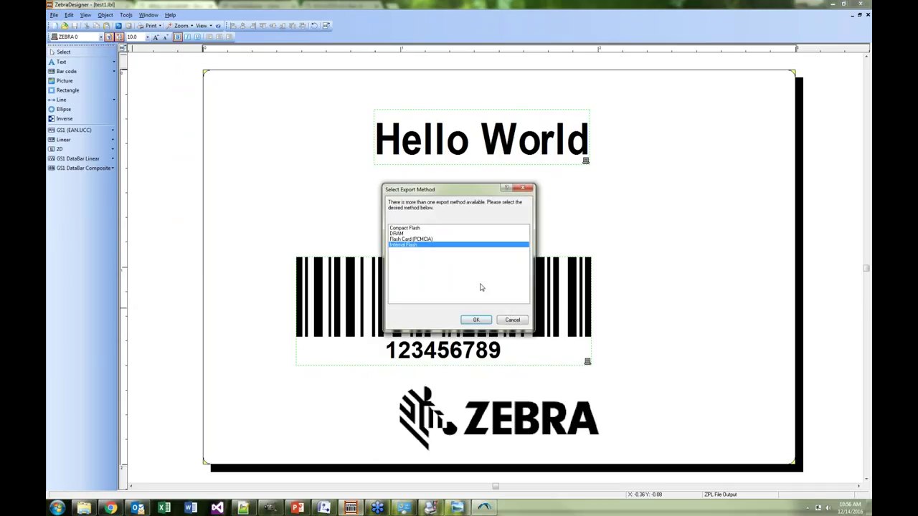
click(485, 321)
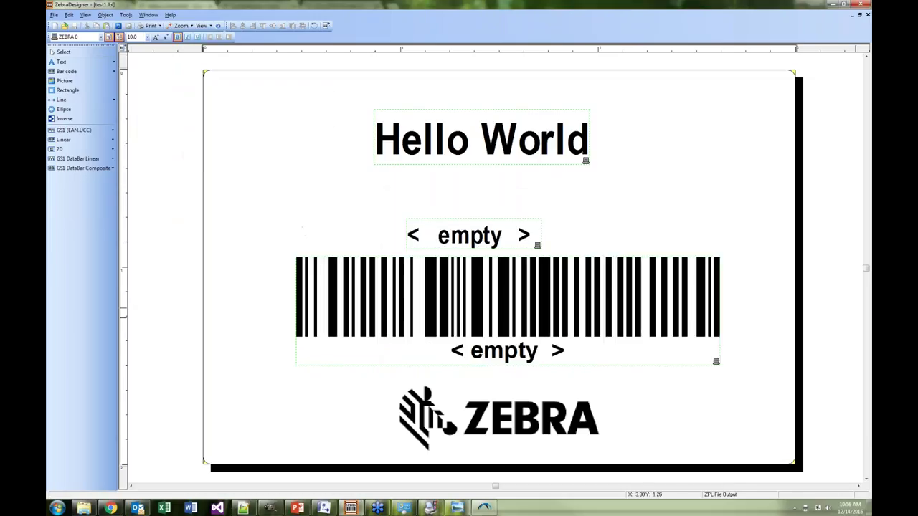
key(Return)
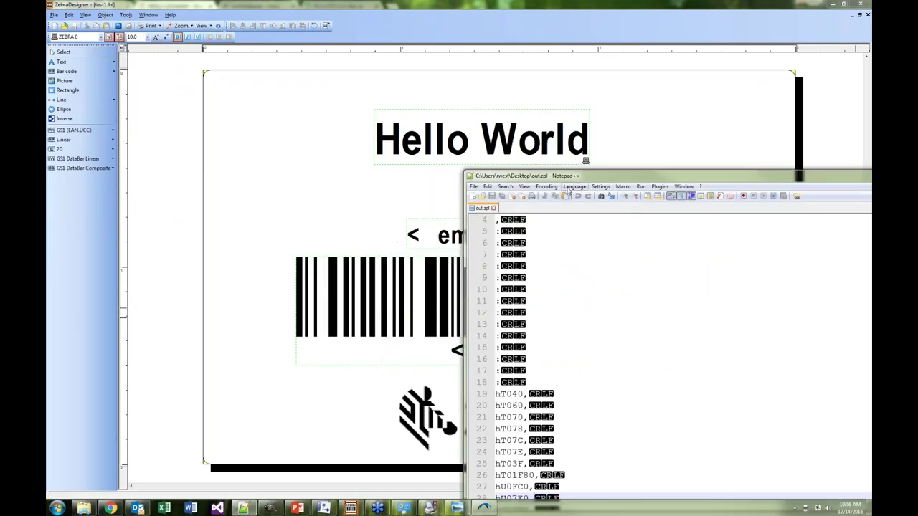
Delete the embedded graphic data on lines 3–131 of out.zpl
drag(545, 176, 358, 58)
scroll(581, 275, up, 1)
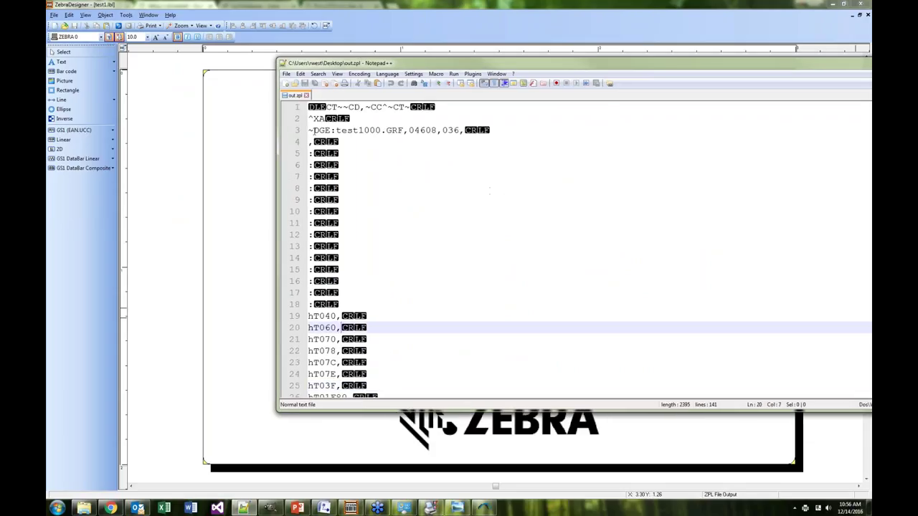
drag(309, 130, 412, 267)
scroll(428, 225, down, 5)
scroll(431, 273, down, 14)
scroll(429, 279, down, 20)
key(Delete)
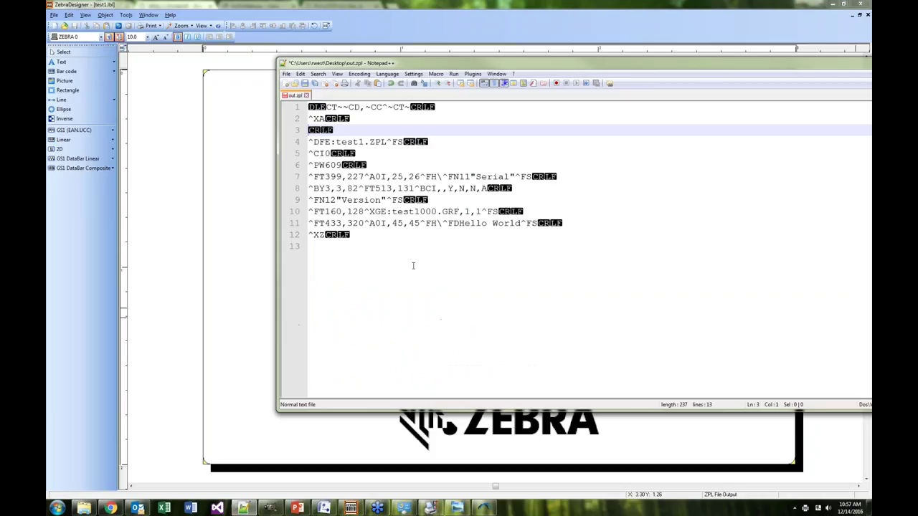
Check the test1000.GRF name on line 10, then switch to the ZPL Programming Guide PDF in Chrome
drag(391, 212, 461, 211)
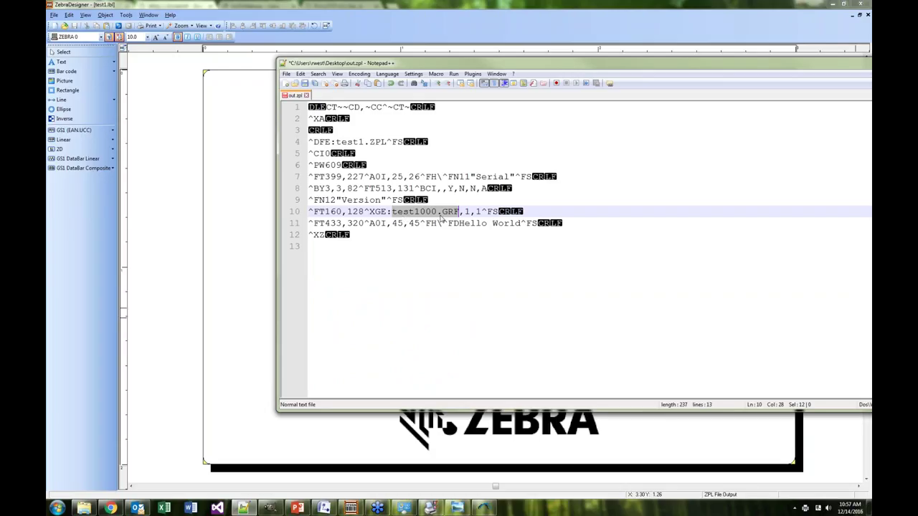
click(438, 212)
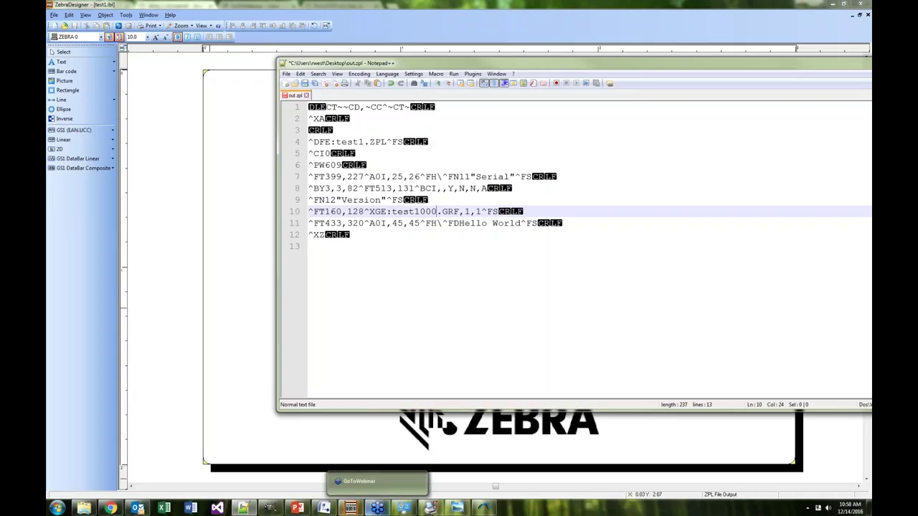
click(111, 507)
click(336, 8)
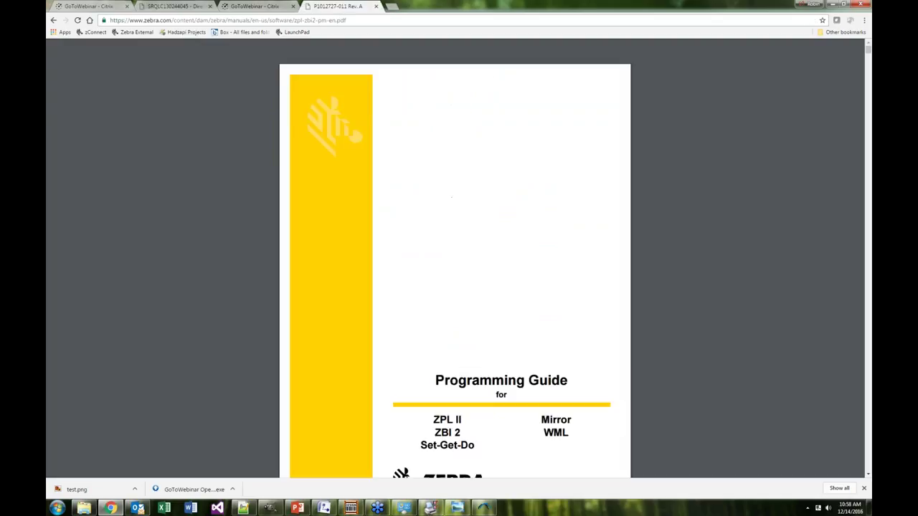
Jump to 'Basic ZPL Exercises and Examples' from the guide's Contents
scroll(507, 231, down, 2)
scroll(507, 231, down, 3)
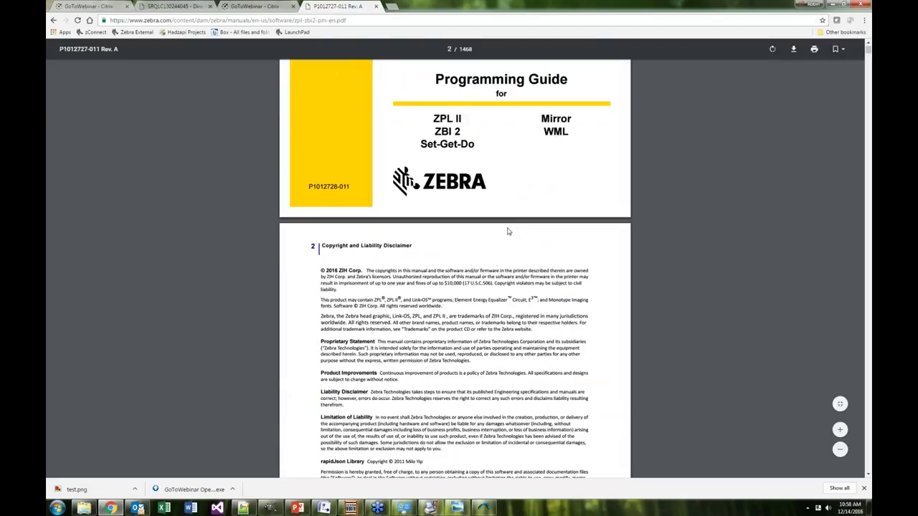
scroll(507, 231, down, 8)
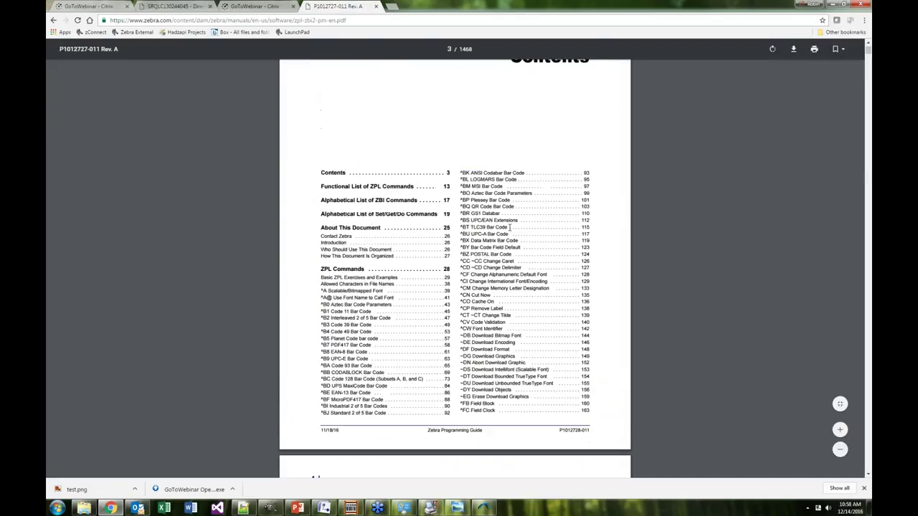
scroll(508, 227, down, 6)
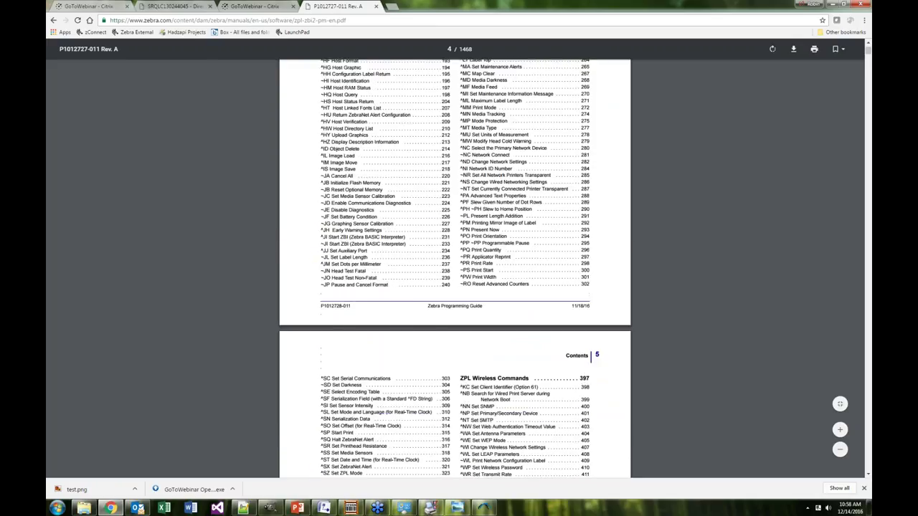
scroll(509, 233, up, 6)
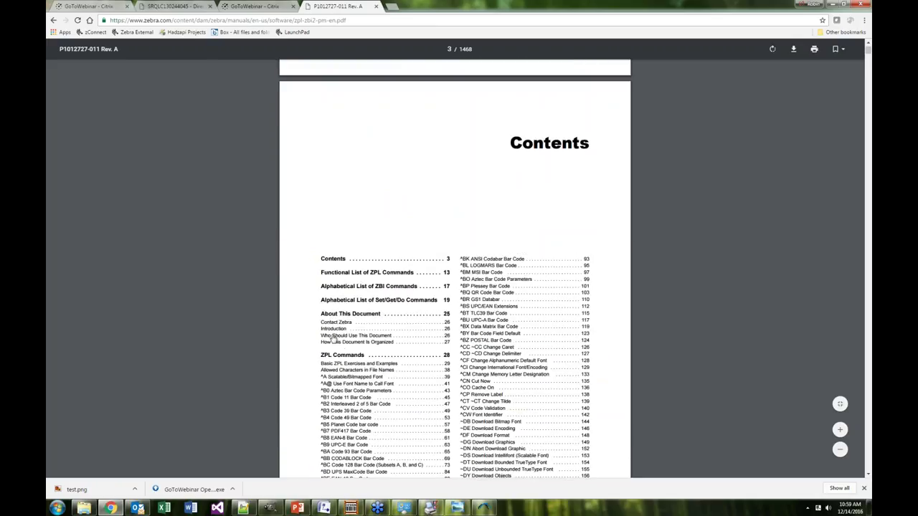
click(347, 363)
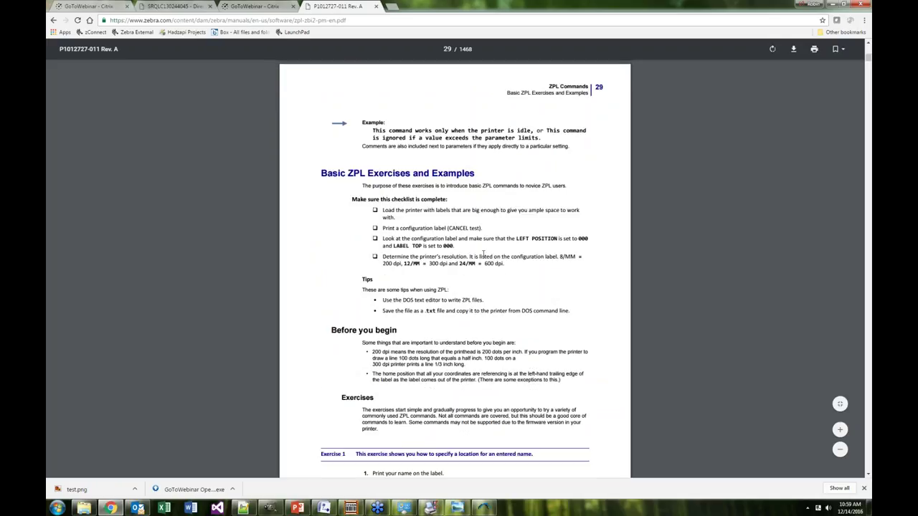
Read through pages 29–33 and return to page 30's ^XA…^XZ sample format
scroll(482, 253, down, 4)
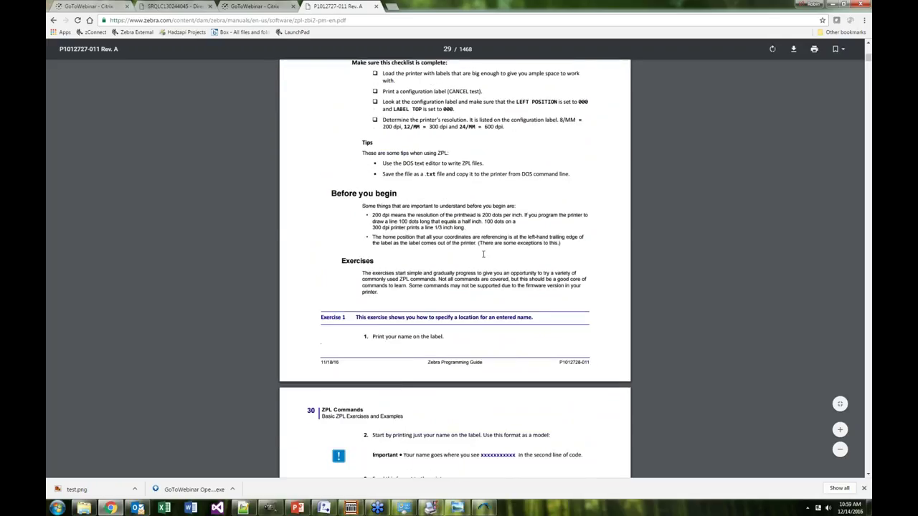
scroll(455, 269, down, 2)
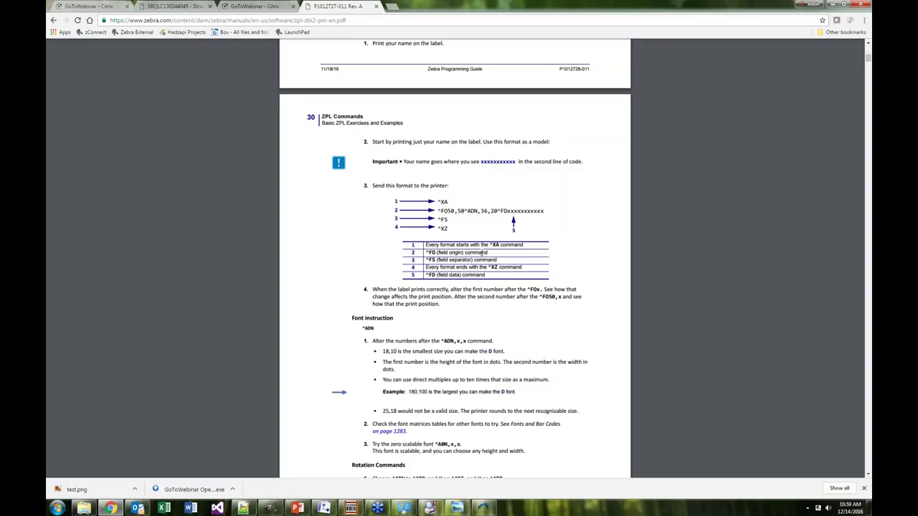
scroll(486, 252, down, 5)
scroll(481, 253, down, 2)
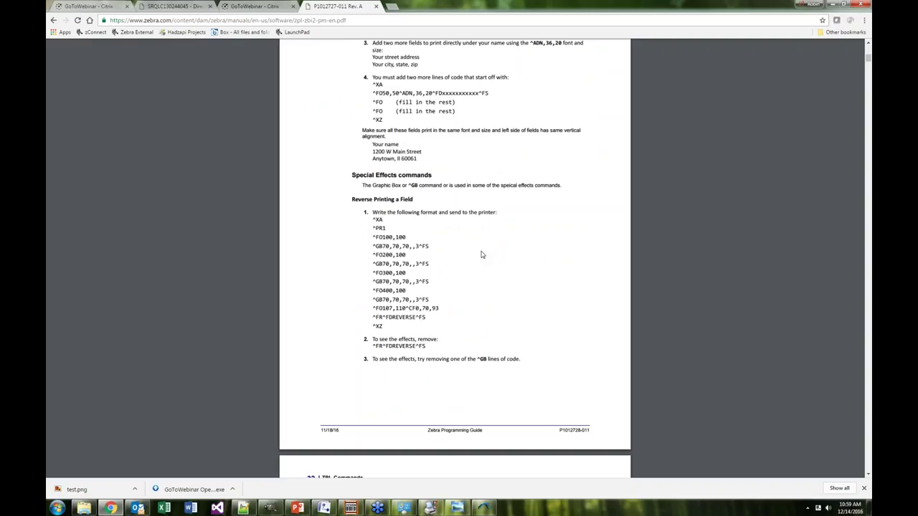
scroll(481, 255, down, 5)
scroll(482, 256, down, 4)
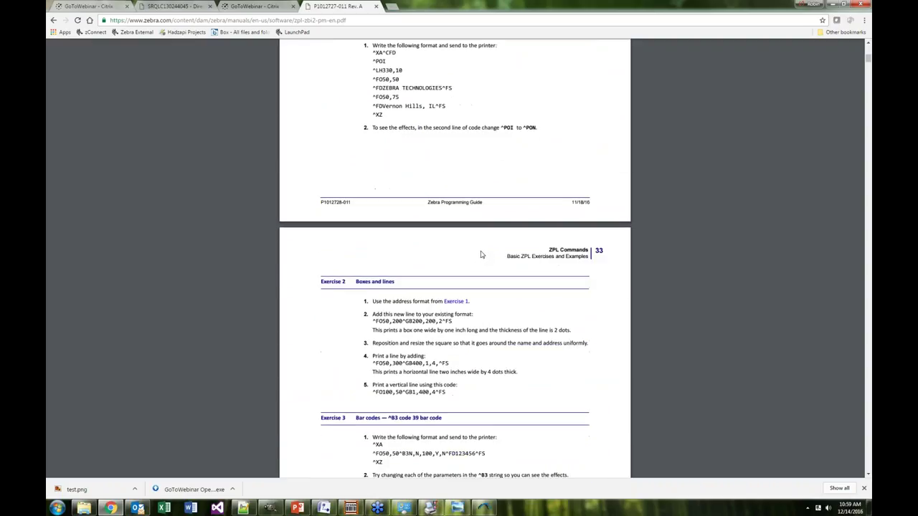
scroll(482, 254, up, 4)
scroll(482, 247, up, 6)
scroll(481, 247, up, 5)
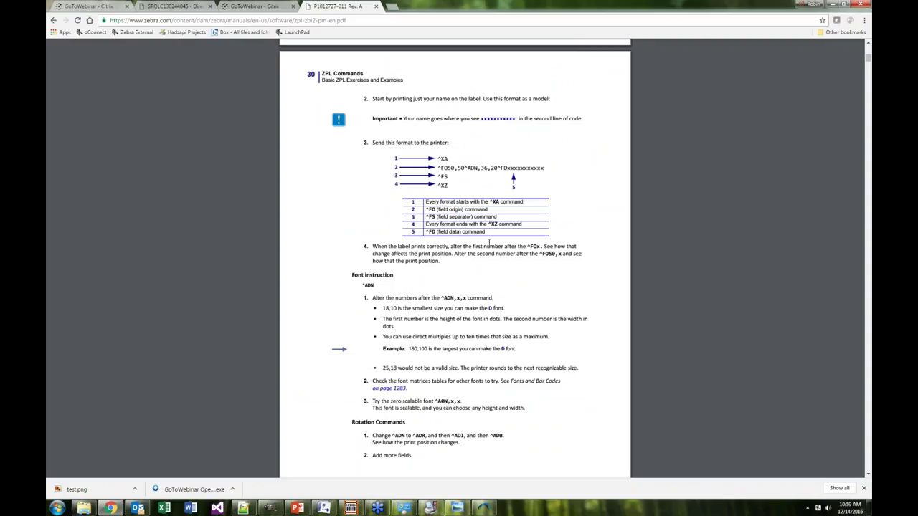